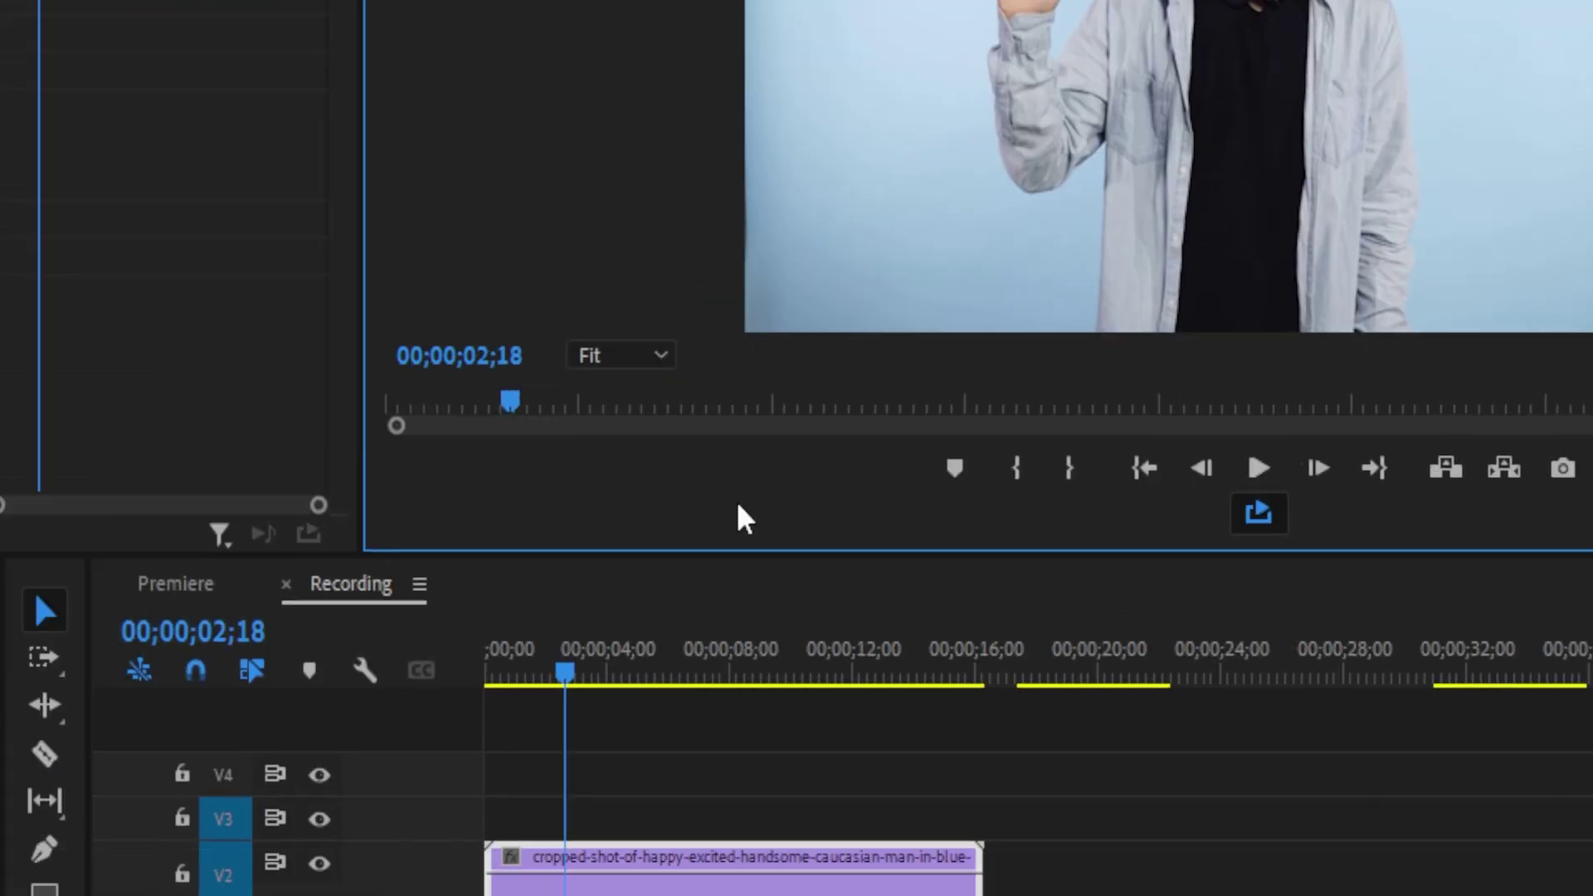
# Step: Review the man clip and the background images in the project and along the Recording sequence
pyautogui.press('Right')
pyautogui.press('Right')
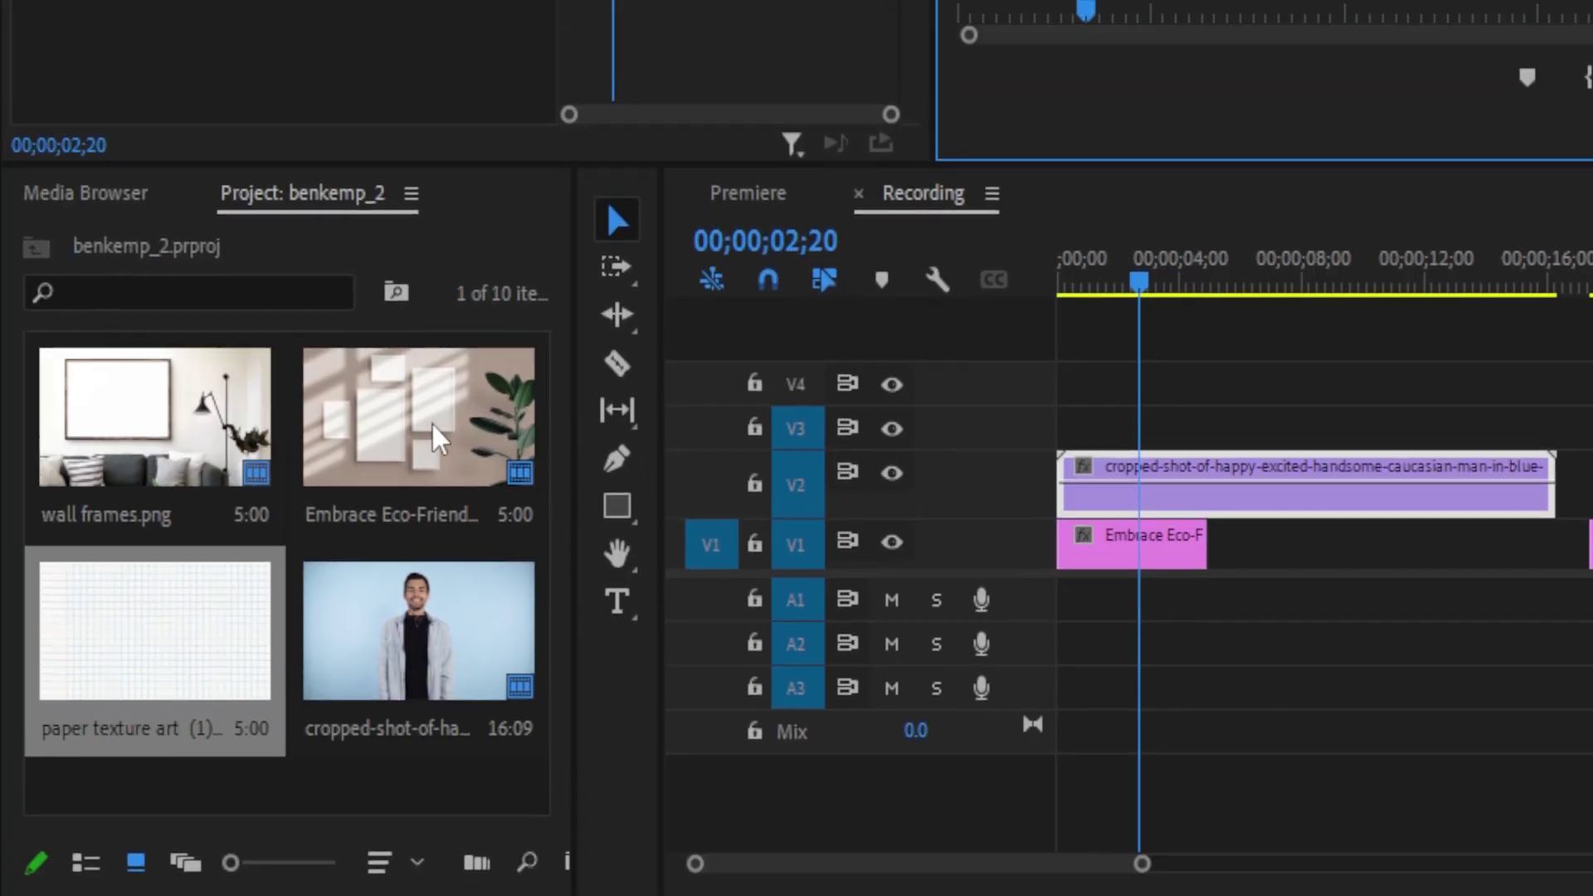
pyautogui.click(147, 650)
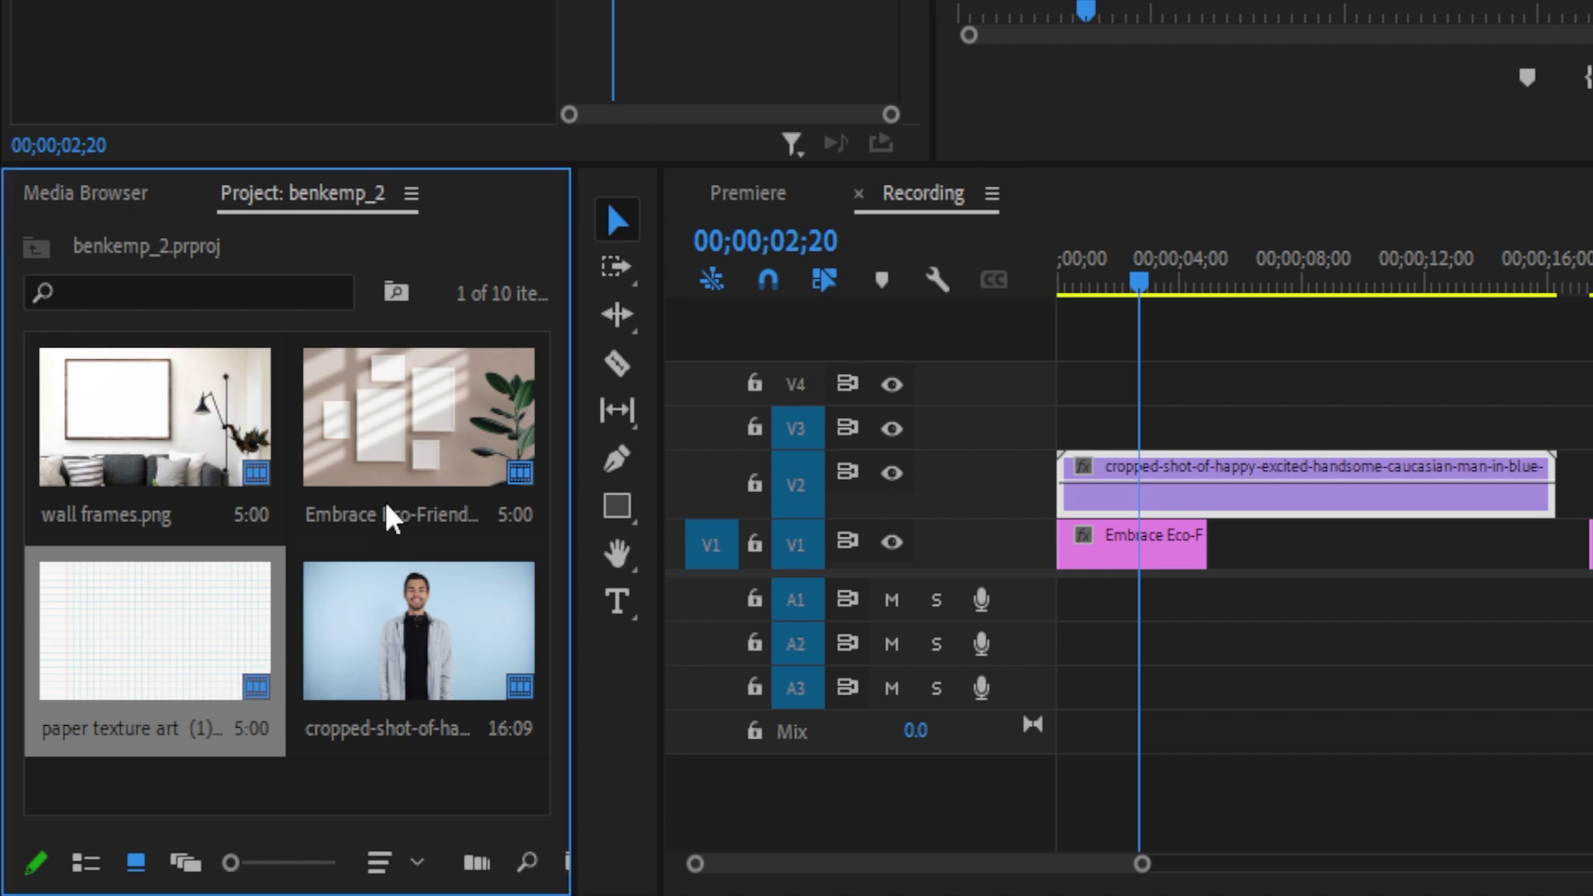
pyautogui.click(405, 467)
pyautogui.click(155, 461)
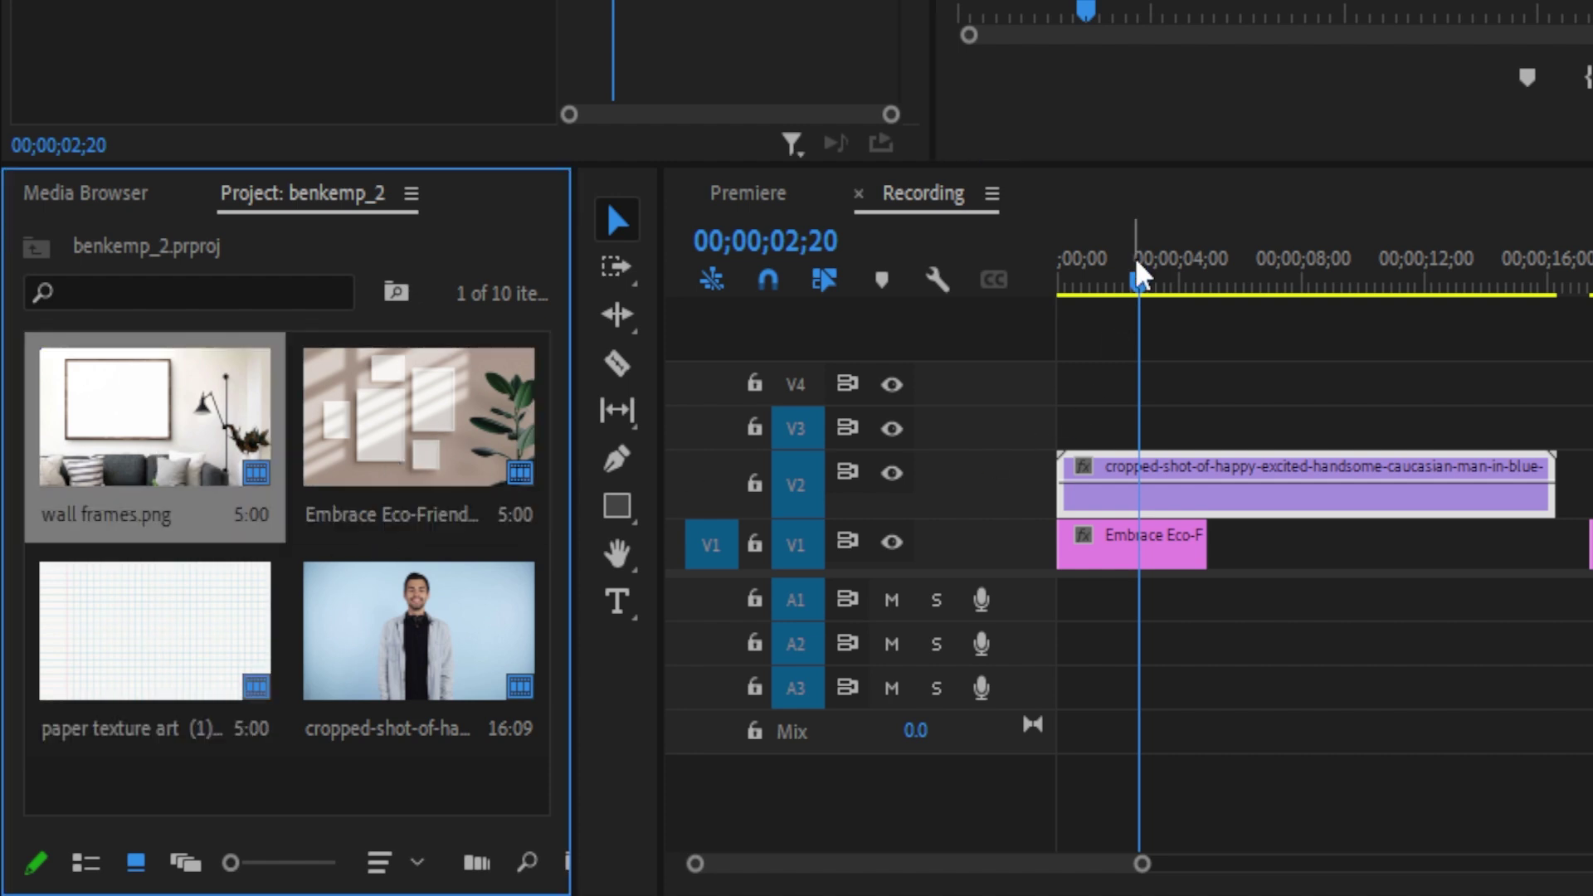
pyautogui.moveTo(1138, 264); pyautogui.dragTo(1195, 301)
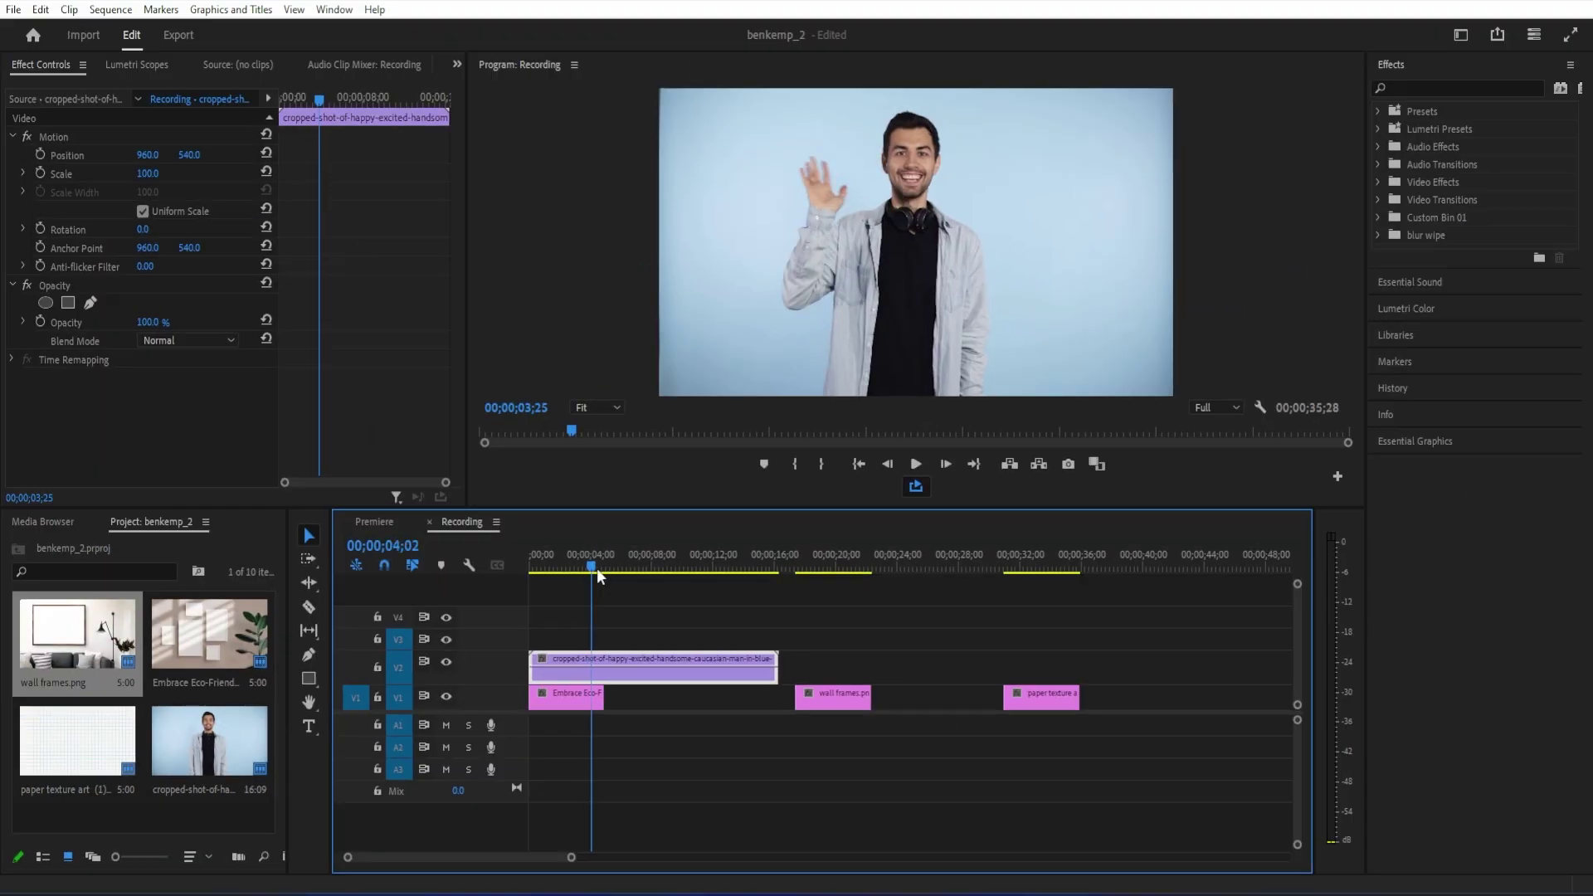
pyautogui.moveTo(597, 572); pyautogui.dragTo(851, 656)
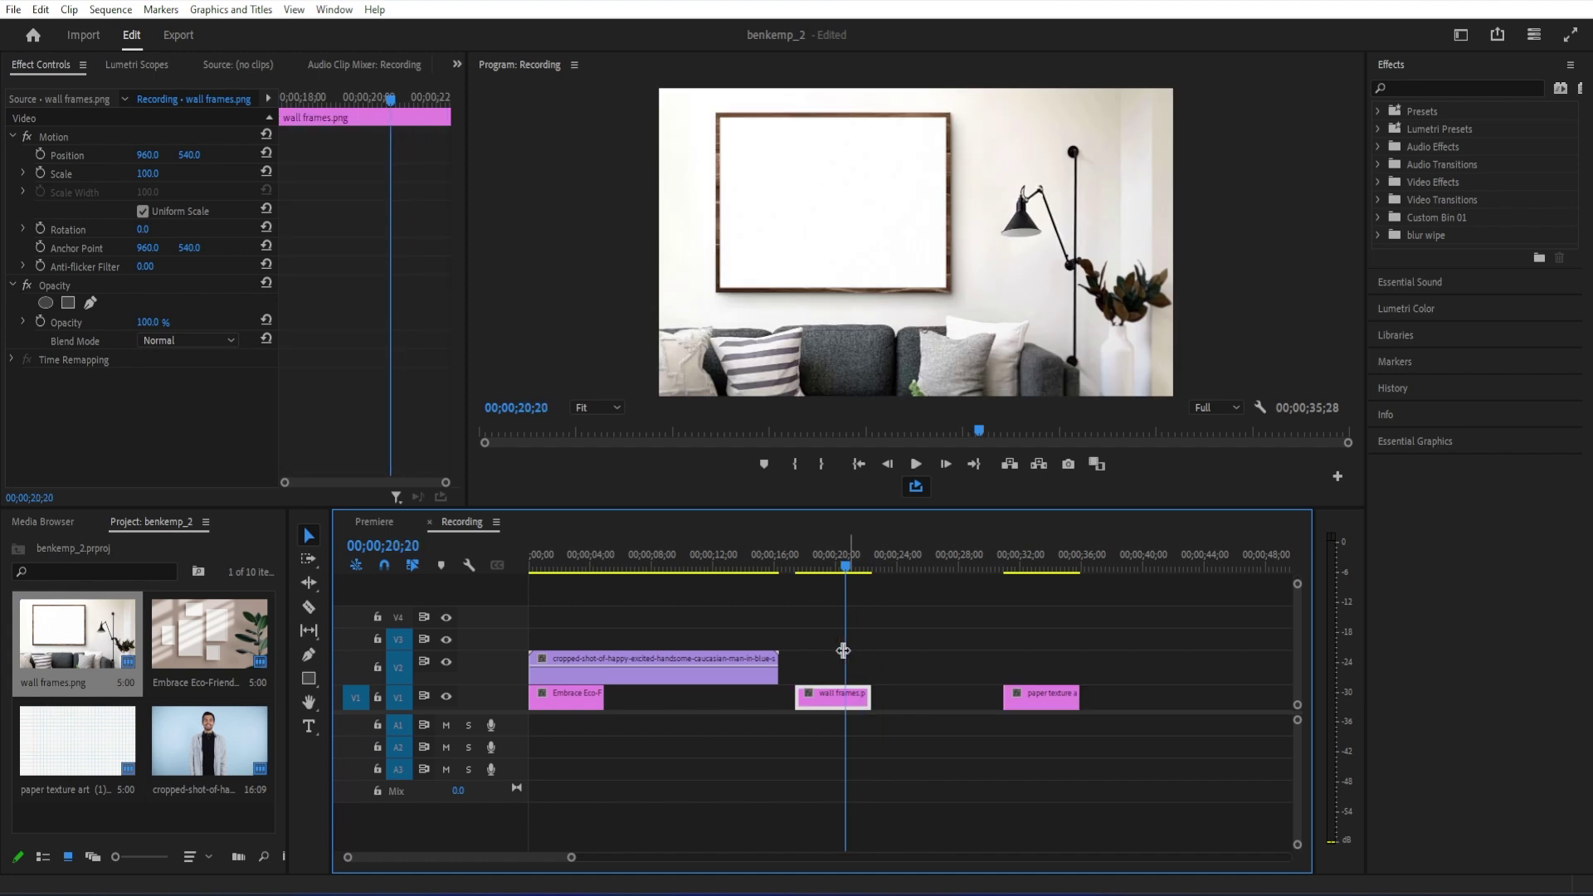
pyautogui.click(567, 554)
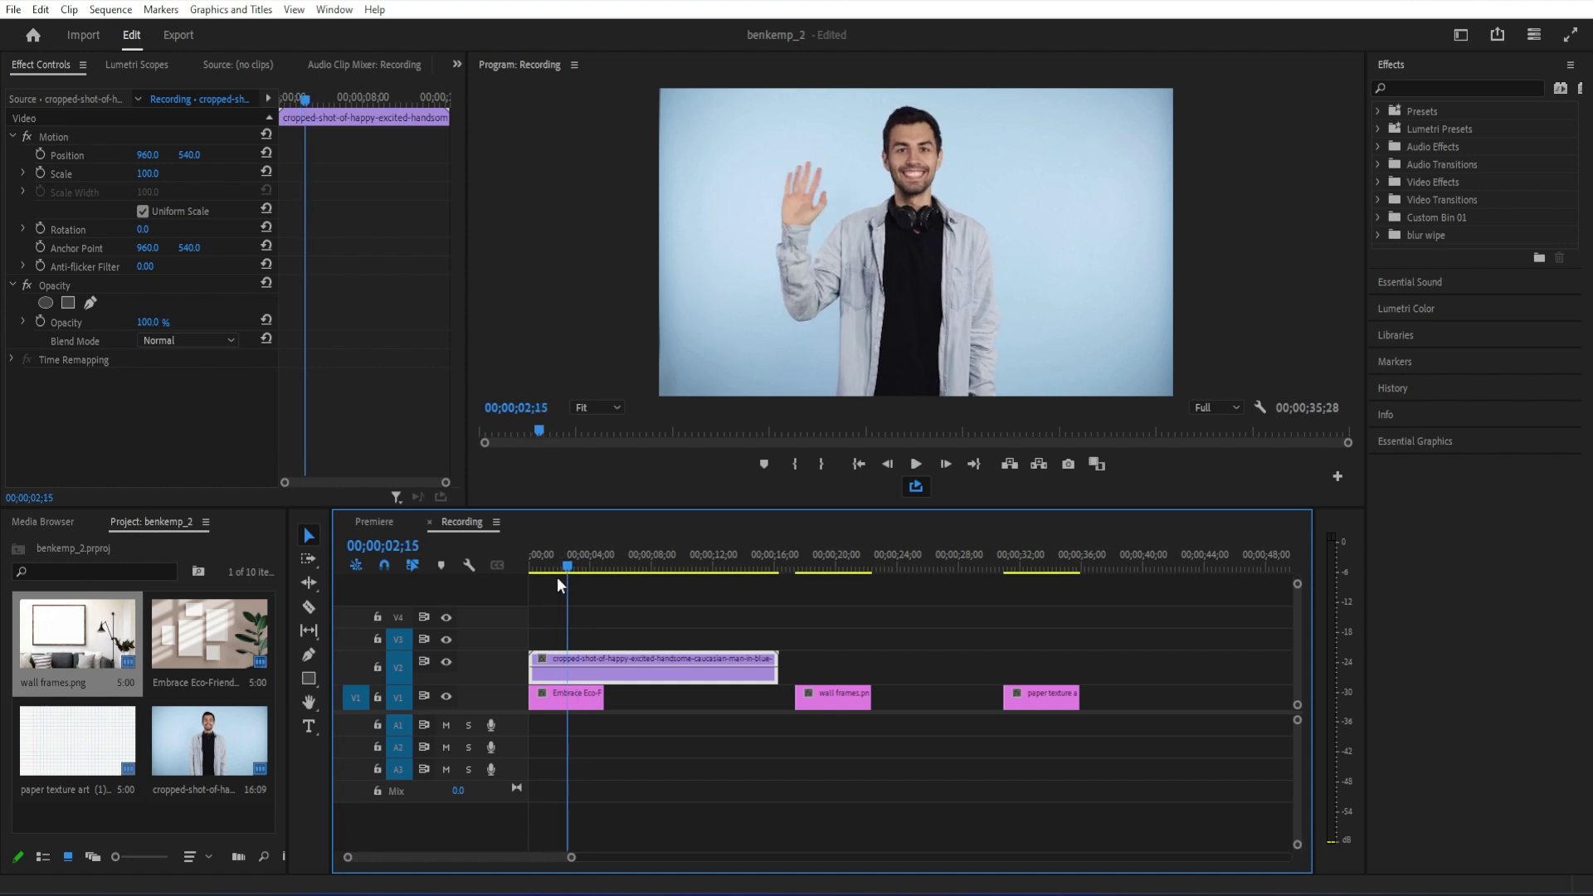
pyautogui.moveTo(557, 585); pyautogui.dragTo(545, 634)
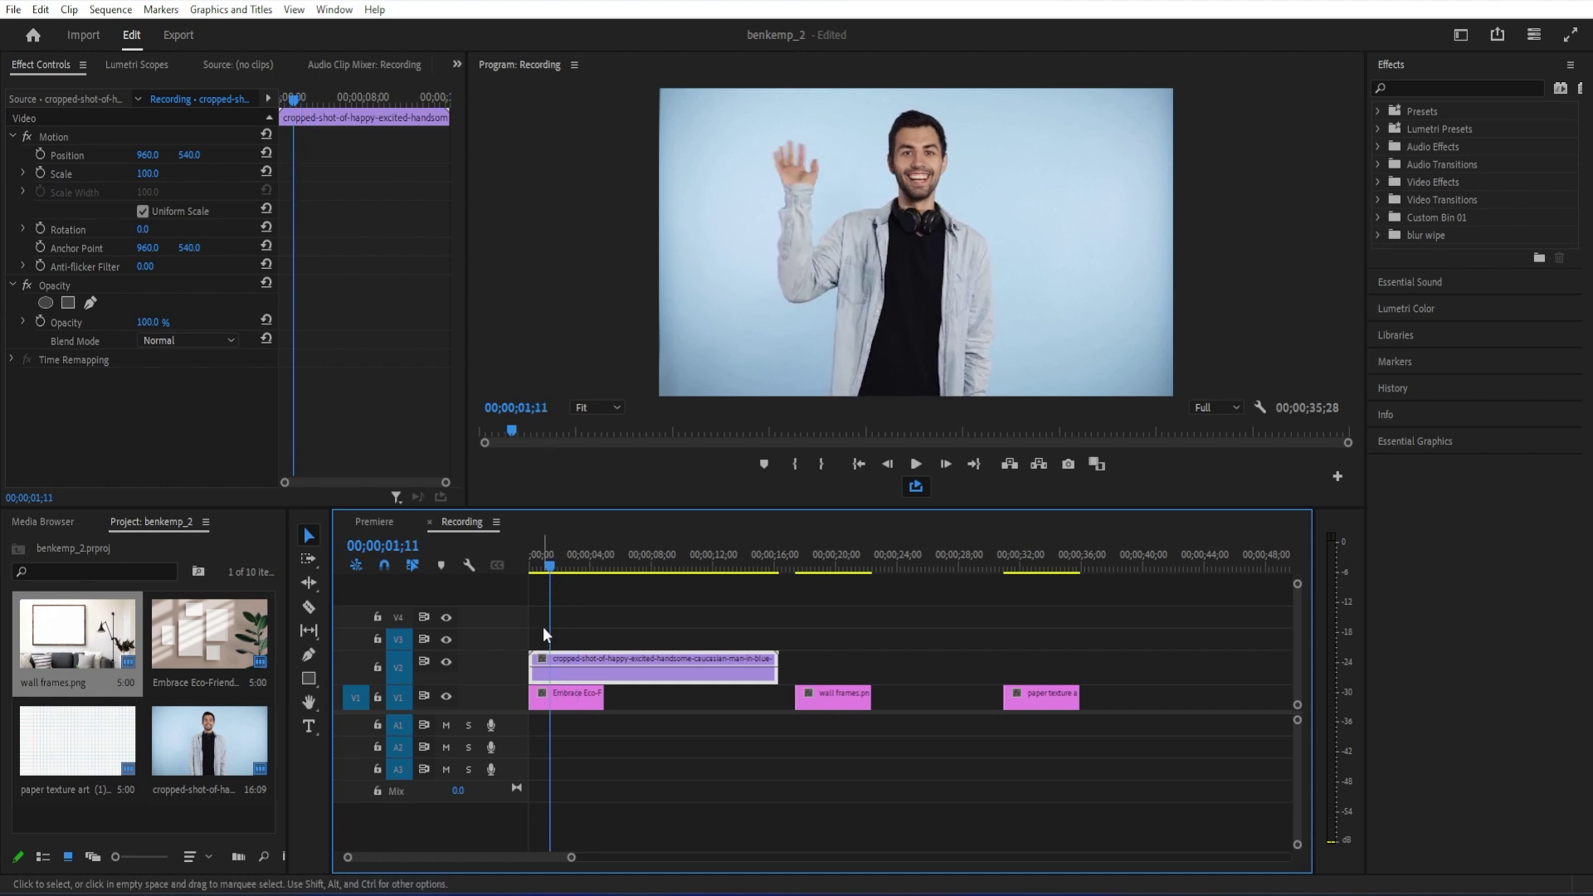
# Step: With track V2 hidden, extend the Embrace Eco-Friendly clip to the man clip's end and move the paper texture clip to start around 00;00;36
pyautogui.click(445, 663)
pyautogui.click(446, 662)
pyautogui.click(446, 662)
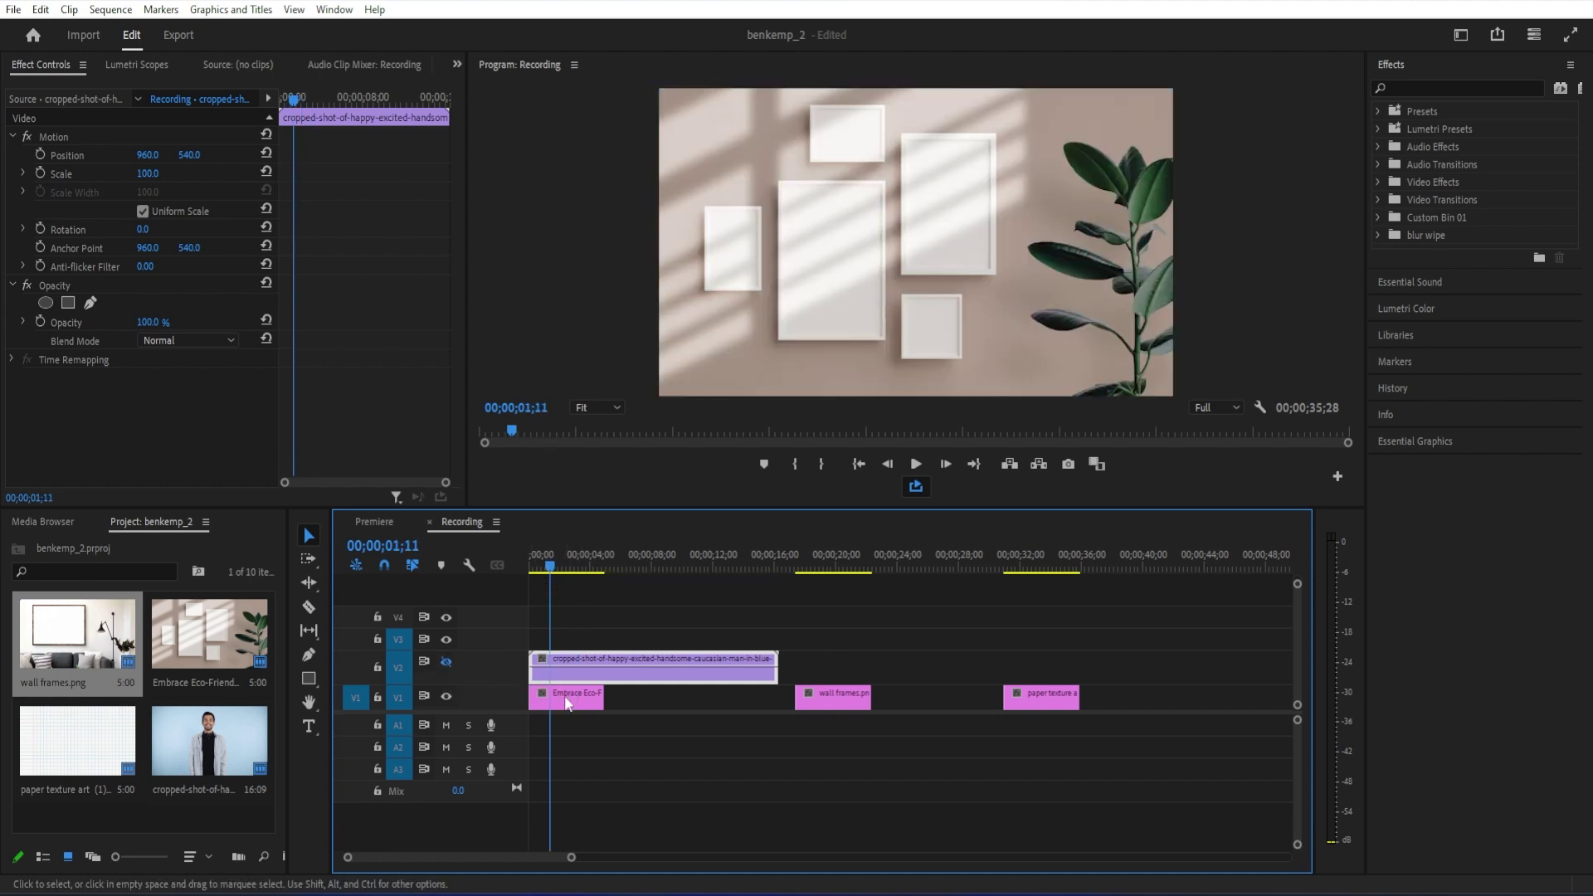
pyautogui.moveTo(605, 697); pyautogui.dragTo(788, 700)
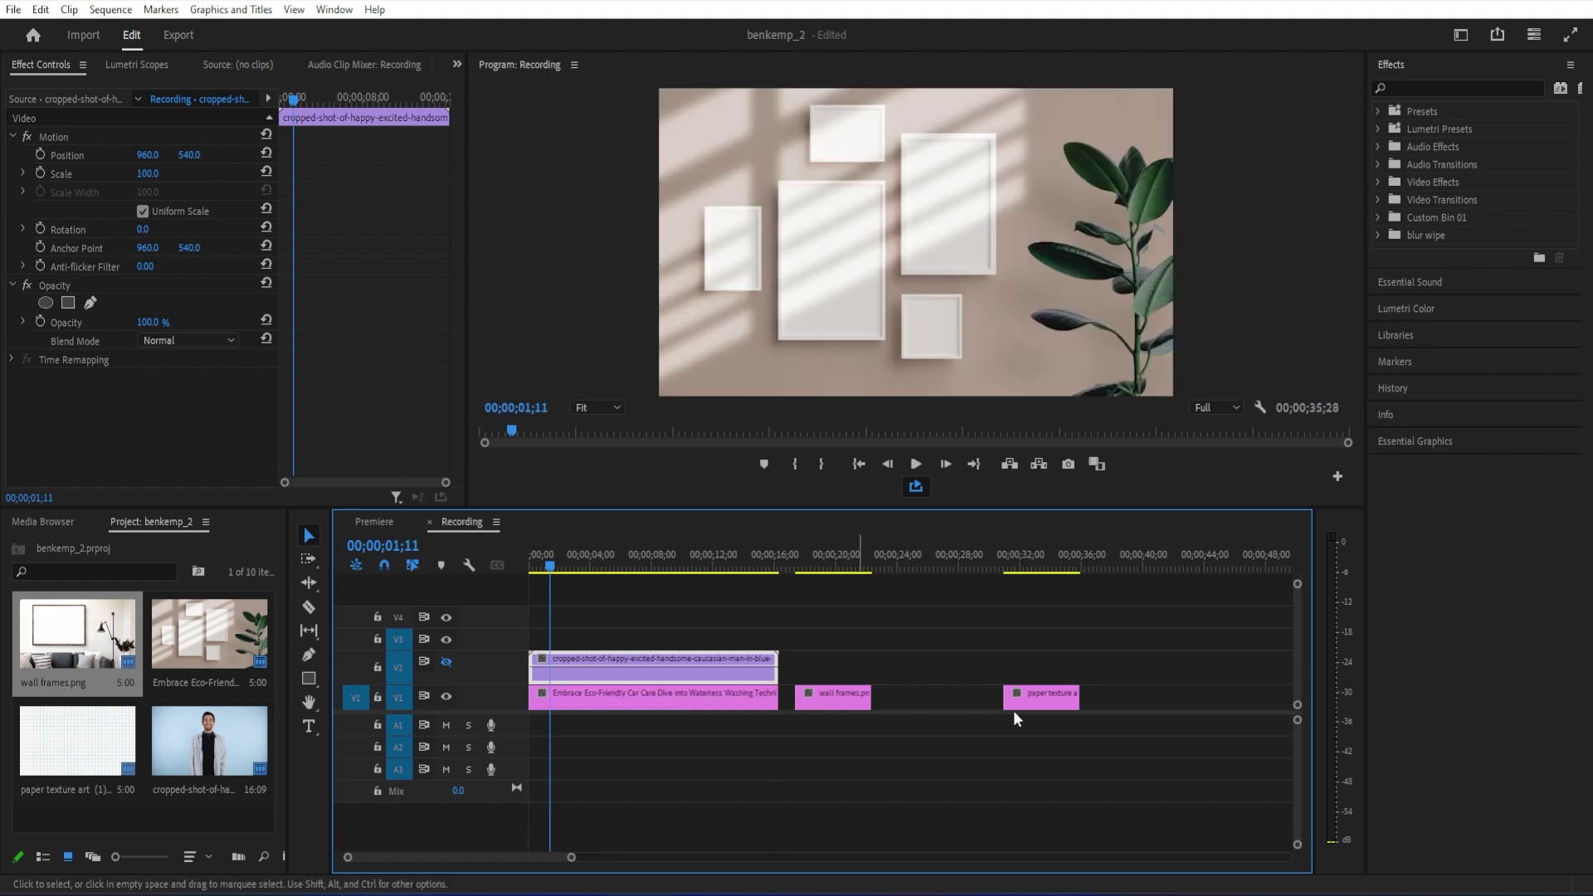
pyautogui.moveTo(1056, 708); pyautogui.dragTo(1123, 700)
# Step: Scale the Embrace Eco-Friendly background clip to 182 and set its position to 1519, 427 so the large frame is centred
pyautogui.click(610, 689)
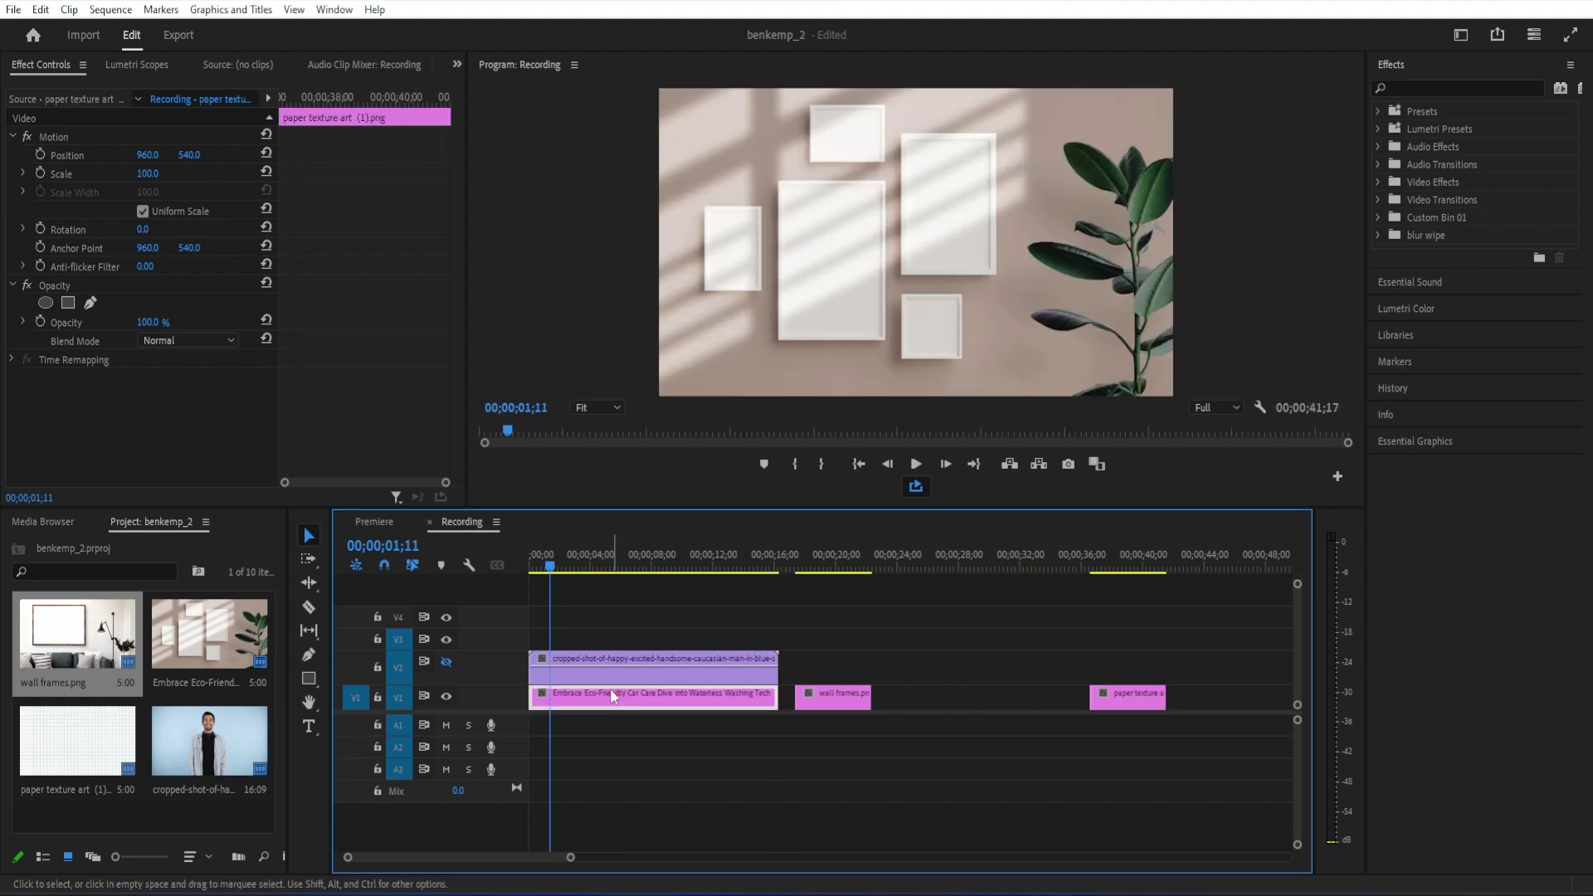
pyautogui.click(546, 568)
pyautogui.moveTo(546, 568); pyautogui.dragTo(570, 595)
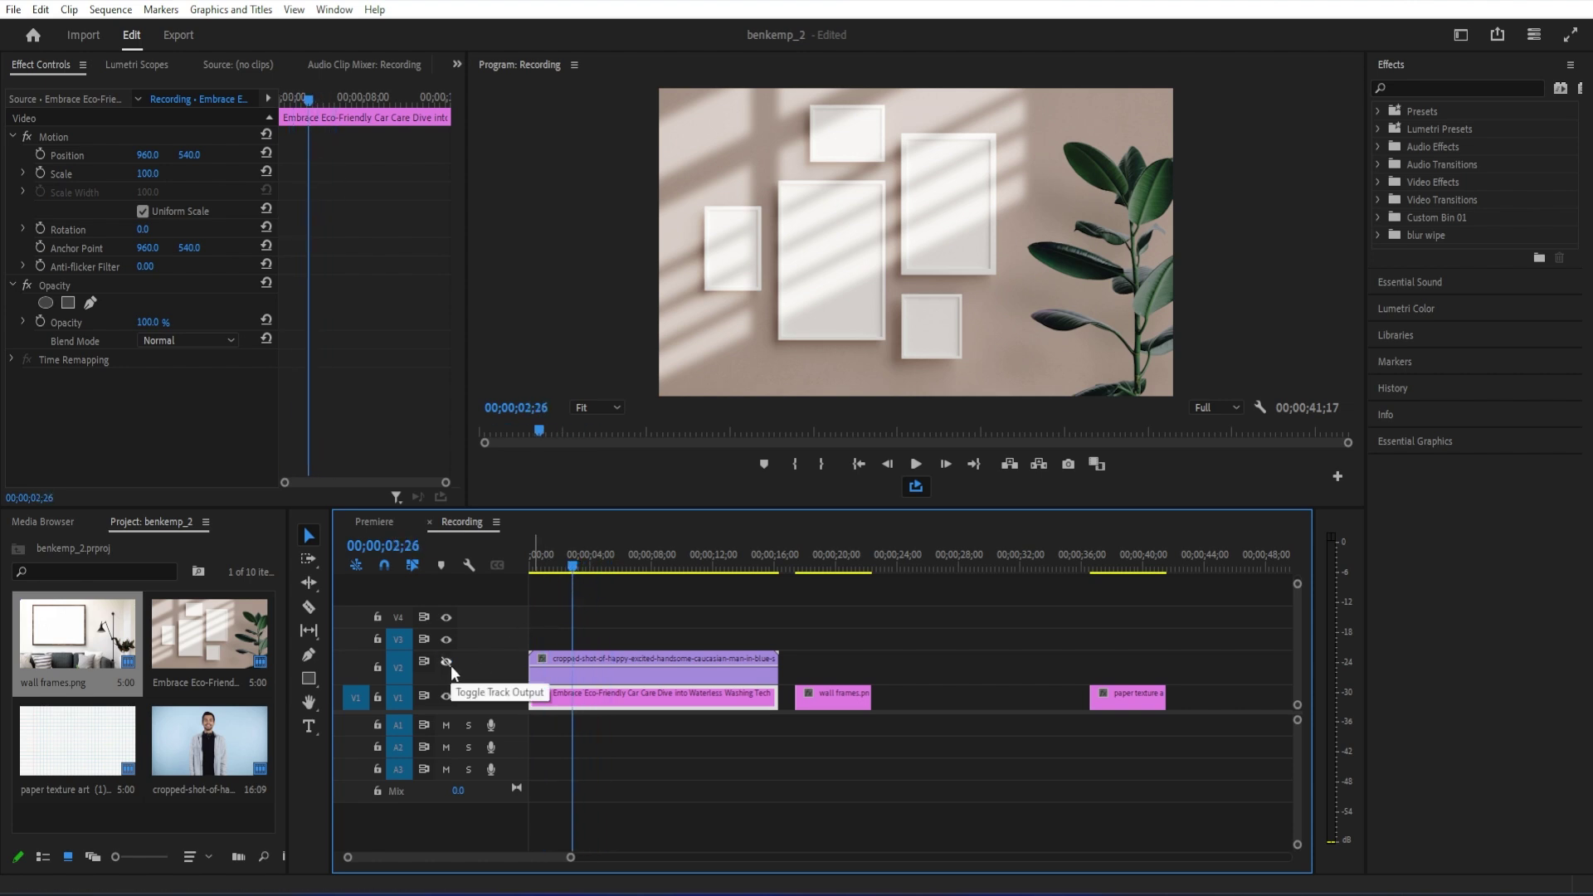
pyautogui.click(561, 568)
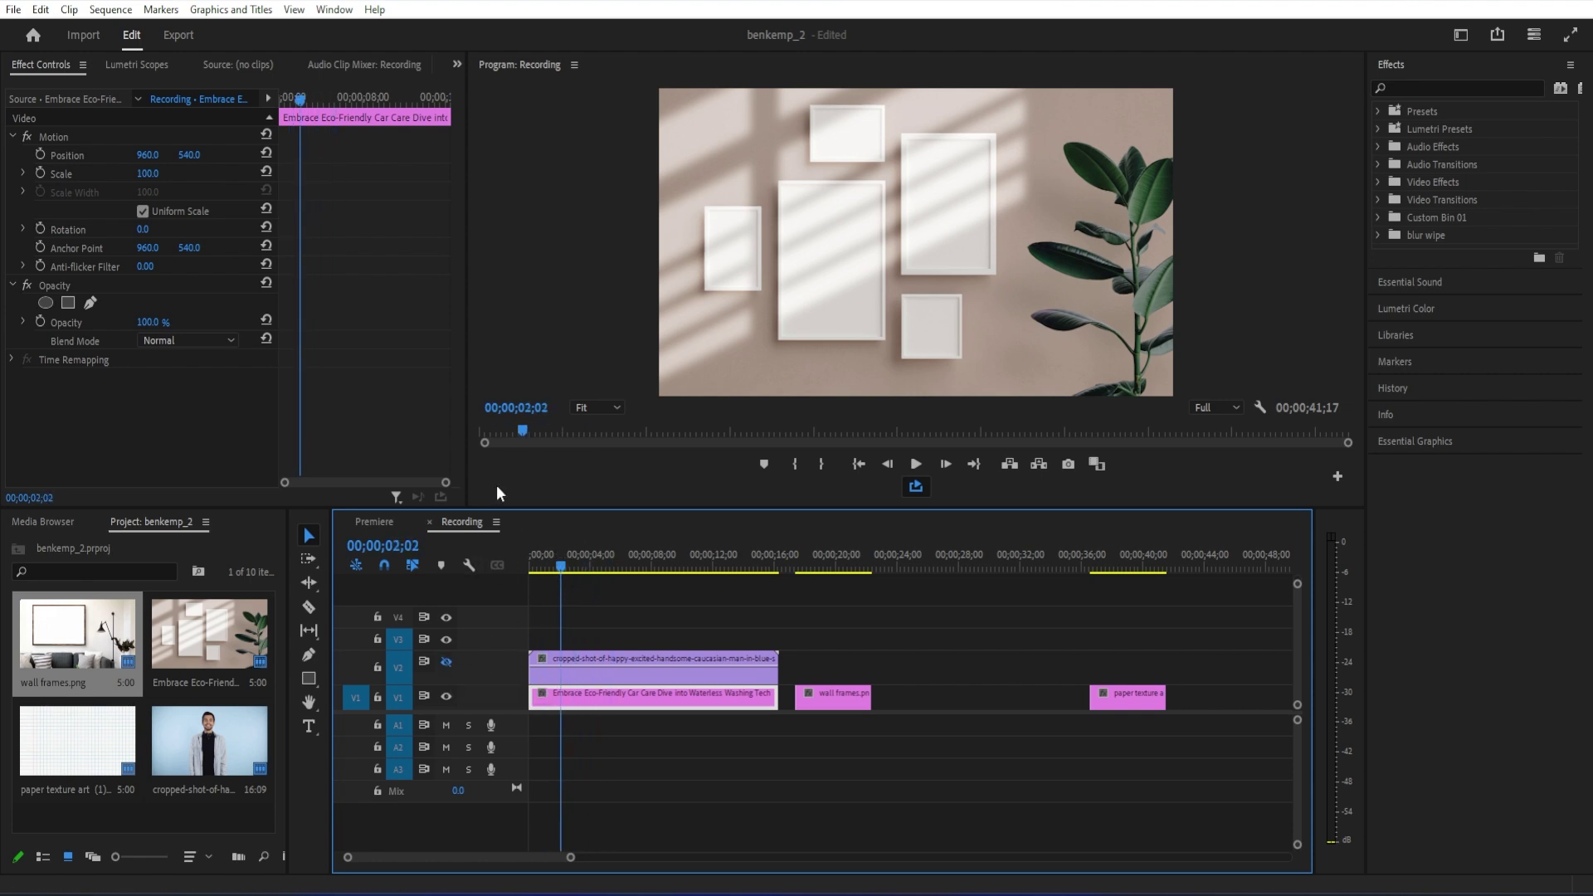
pyautogui.moveTo(157, 176)
pyautogui.mouseDown()
pyautogui.moveTo(224, 176)
pyautogui.moveTo(161, 174)
pyautogui.moveTo(166, 159)
pyautogui.moveTo(207, 158)
pyautogui.moveTo(150, 146)
pyautogui.moveTo(124, 174)
pyautogui.moveTo(189, 155)
pyautogui.moveTo(125, 214)
pyautogui.moveTo(125, 175)
pyautogui.moveTo(156, 157)
pyautogui.mouseUp()
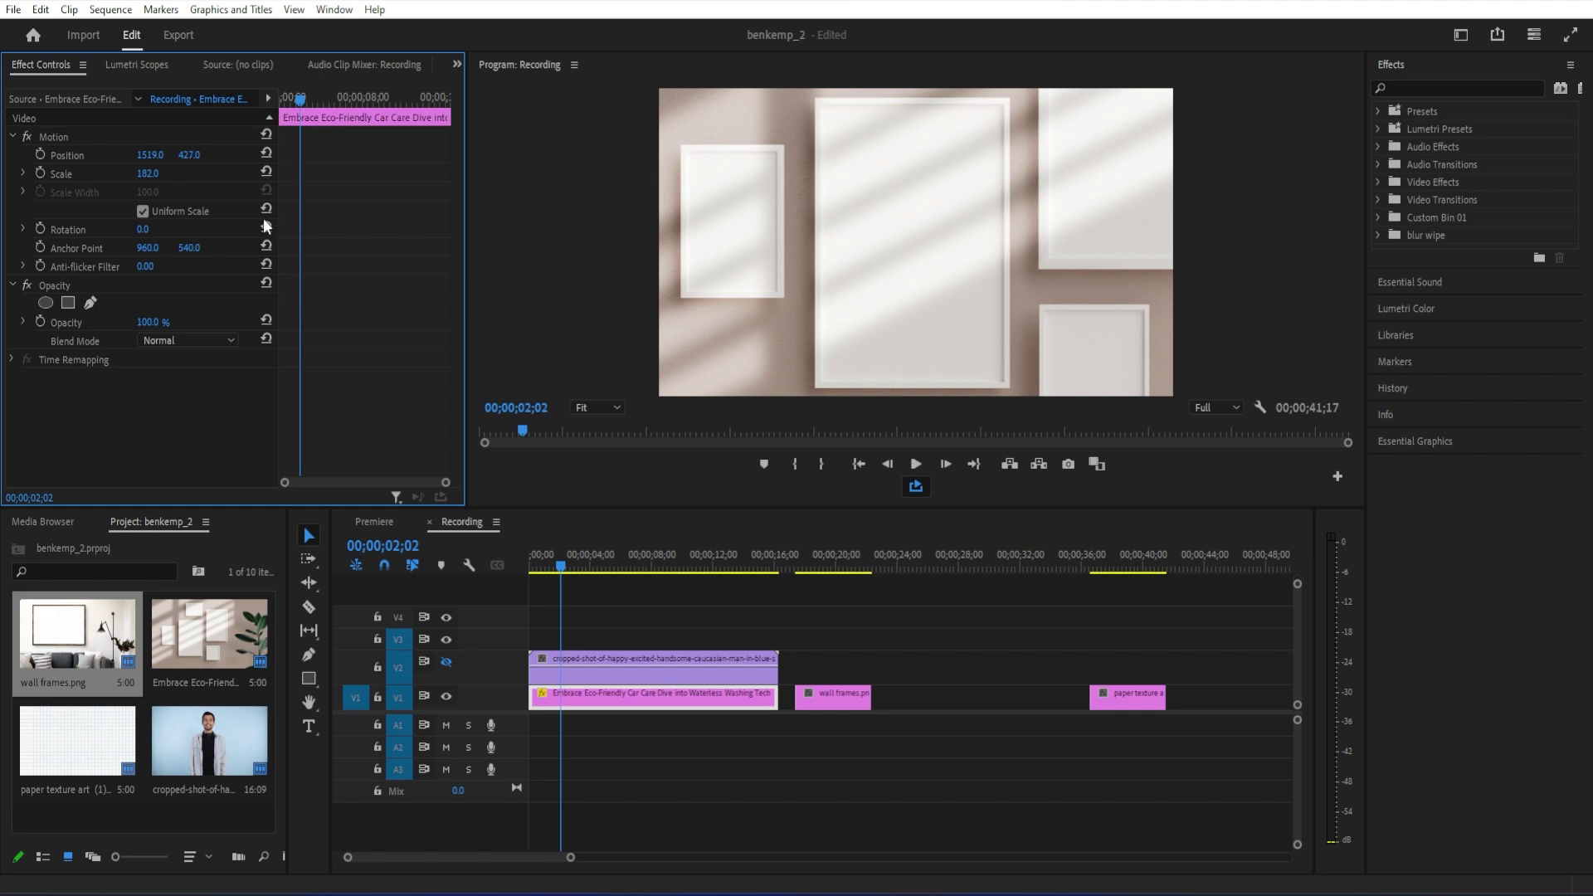
# Step: Show track V2 again and scale the man clip to 94
pyautogui.click(447, 662)
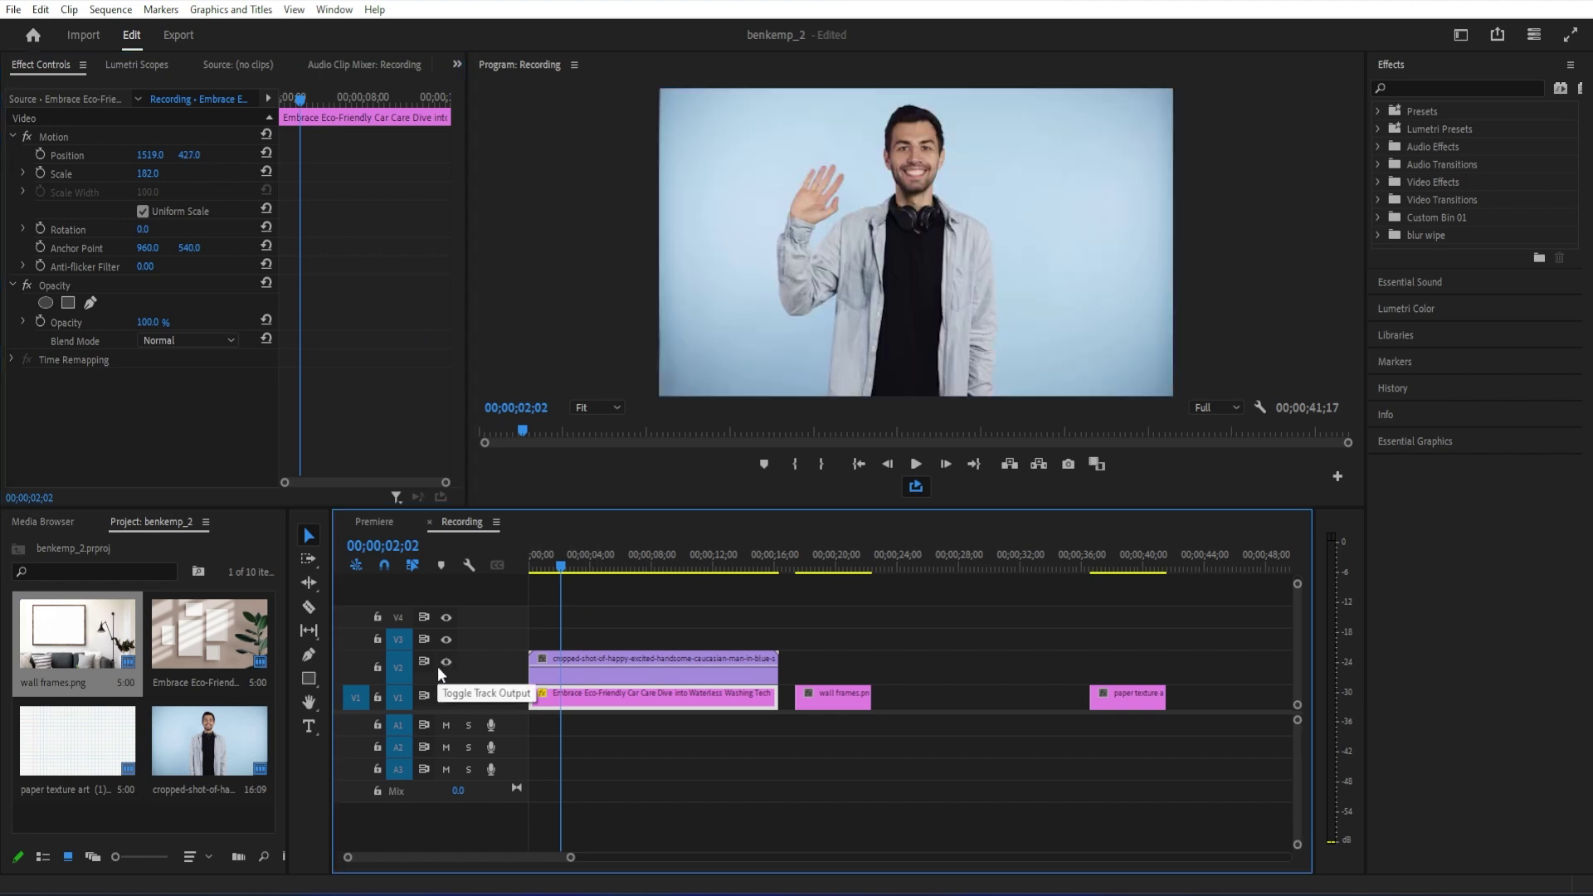
pyautogui.moveTo(561, 577)
pyautogui.mouseDown()
pyautogui.moveTo(584, 574)
pyautogui.moveTo(569, 575)
pyautogui.mouseUp()
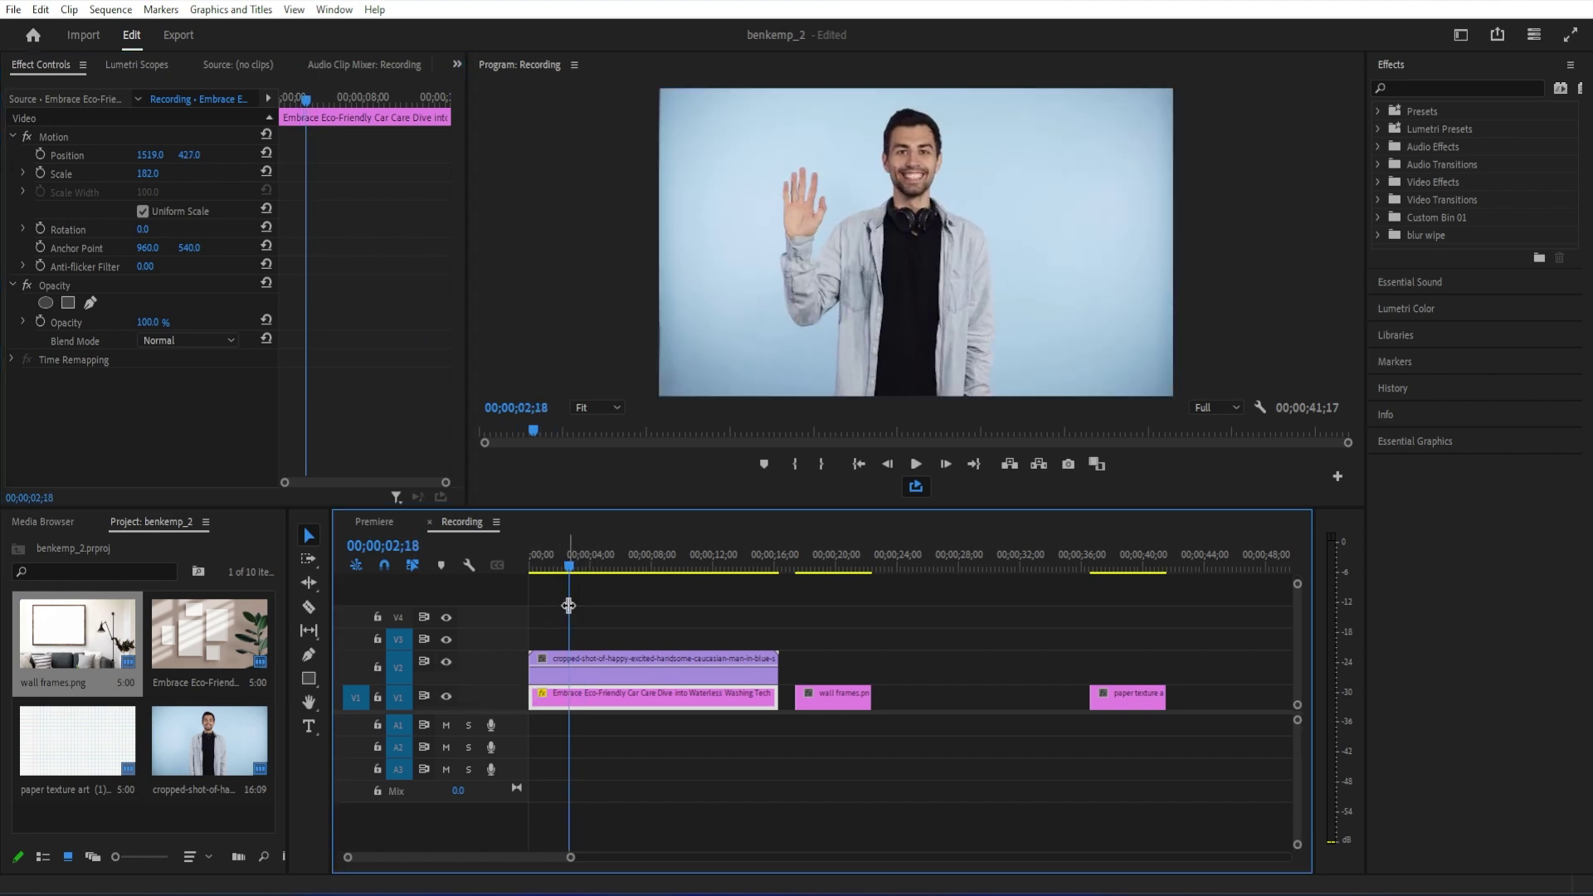
pyautogui.click(581, 669)
pyautogui.moveTo(146, 173); pyautogui.dragTo(135, 173)
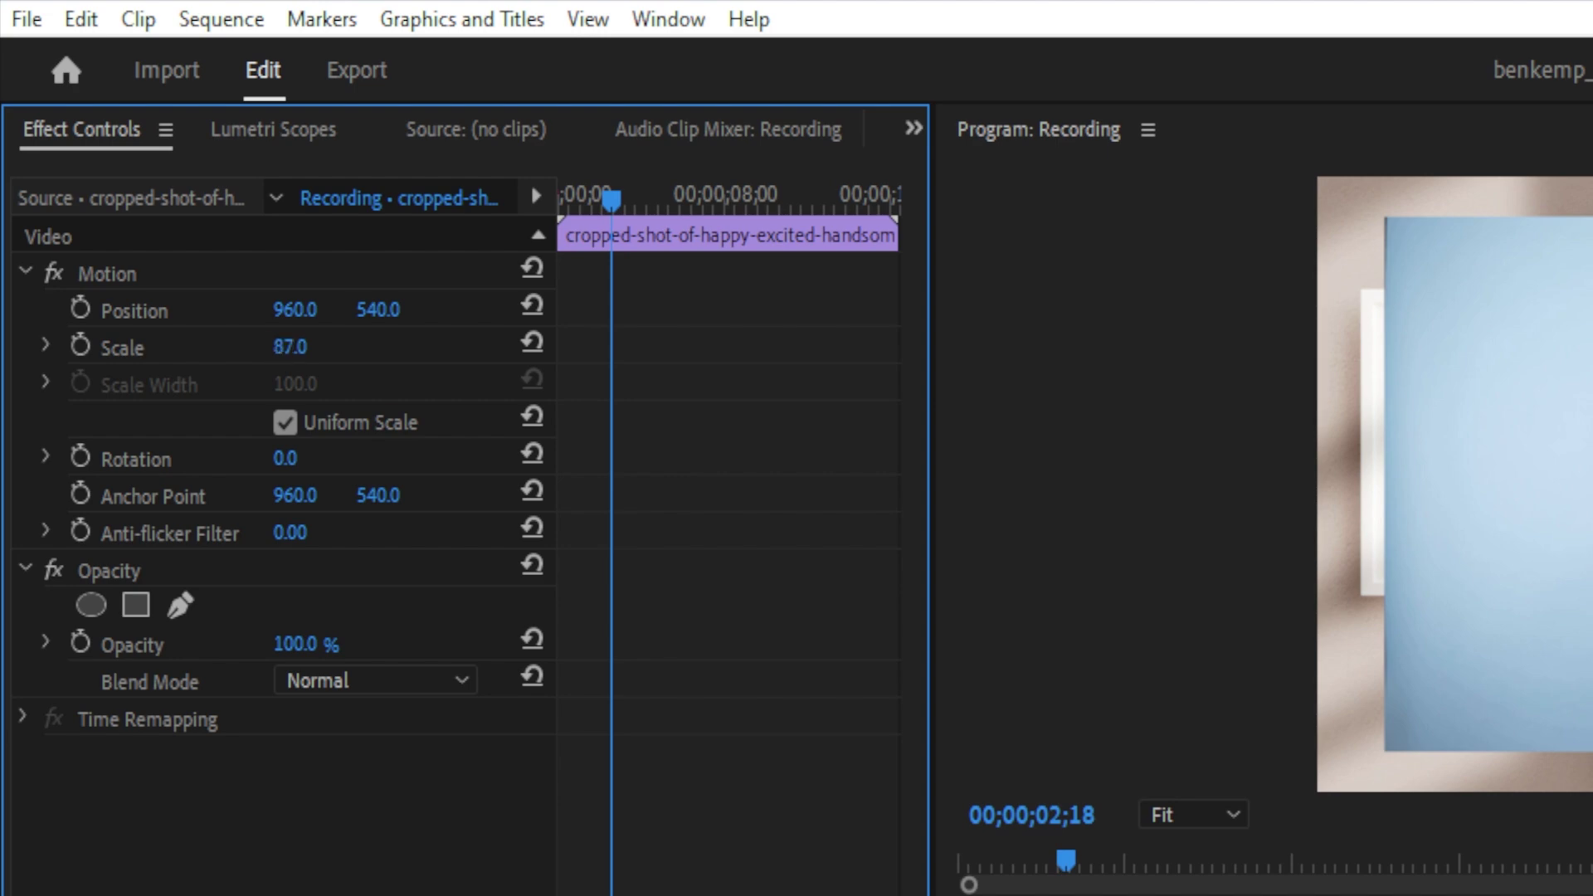
pyautogui.moveTo(303, 348); pyautogui.dragTo(326, 349)
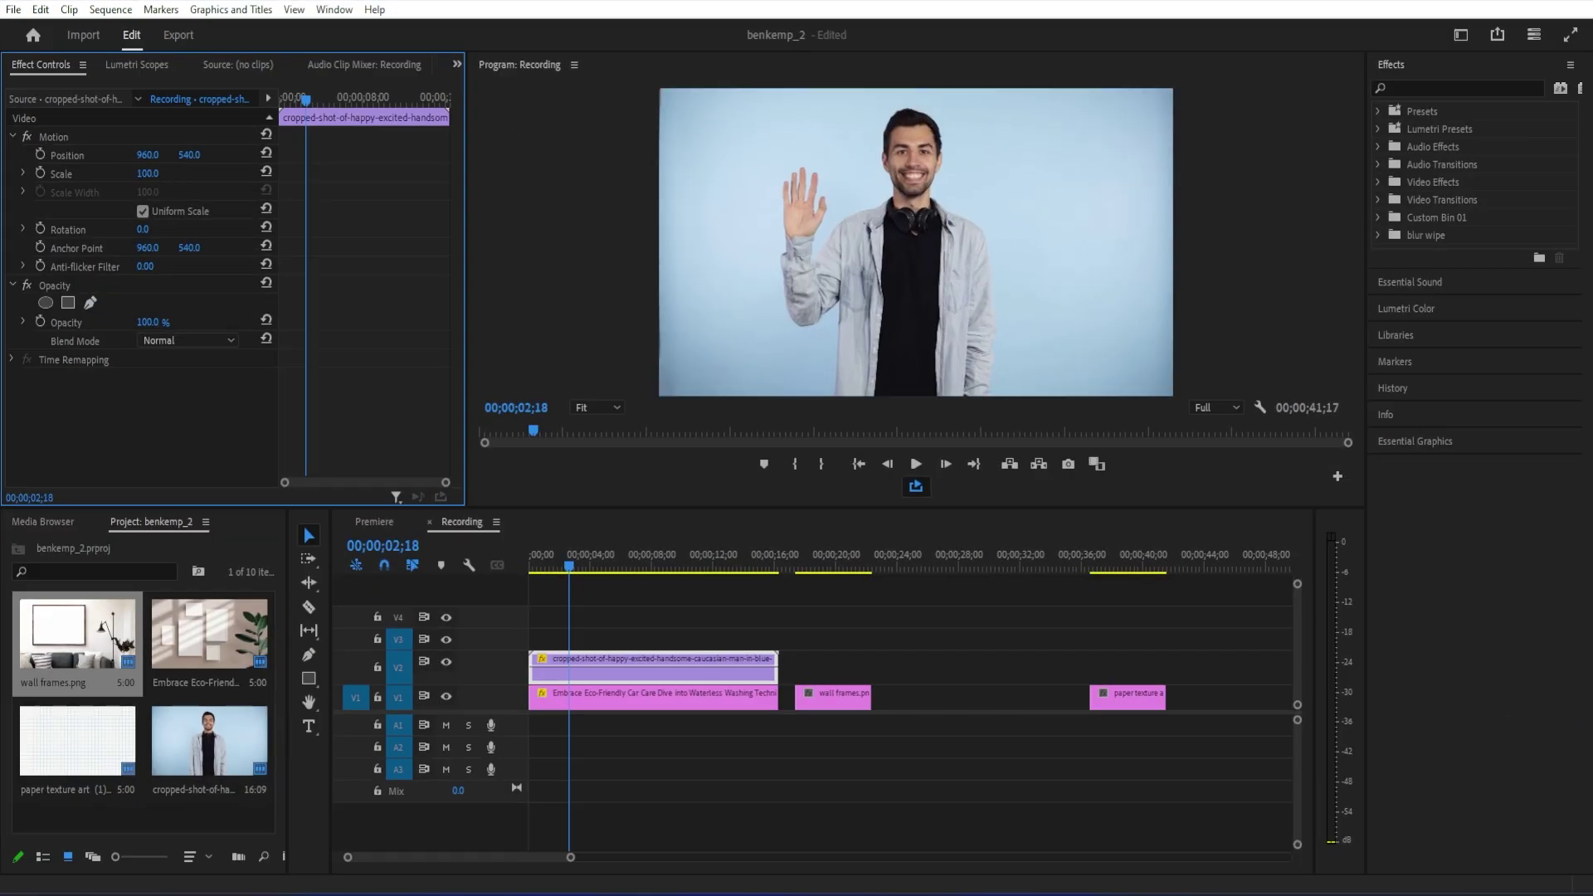
pyautogui.moveTo(147, 173); pyautogui.dragTo(142, 174)
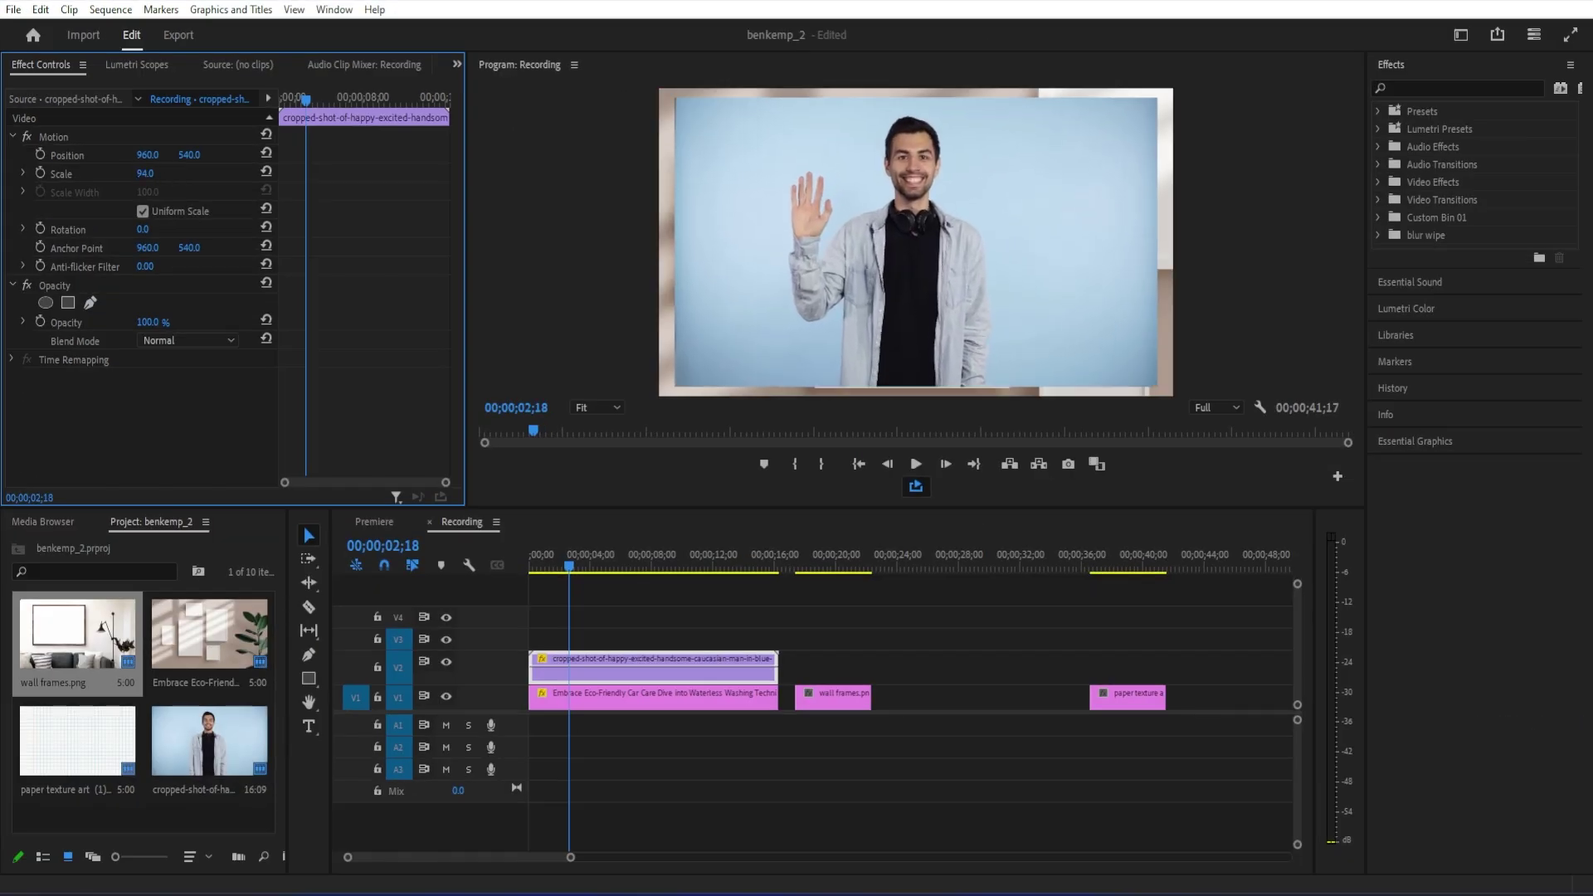
pyautogui.click(160, 174)
# Step: Nudge the man clip over the central frame to position 961, 544
pyautogui.click(73, 139)
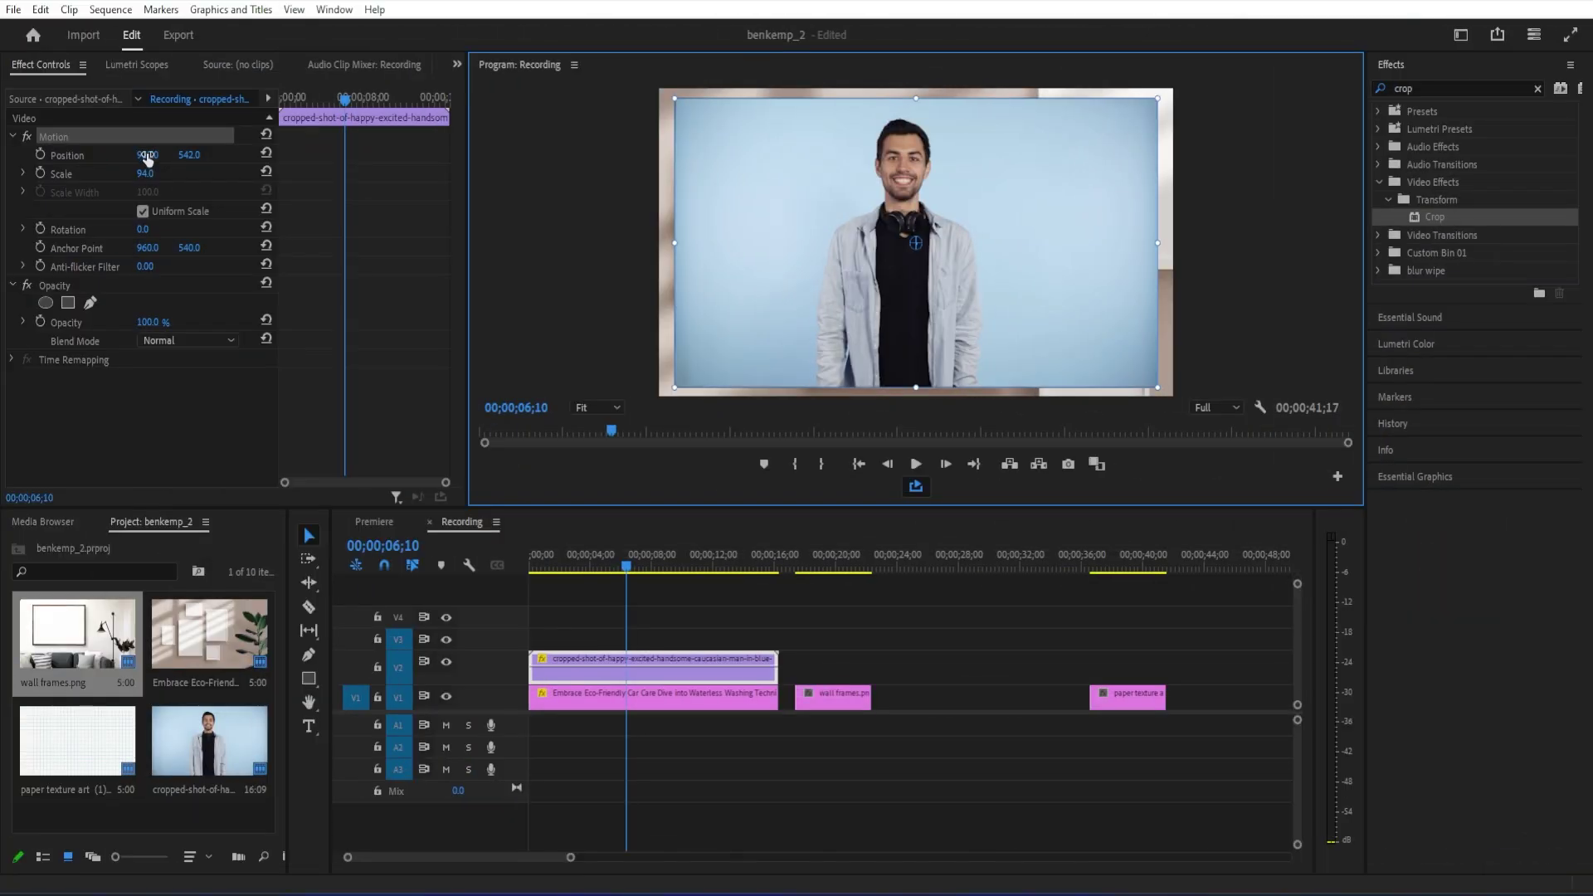
pyautogui.click(128, 136)
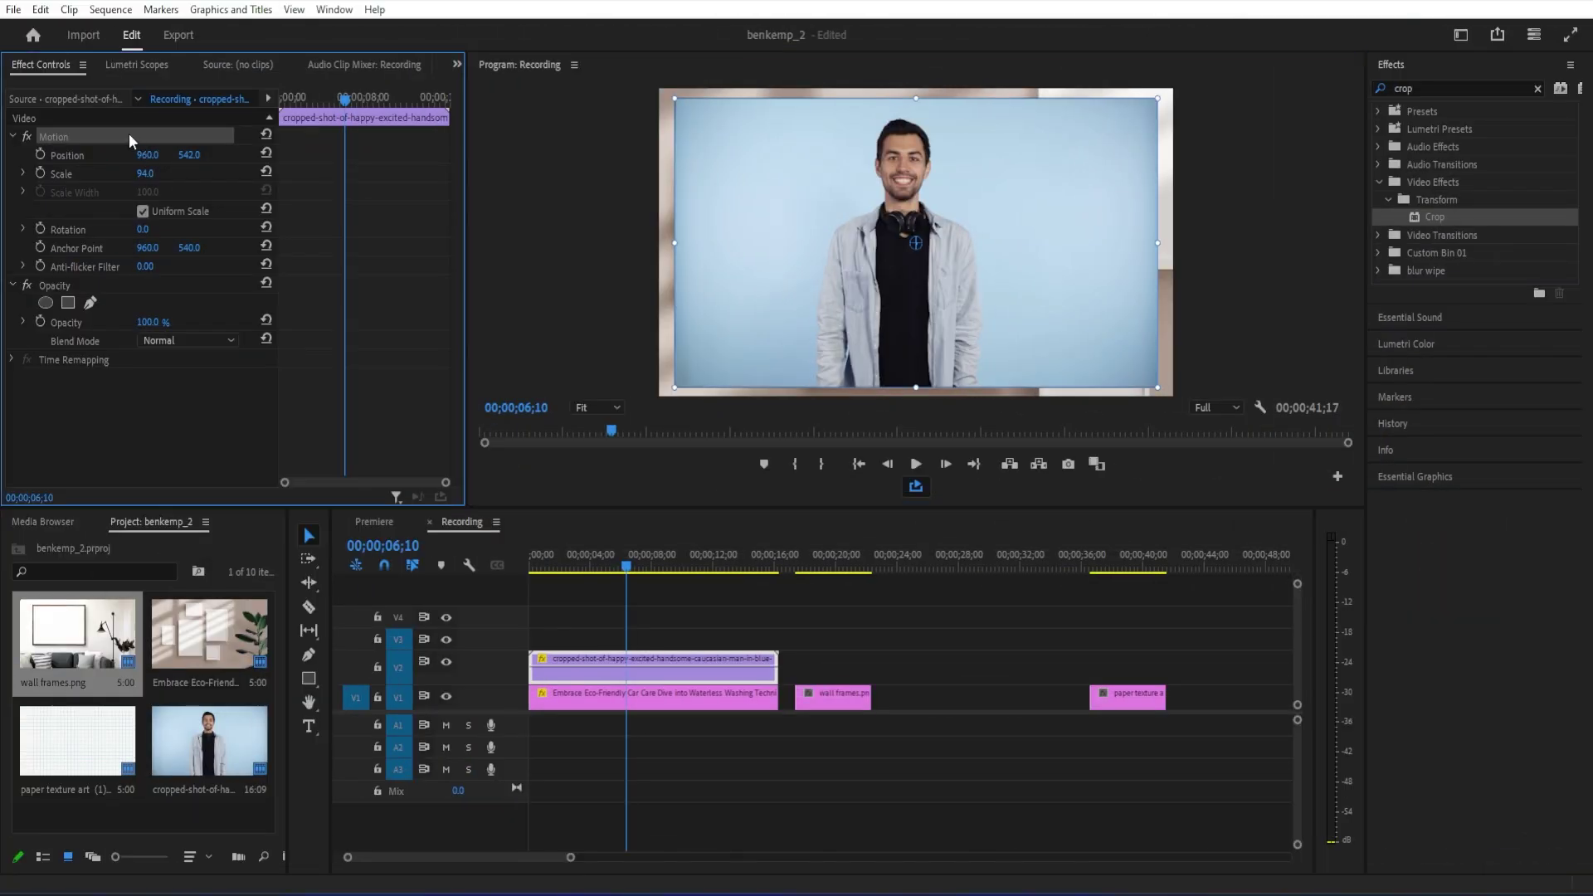
pyautogui.press('Down')
pyautogui.press('Home')
pyautogui.click(935, 283)
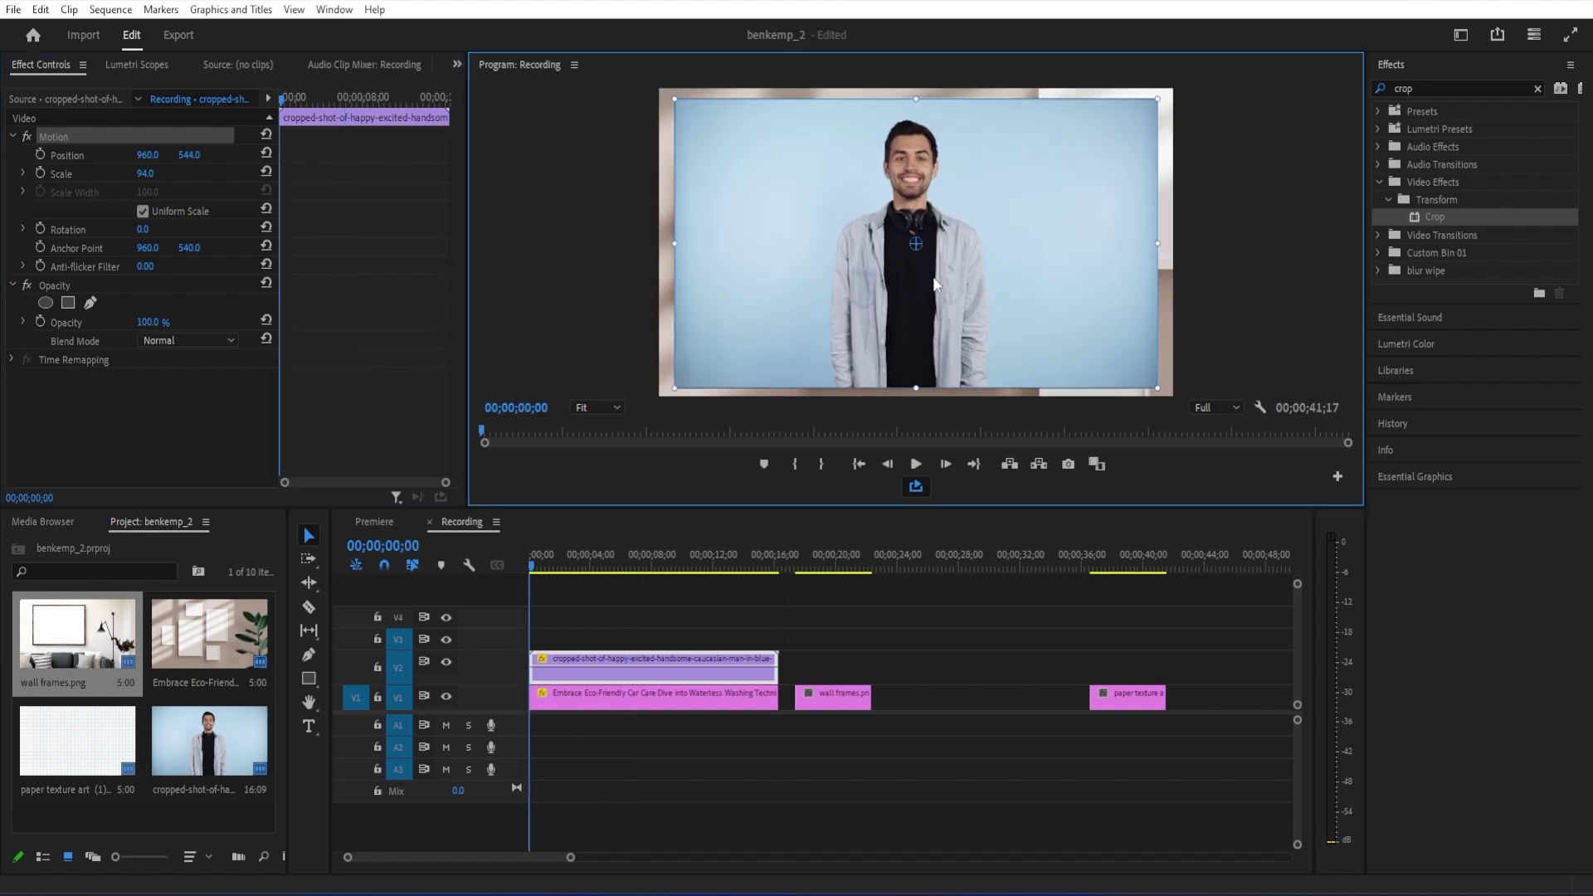
pyautogui.moveTo(935, 283); pyautogui.dragTo(930, 282)
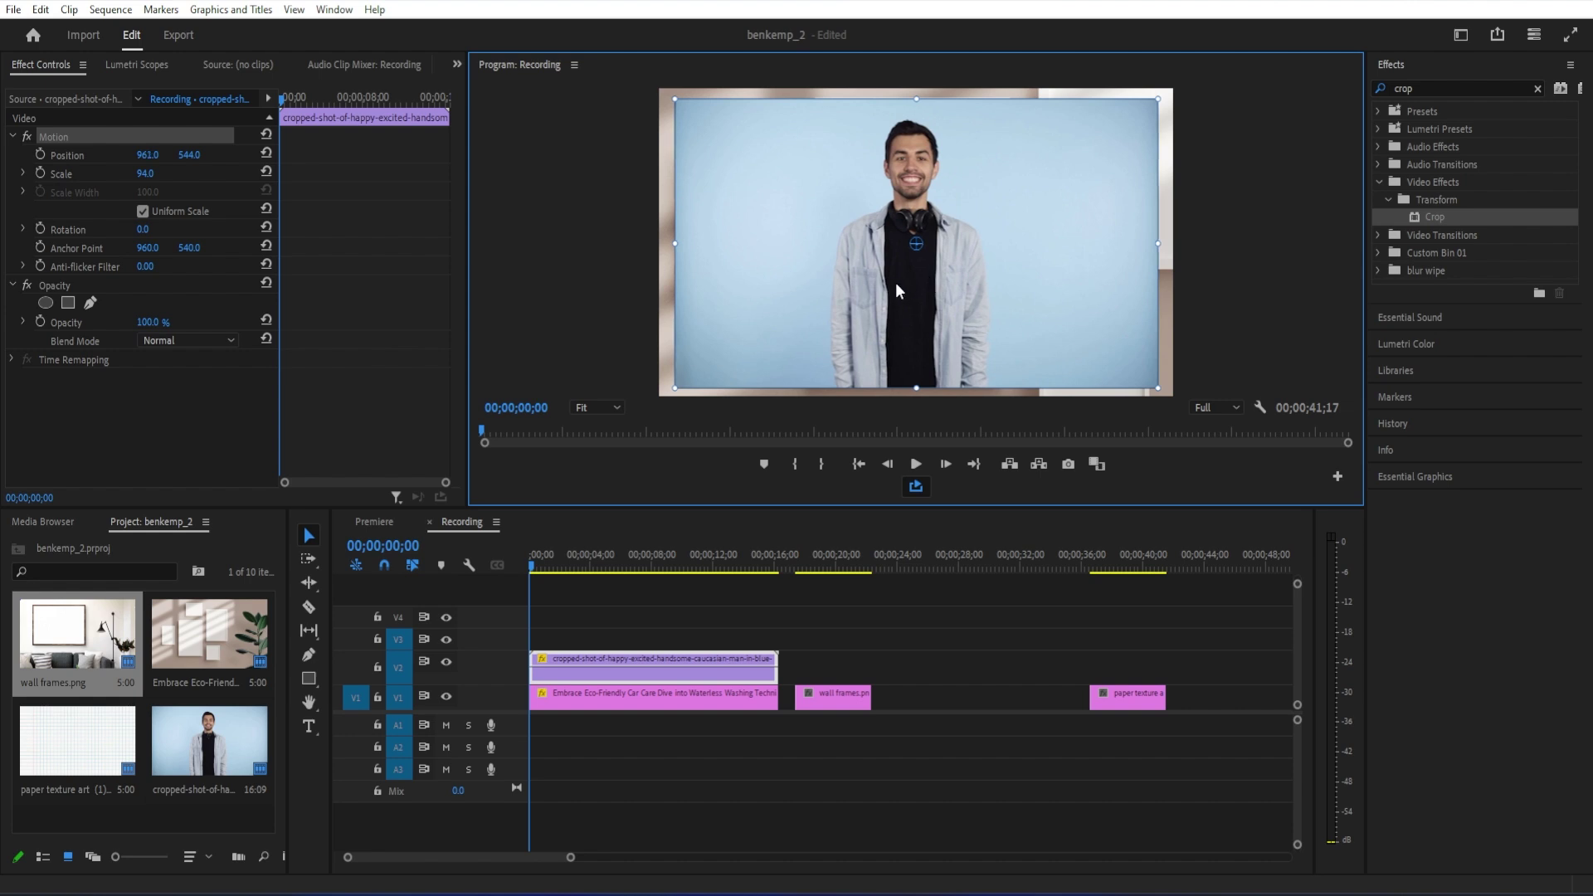
# Step: Try resizing the man clip from its side edge at 00;00;05;04, and undo the change
pyautogui.moveTo(539, 571); pyautogui.dragTo(609, 574)
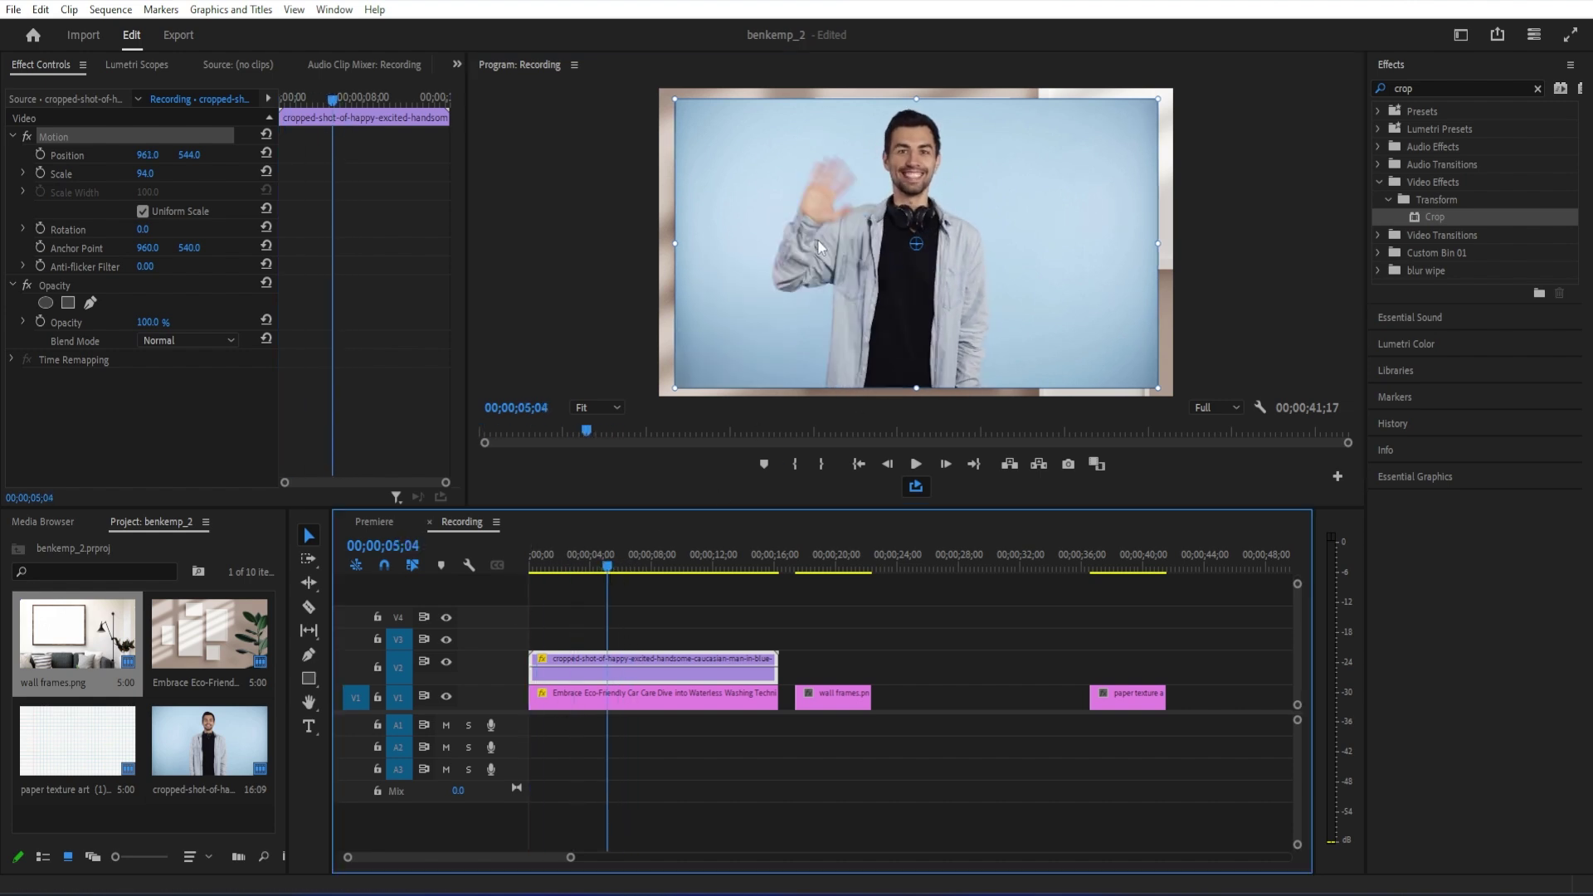
pyautogui.click(889, 196)
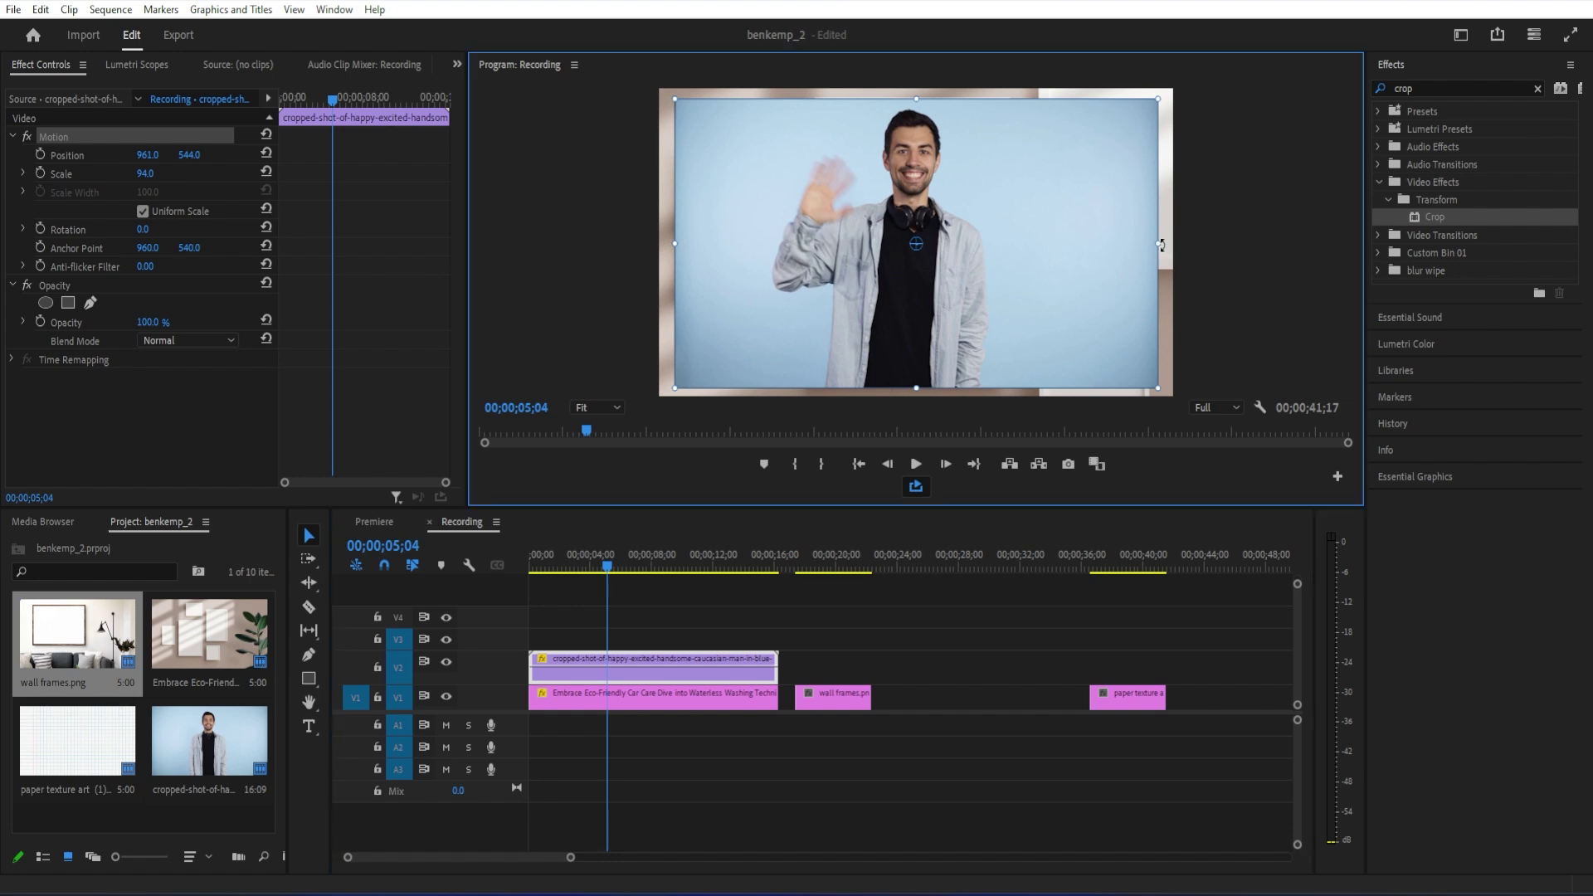
pyautogui.moveTo(1157, 243)
pyautogui.mouseDown()
pyautogui.moveTo(1032, 243)
pyautogui.moveTo(1154, 243)
pyautogui.mouseUp()
pyautogui.hotkey('ctrl', 'z')
# Step: Add a rectangular opacity mask to the man clip and fit its four corners to the large central frame
pyautogui.click(68, 302)
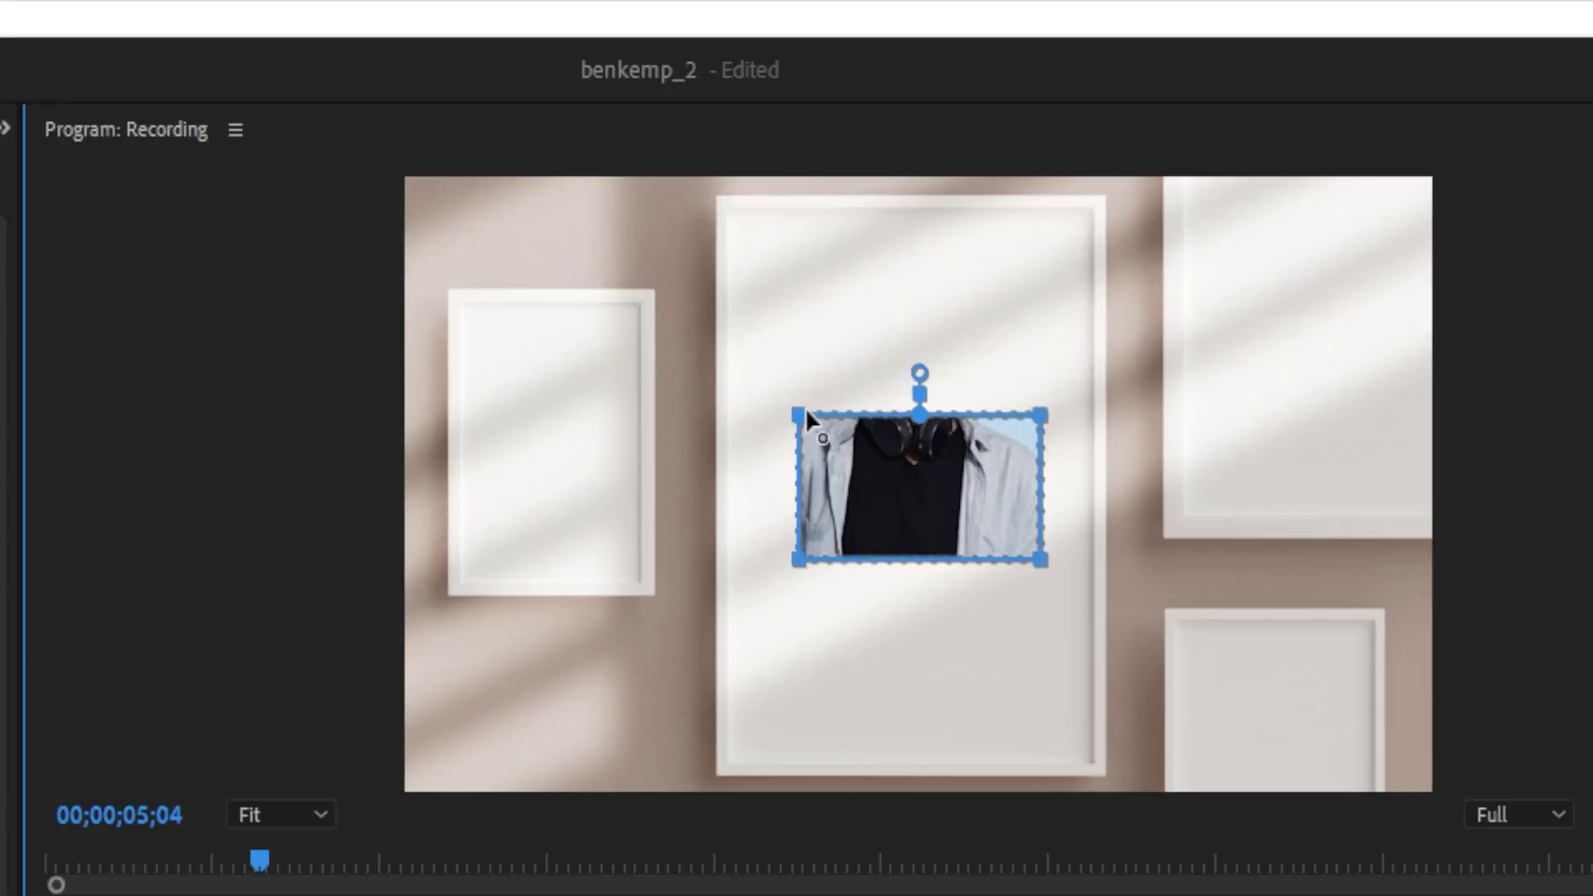
pyautogui.moveTo(856, 208); pyautogui.dragTo(817, 105)
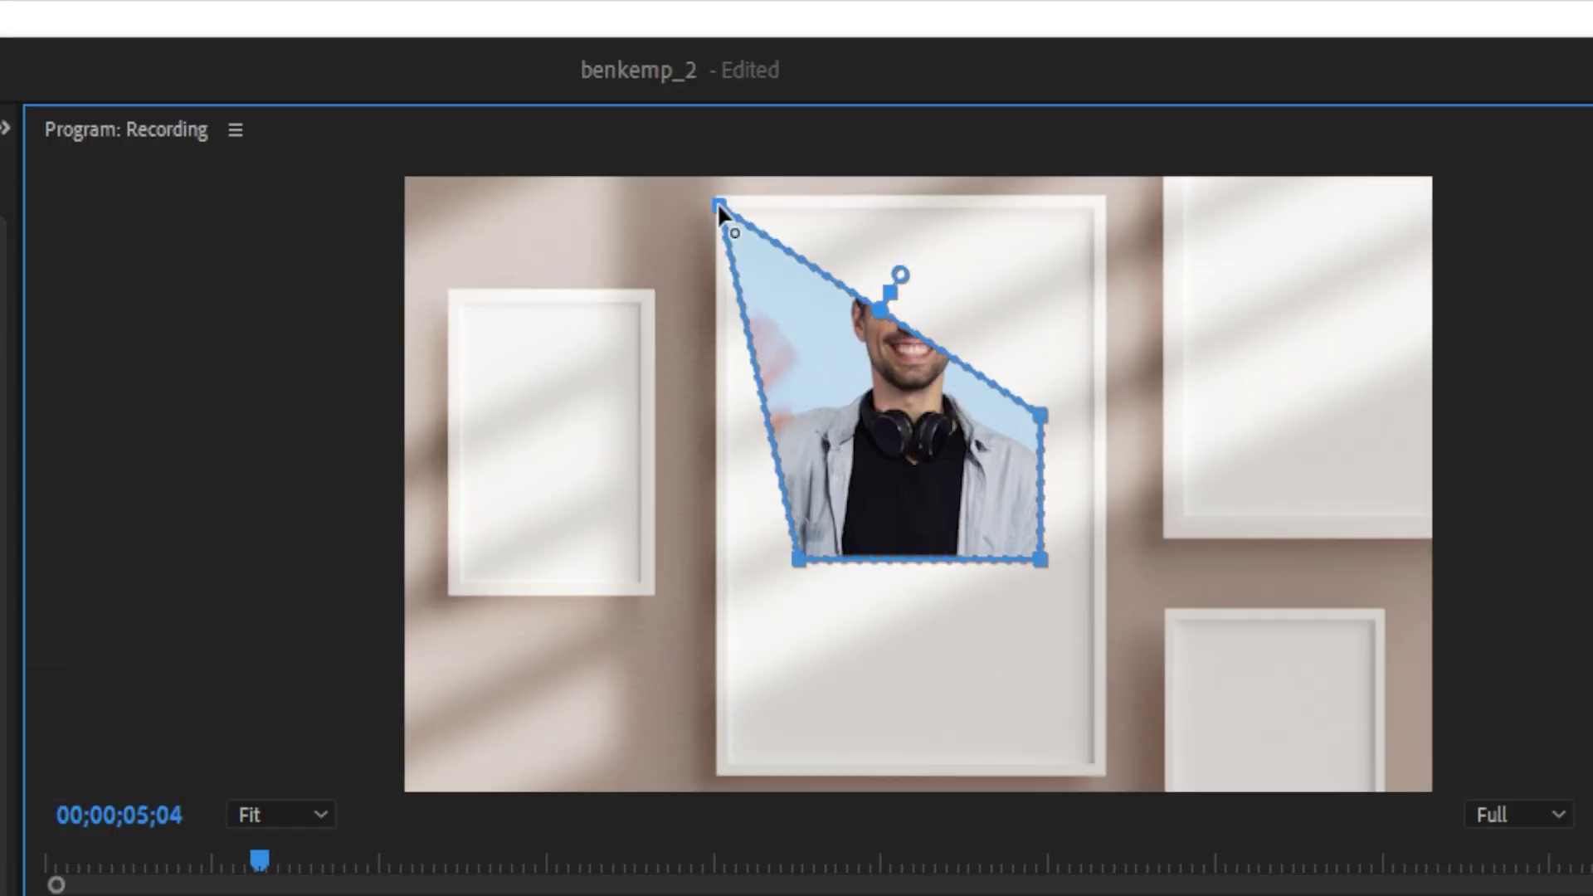
pyautogui.moveTo(1043, 415); pyautogui.dragTo(1100, 205)
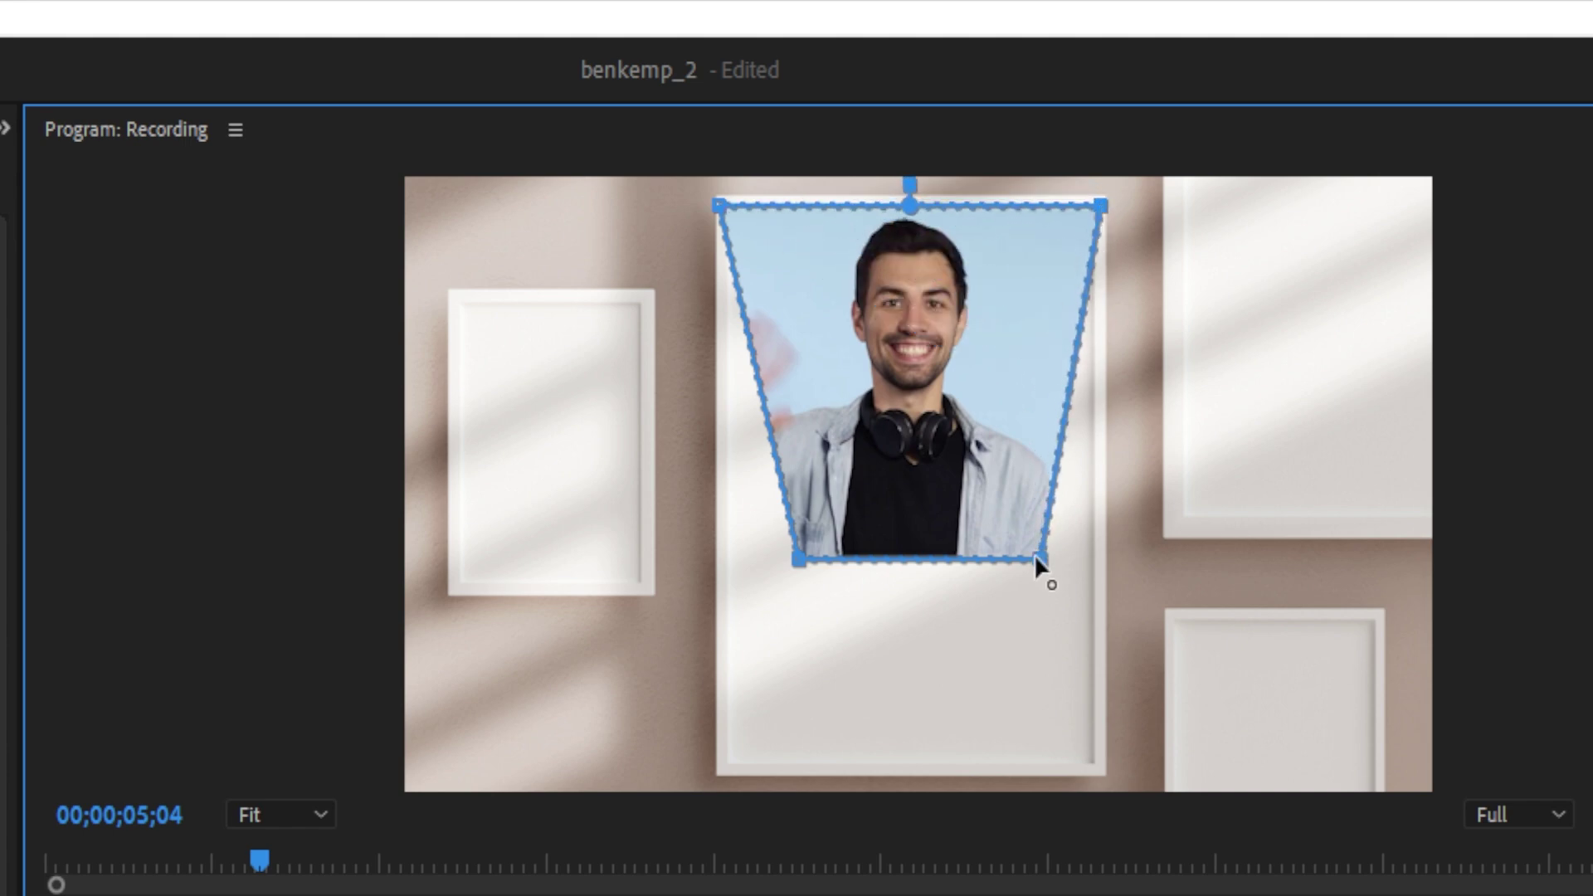
pyautogui.moveTo(1037, 556); pyautogui.dragTo(1100, 771)
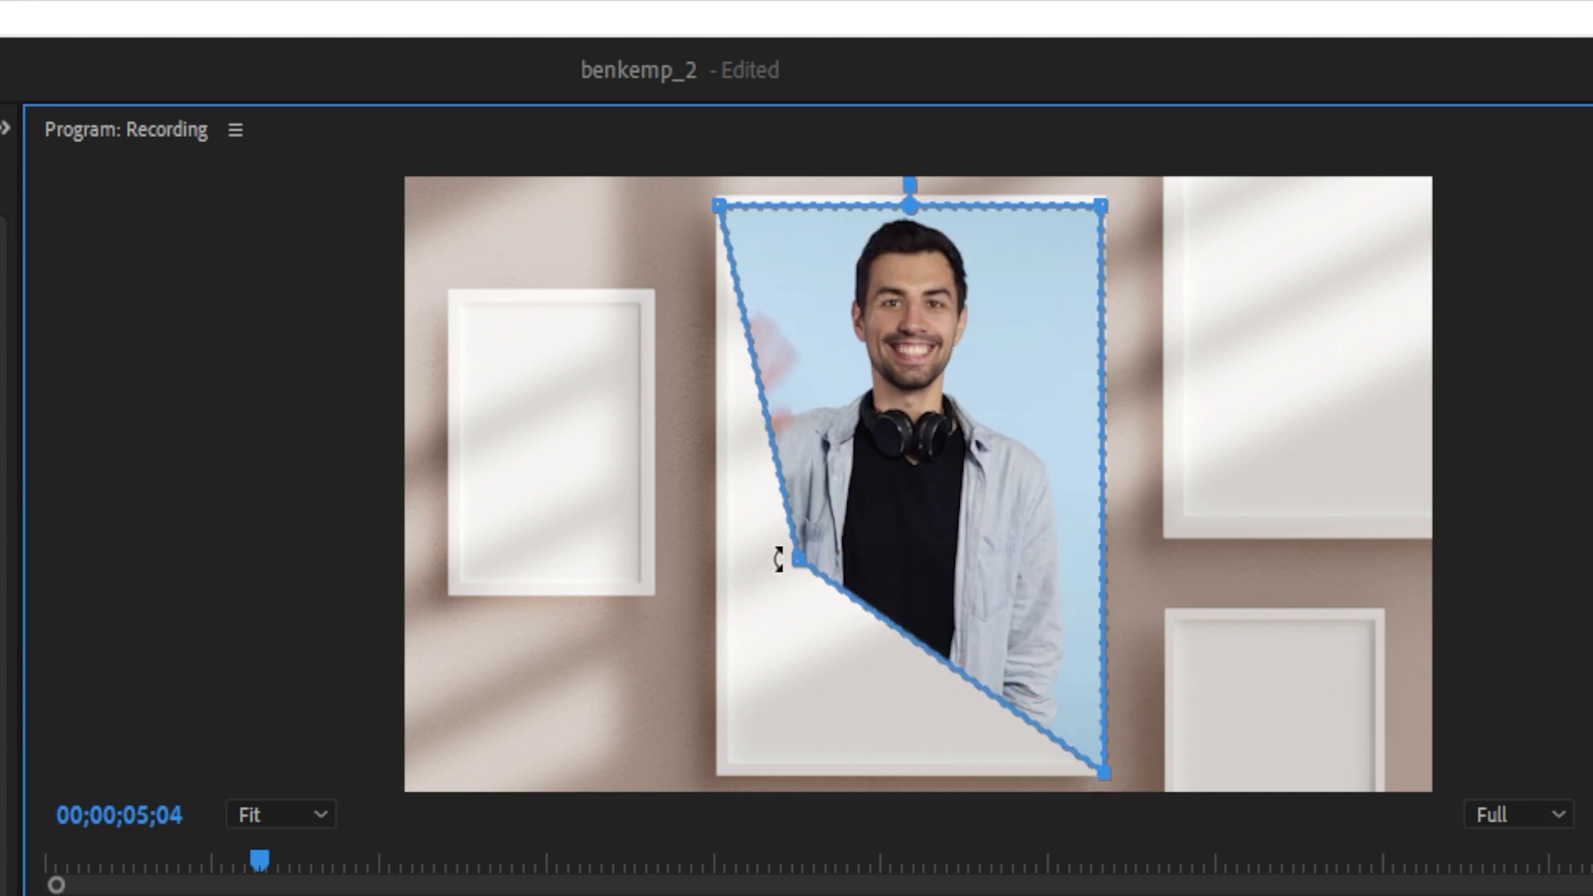
pyautogui.moveTo(800, 564); pyautogui.dragTo(719, 780)
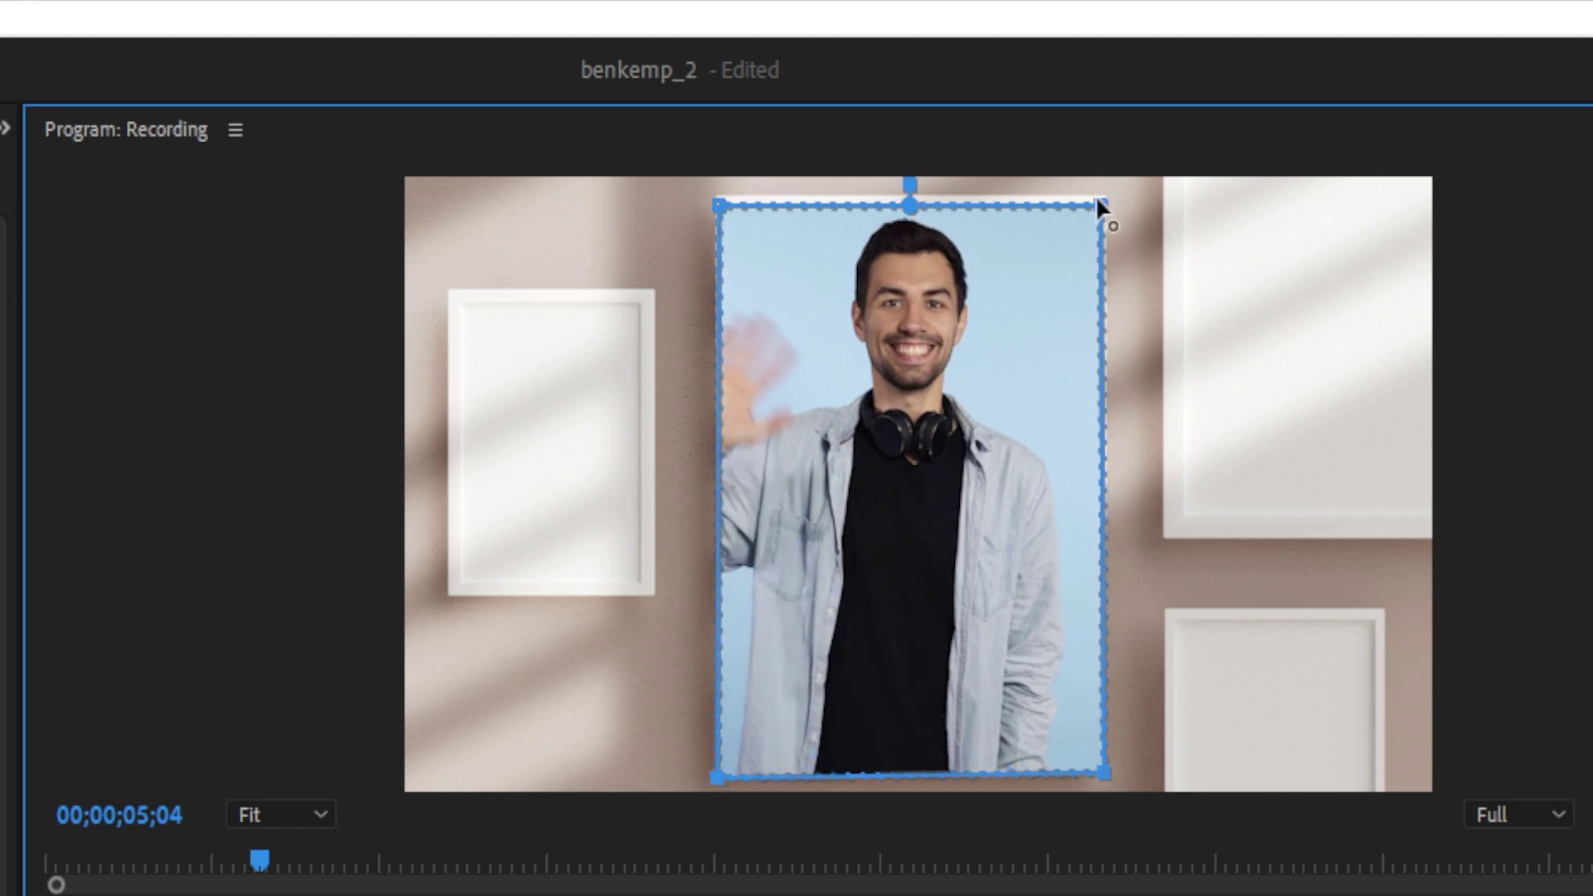
pyautogui.moveTo(1098, 199); pyautogui.dragTo(1100, 194)
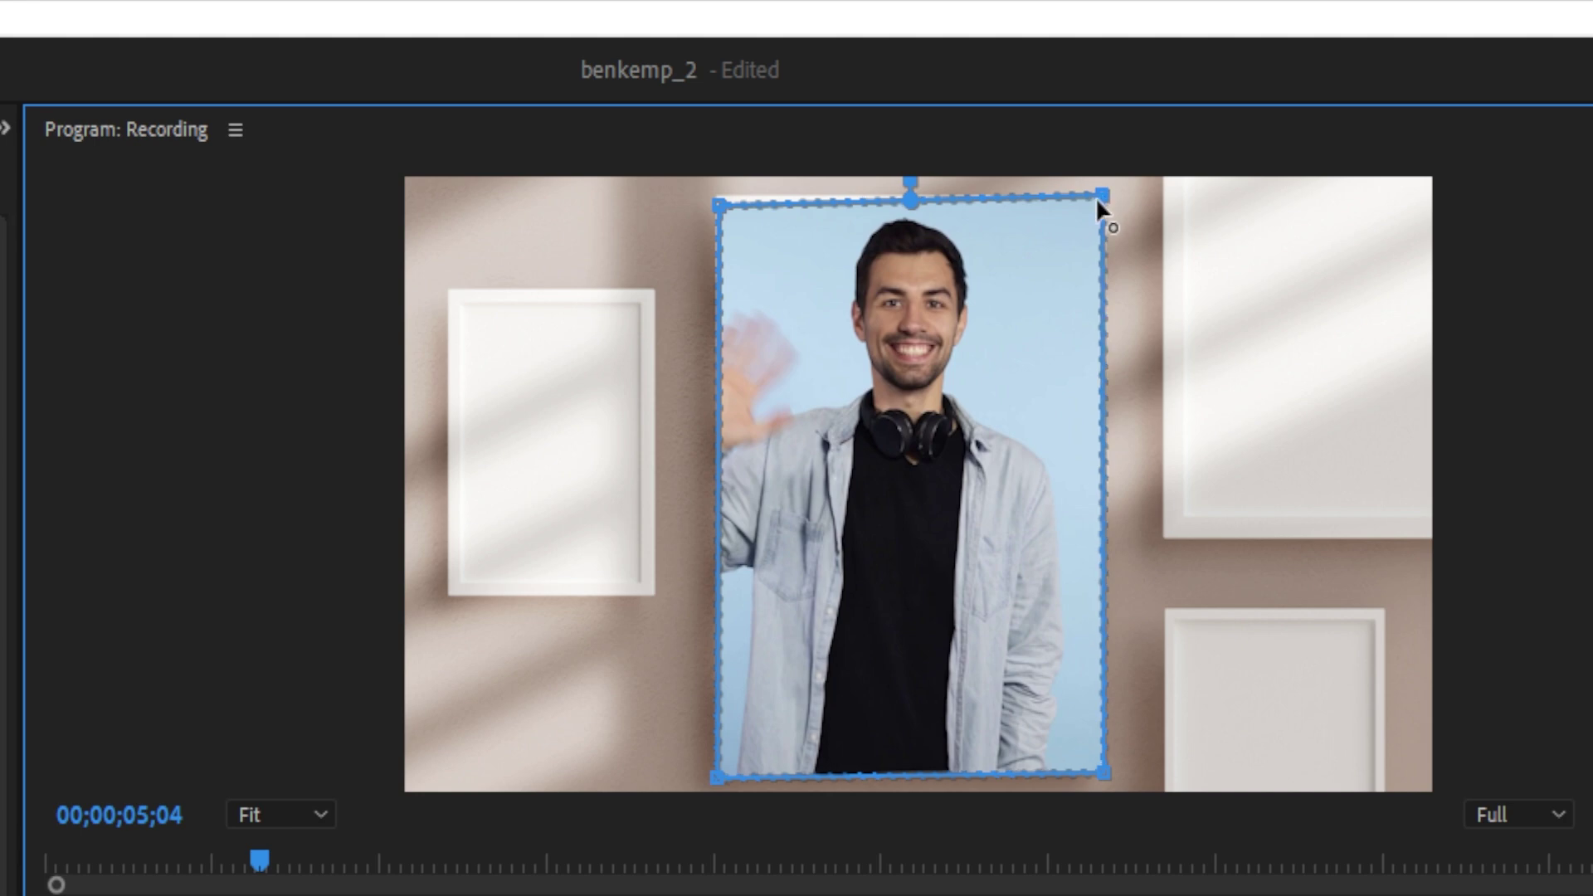
pyautogui.moveTo(720, 209); pyautogui.dragTo(718, 197)
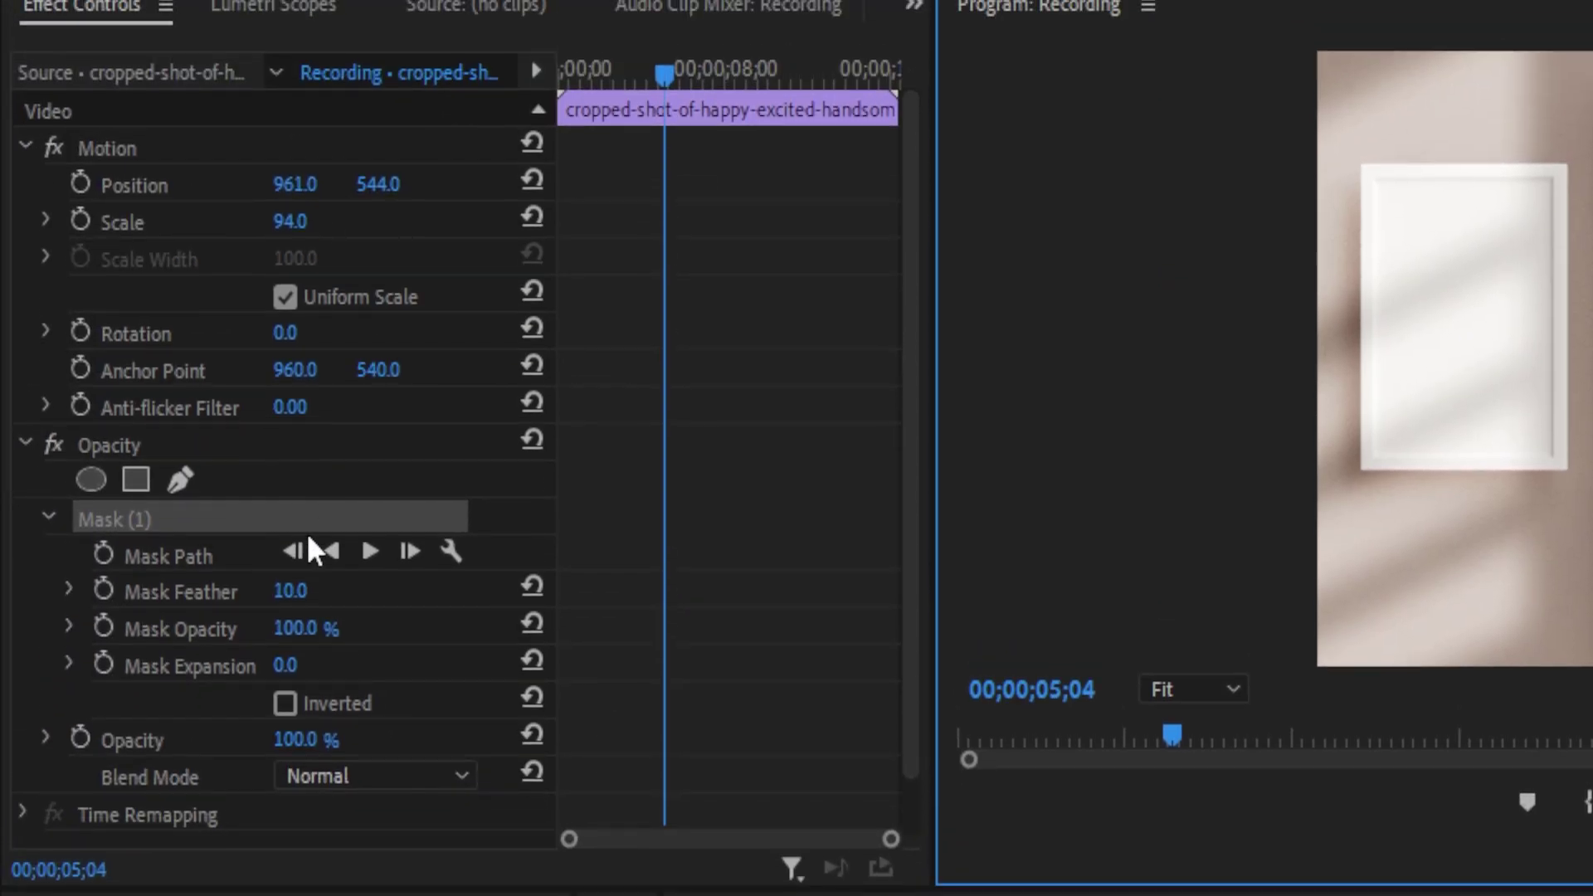
# Step: Set the mask feather to 17, try adjusting the mask expansion, and remove the mask from the man clip
pyautogui.moveTo(295, 599); pyautogui.dragTo(308, 599)
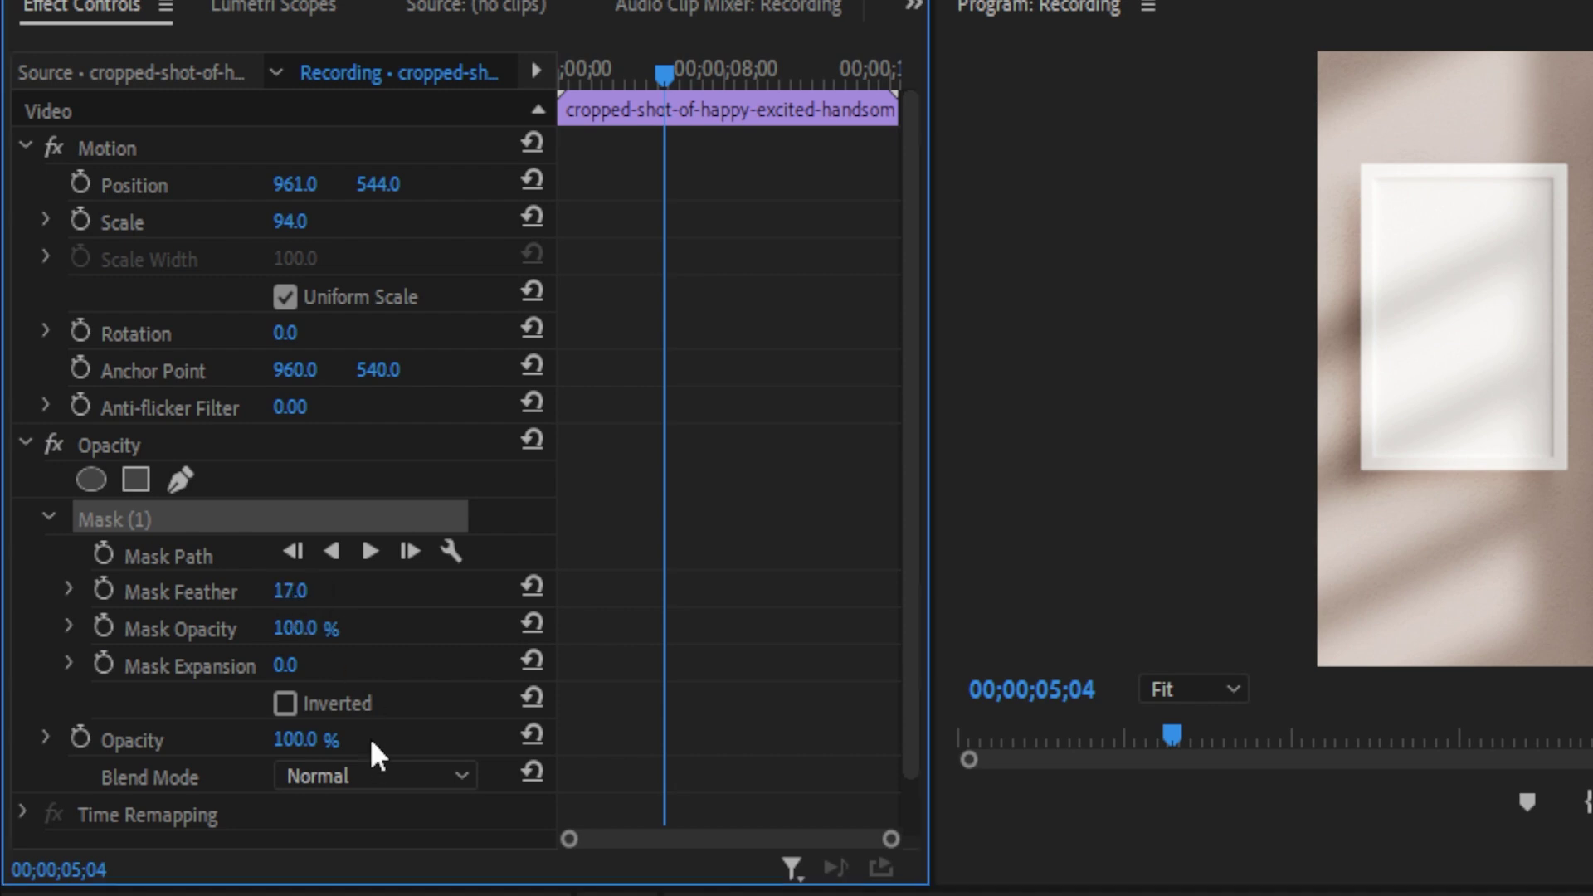
pyautogui.moveTo(288, 666); pyautogui.dragTo(320, 663)
pyautogui.click(131, 446)
pyautogui.click(226, 514)
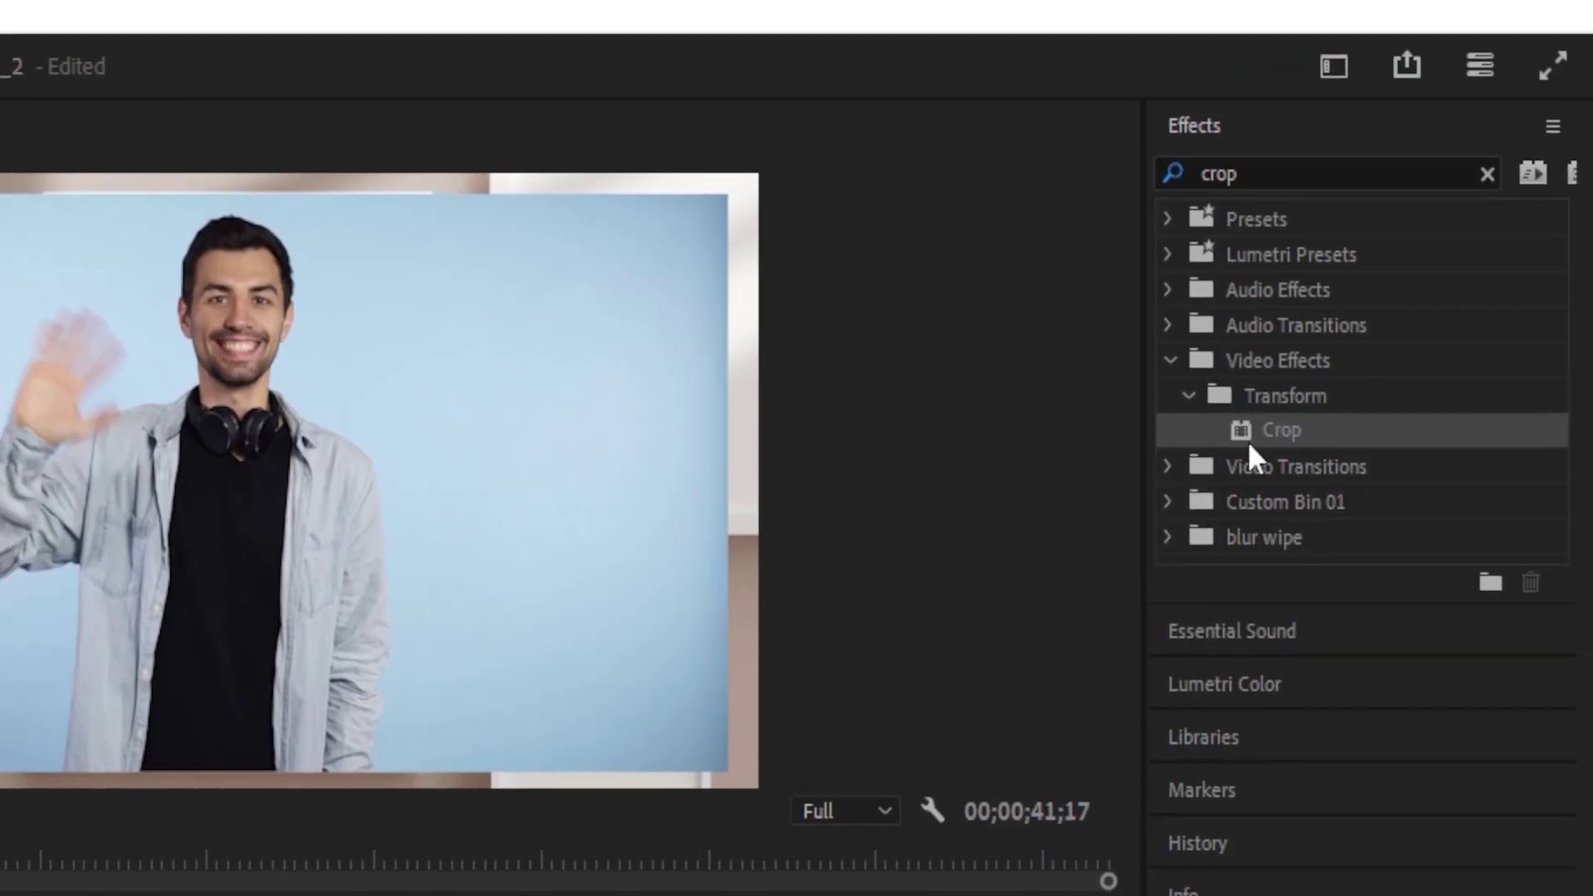
# Step: Apply the Crop video effect to the man clip
pyautogui.moveTo(1248, 455); pyautogui.dragTo(1106, 473)
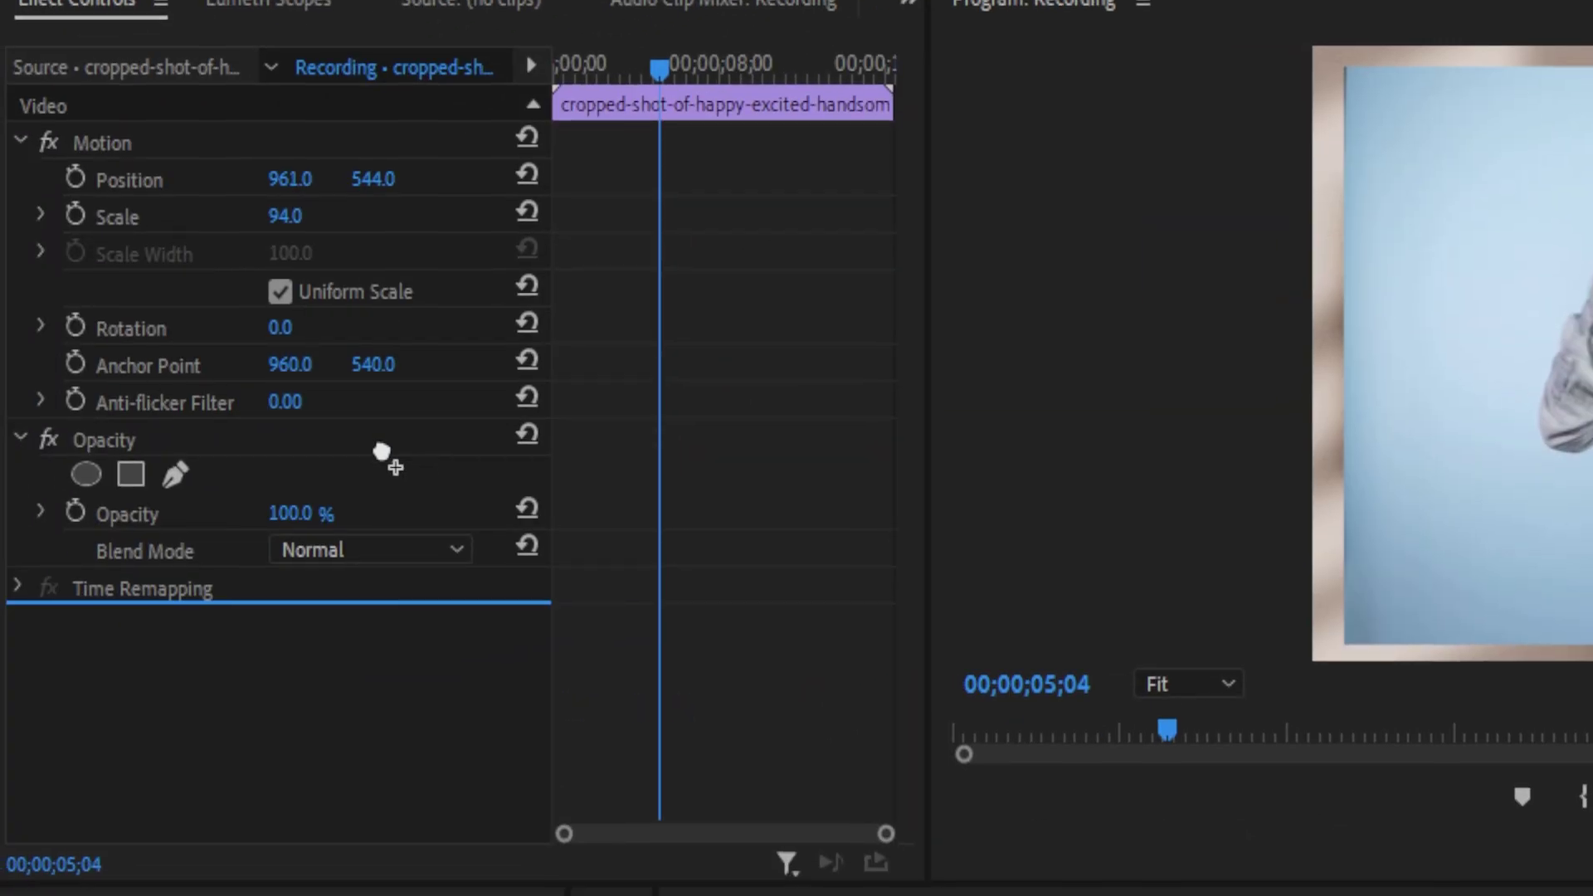
pyautogui.moveTo(384, 455); pyautogui.dragTo(801, 452)
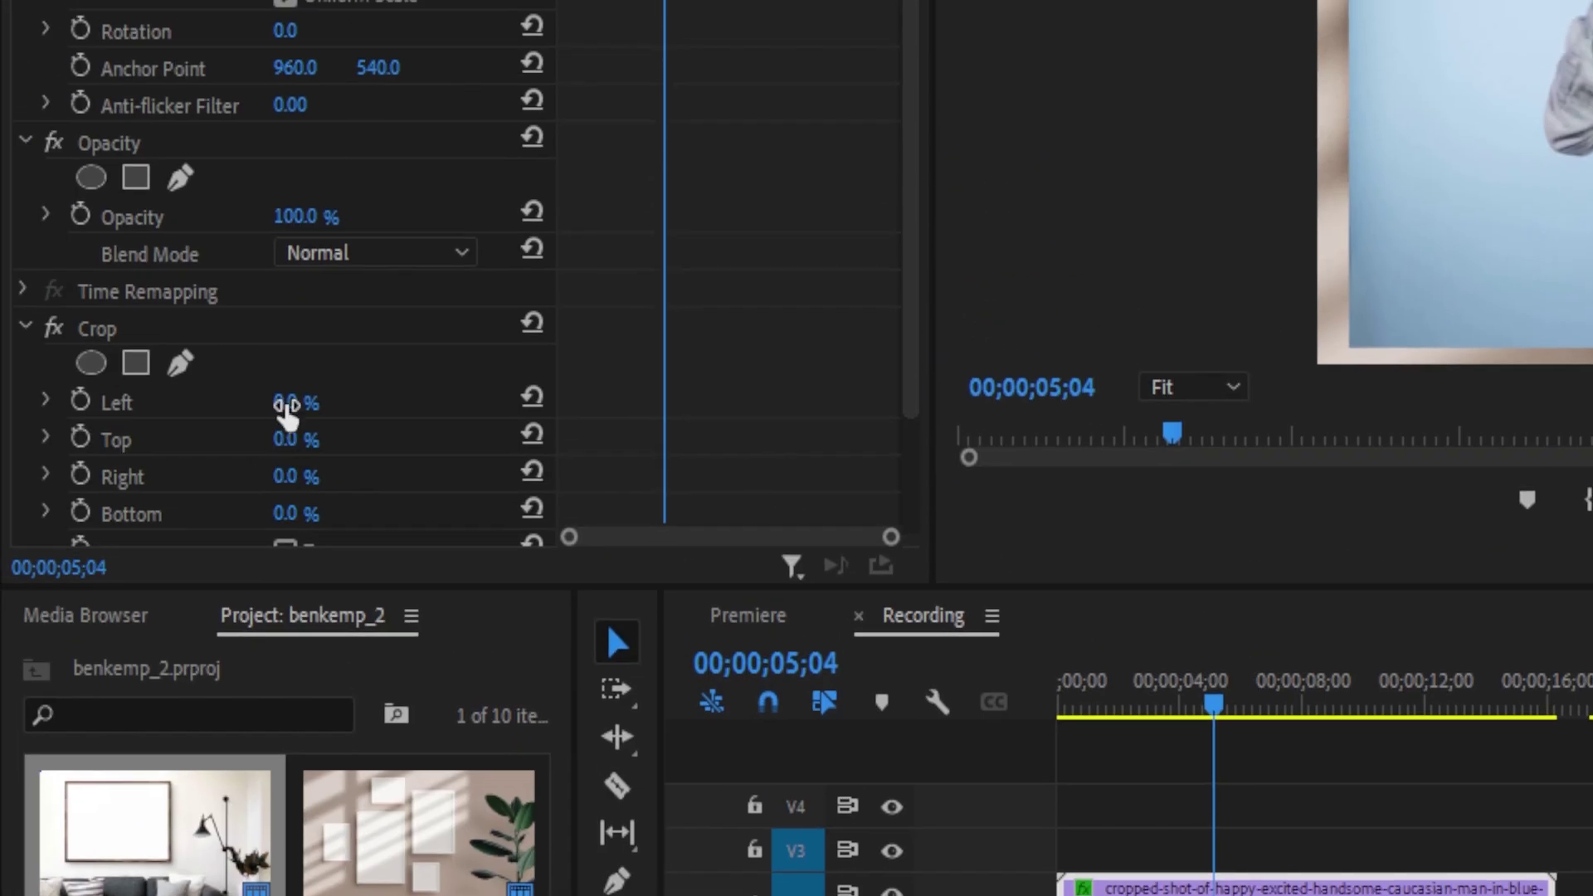
# Step: Crop the man clip by 29% on its left side and 31% on its right side
pyautogui.moveTo(286, 408); pyautogui.dragTo(313, 408)
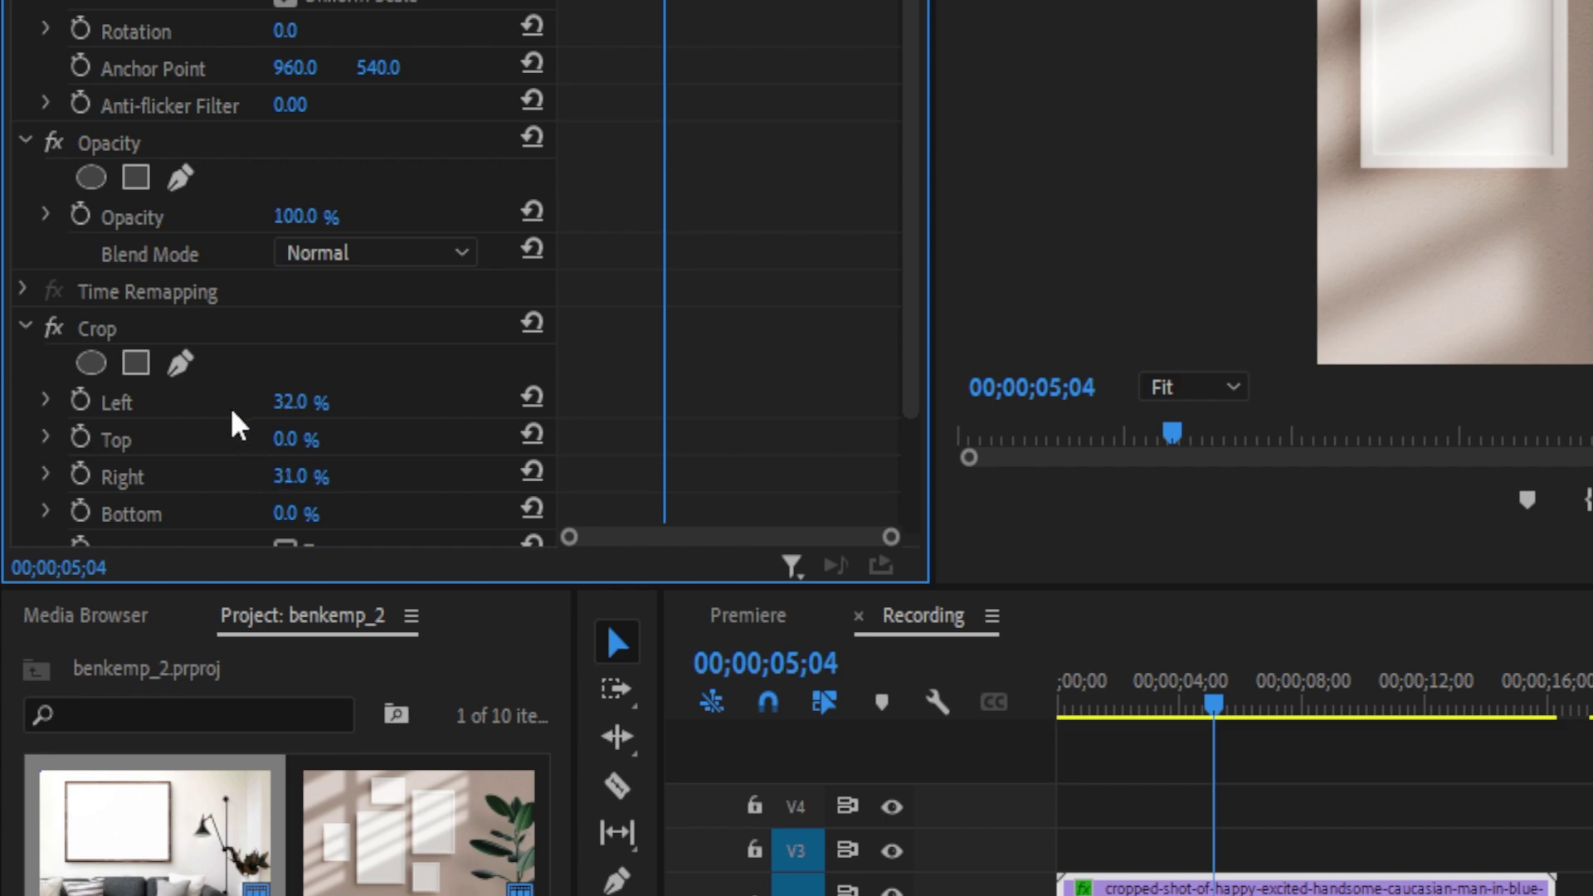
pyautogui.click(330, 399)
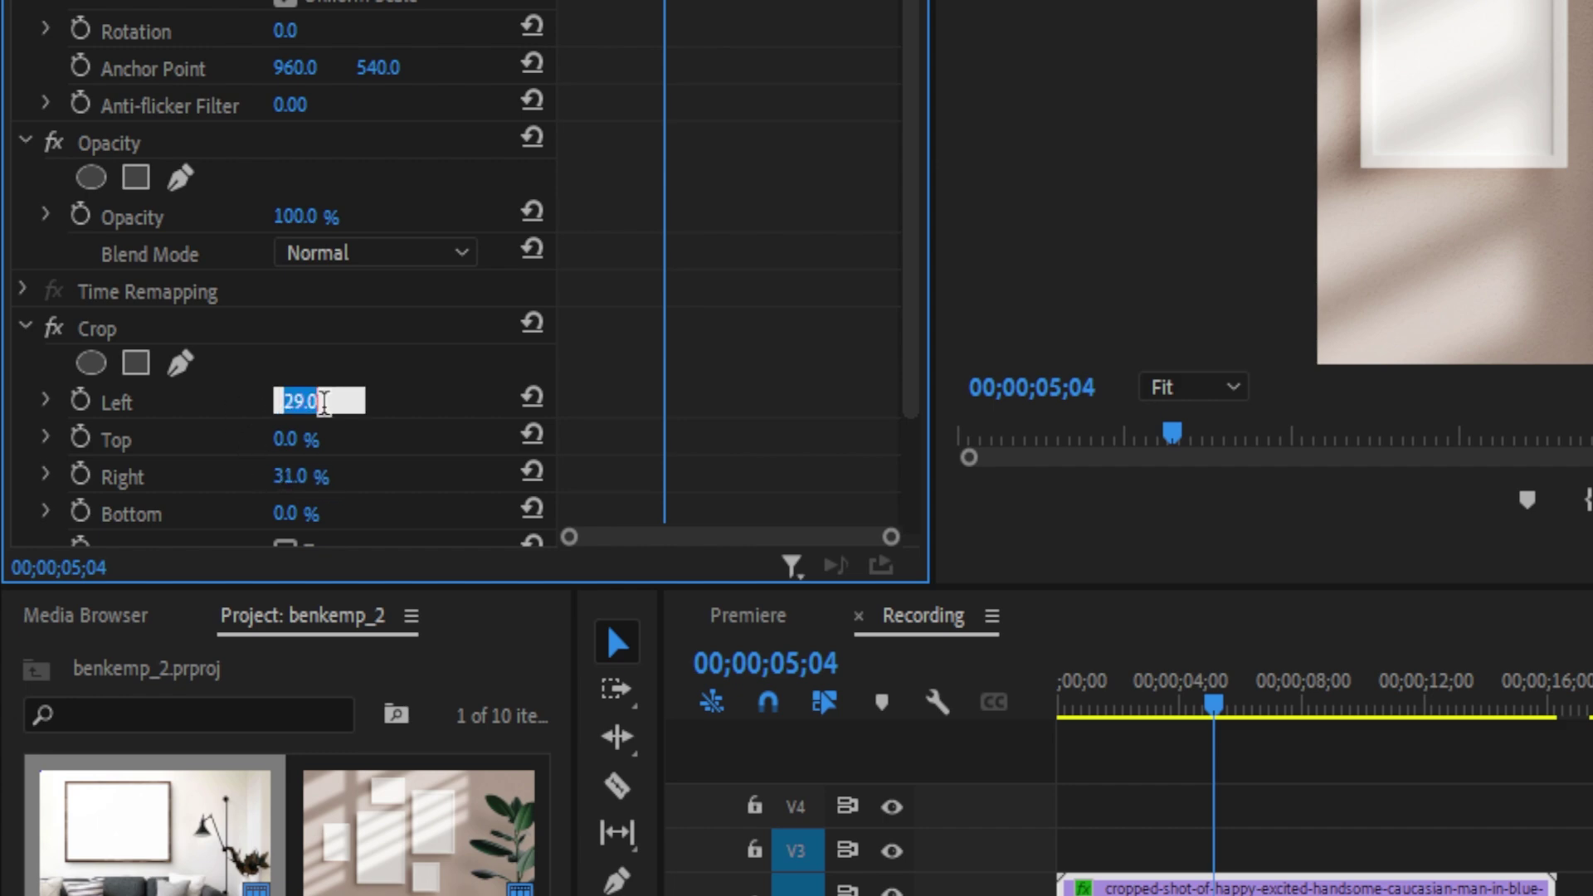
pyautogui.click(1187, 523)
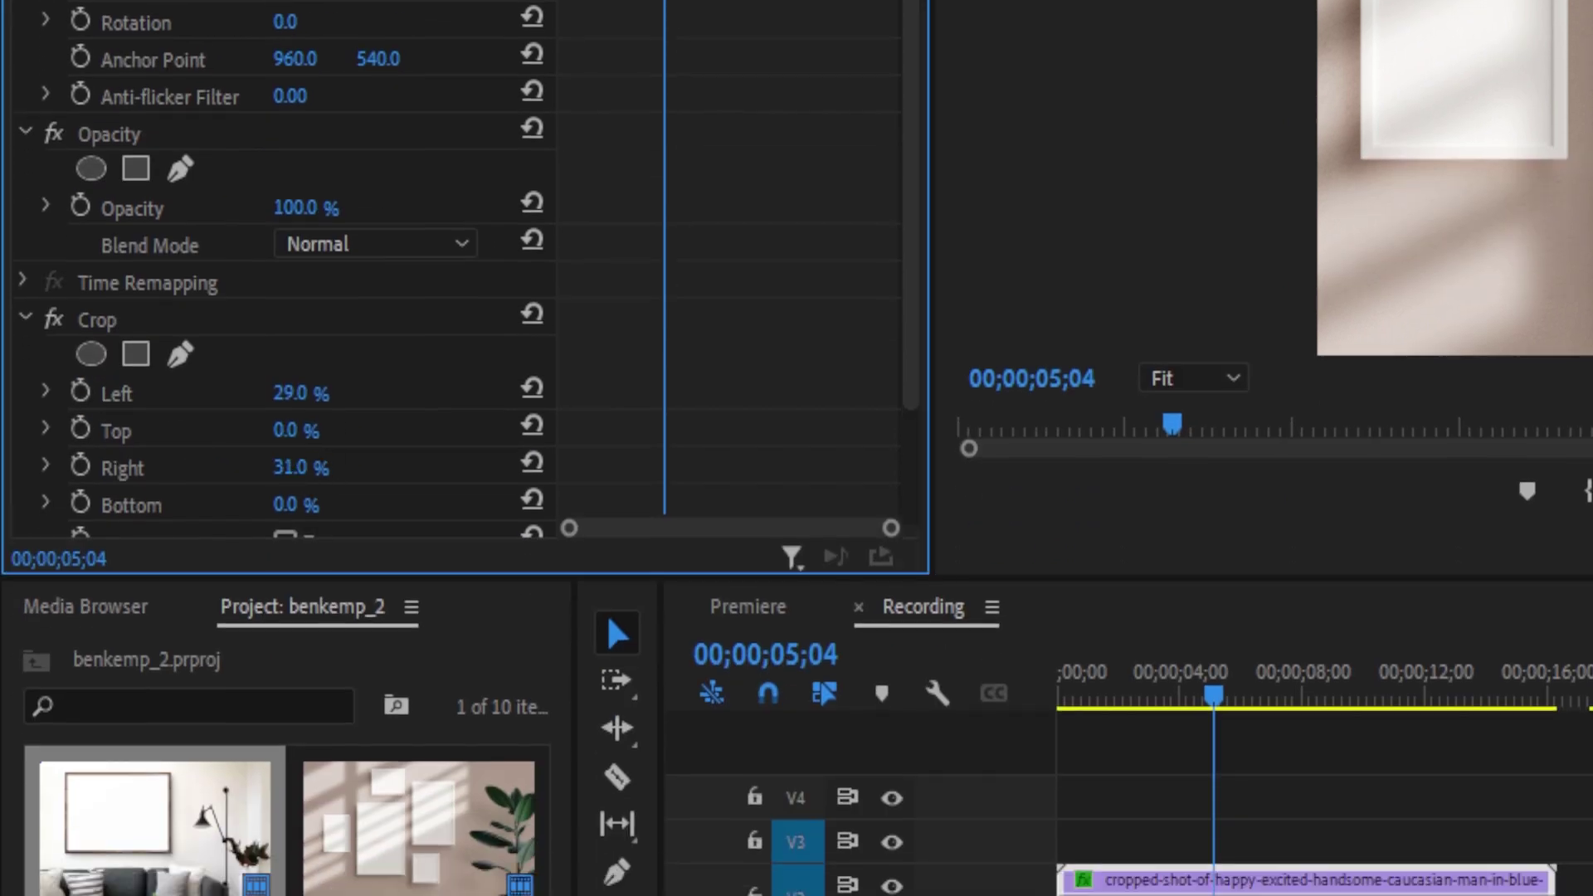
# Step: Select the man clip's Motion and nudge its position until the cropped video sits evenly inside the large central frame
pyautogui.click(246, 756)
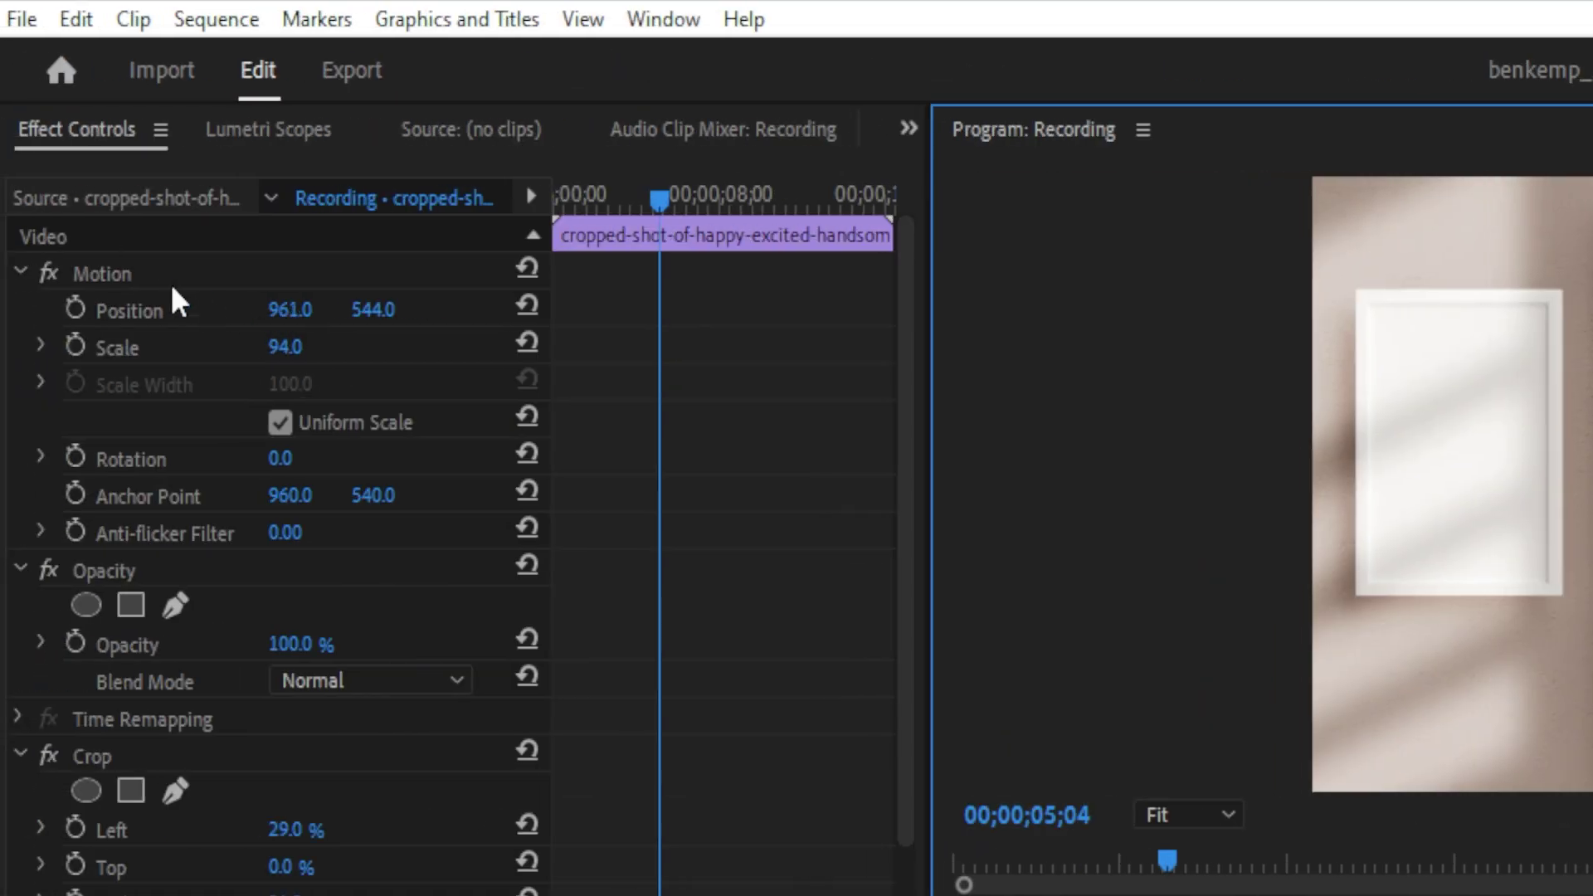
pyautogui.click(157, 281)
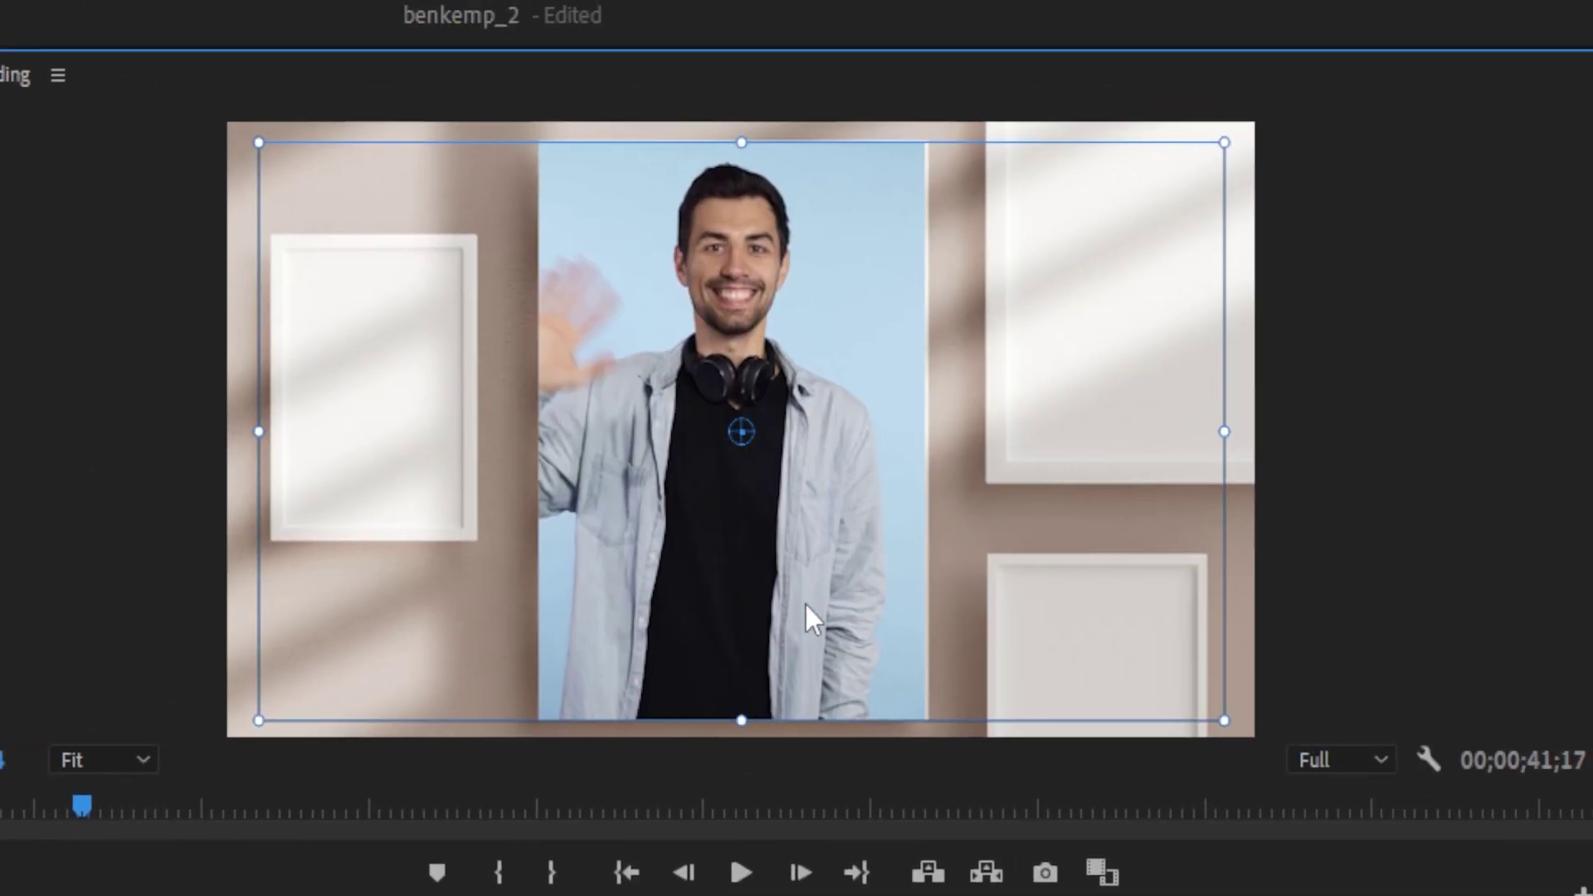
pyautogui.hotkey('shift', 'Up')
pyautogui.hotkey('shift', 'Up')
pyautogui.hotkey('shift', 'Down')
pyautogui.hotkey('shift', 'Down')
pyautogui.hotkey('shift', 'Down')
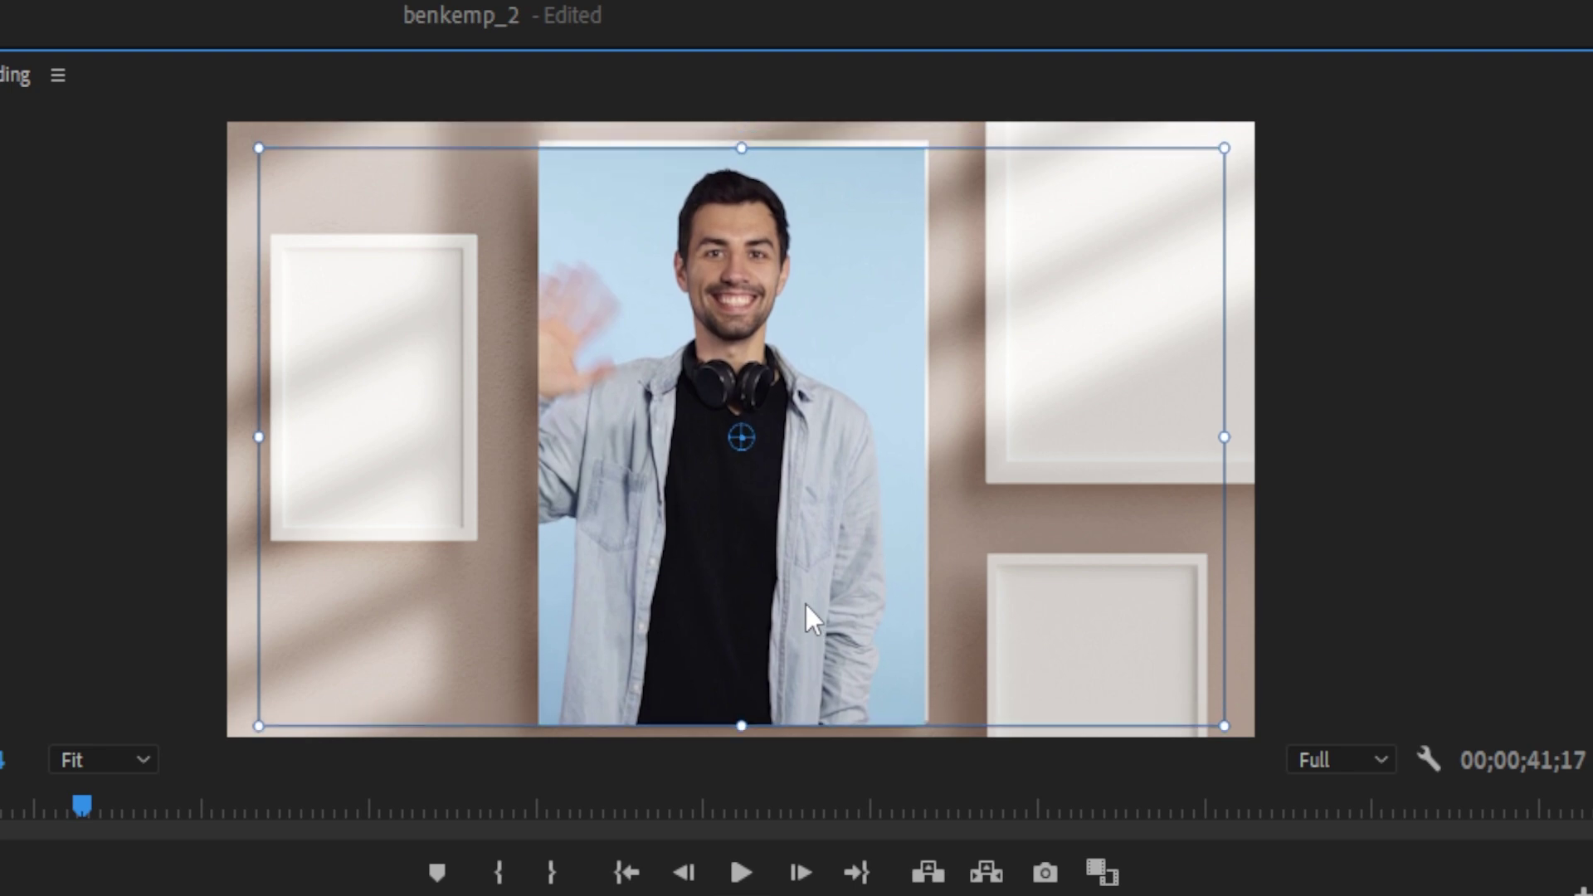
pyautogui.press('Up')
pyautogui.press('Up')
pyautogui.press('Up')
pyautogui.press('Up')
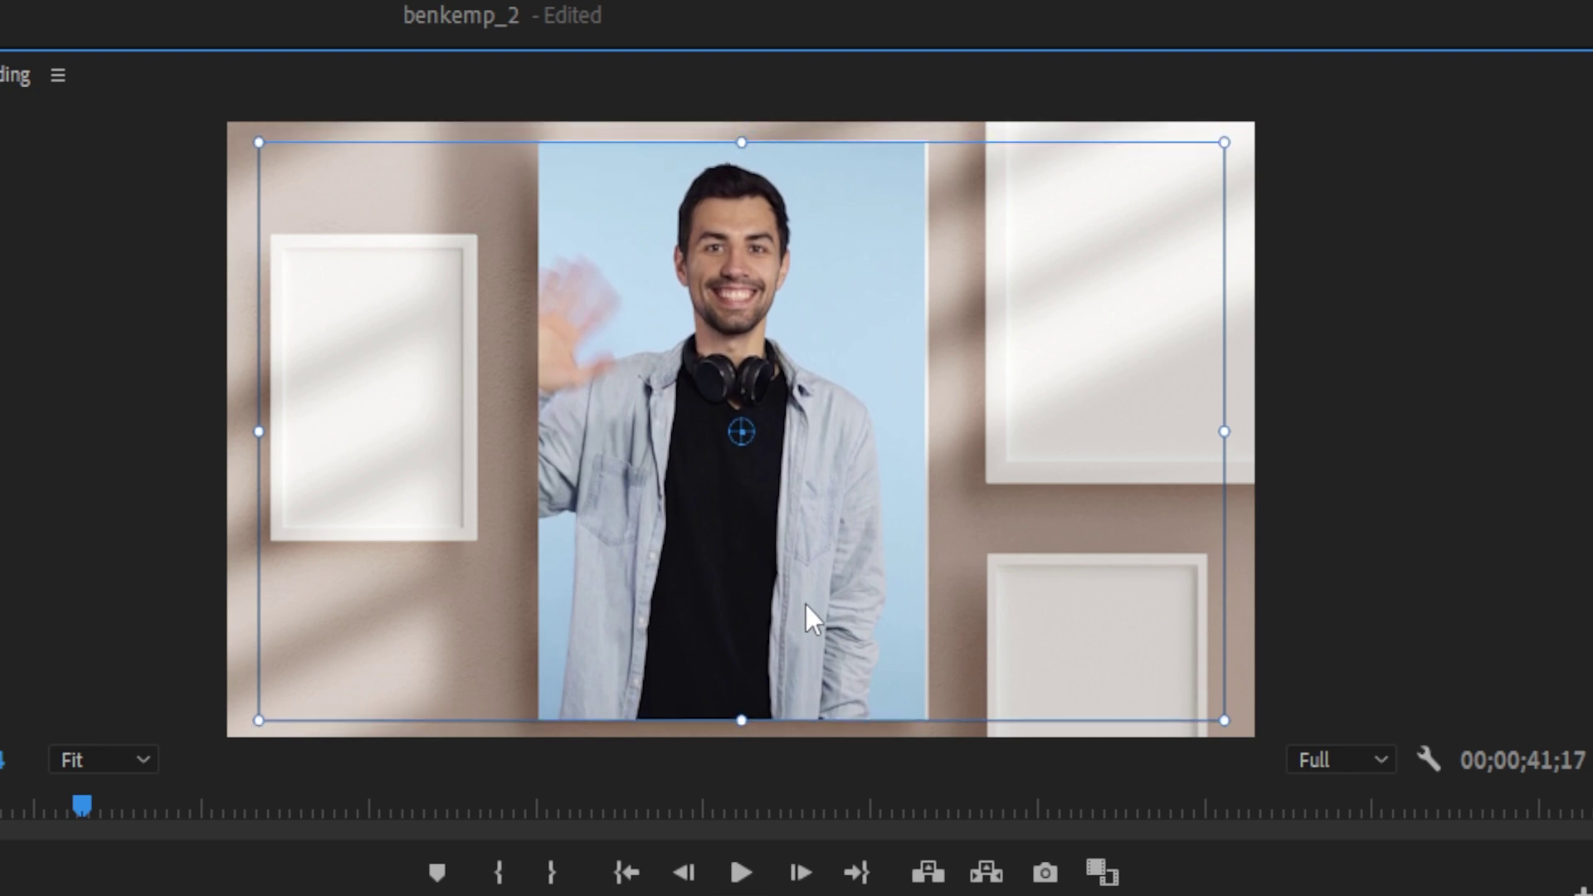
pyautogui.press('Right')
pyautogui.press('Right')
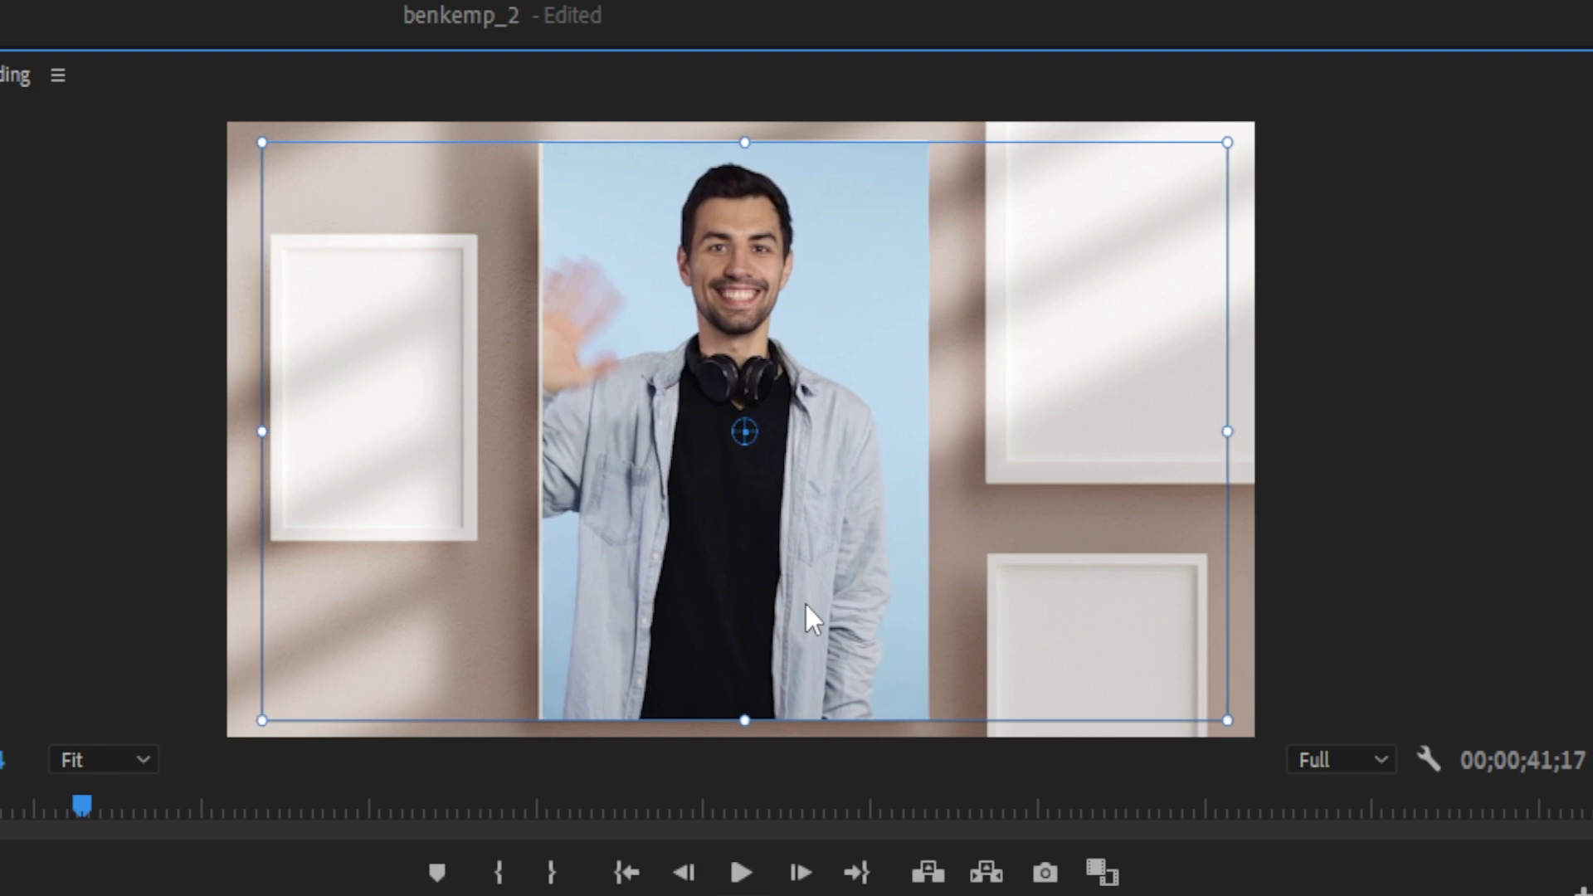
pyautogui.press('Left')
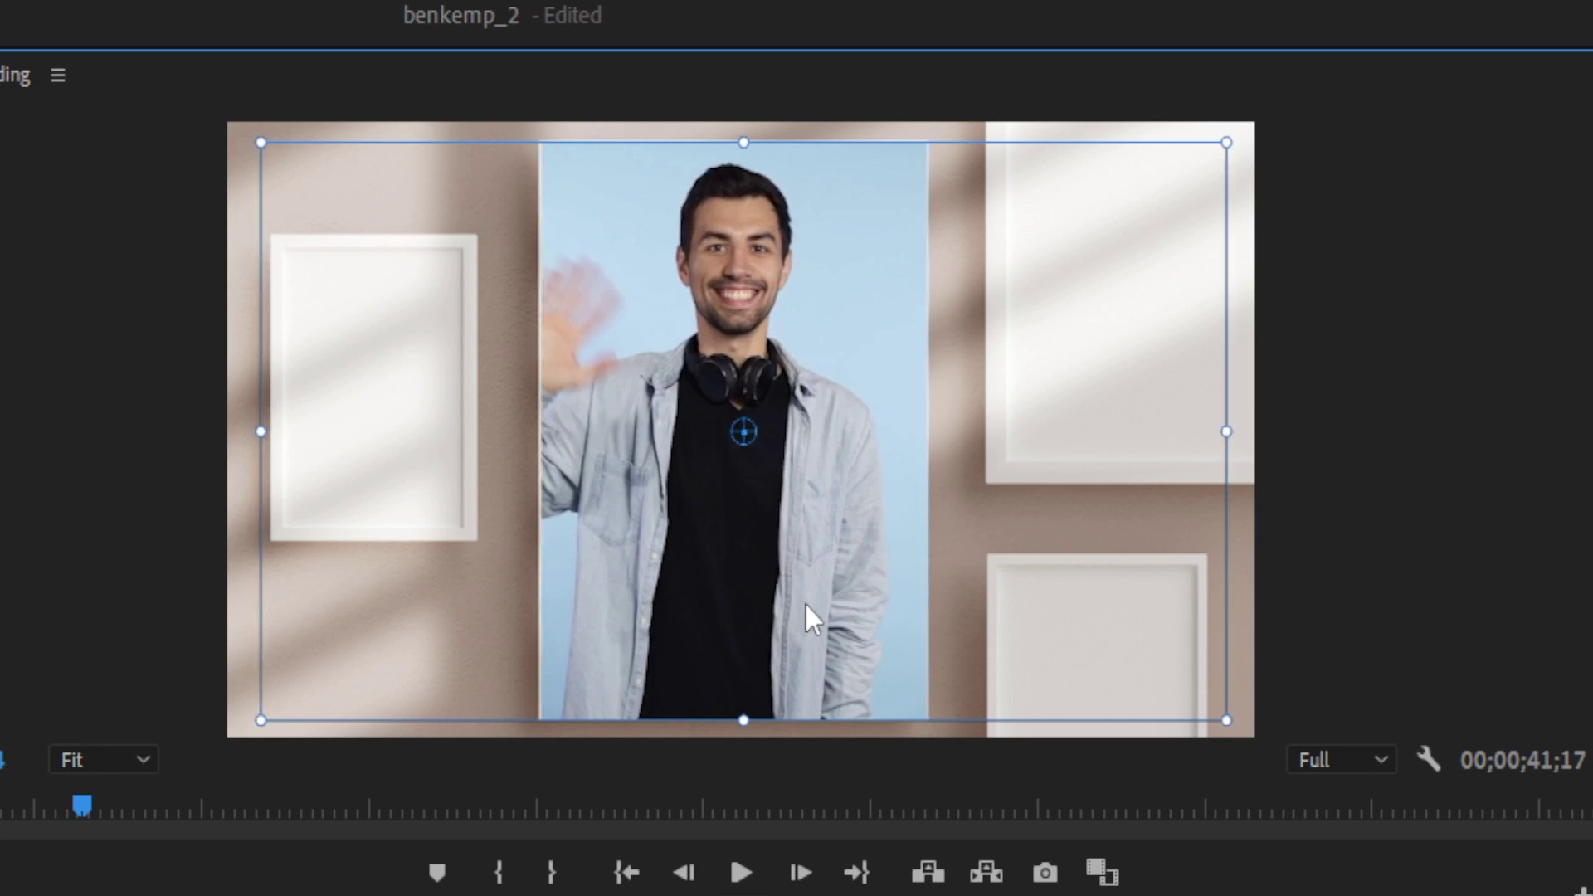
pyautogui.click(1345, 453)
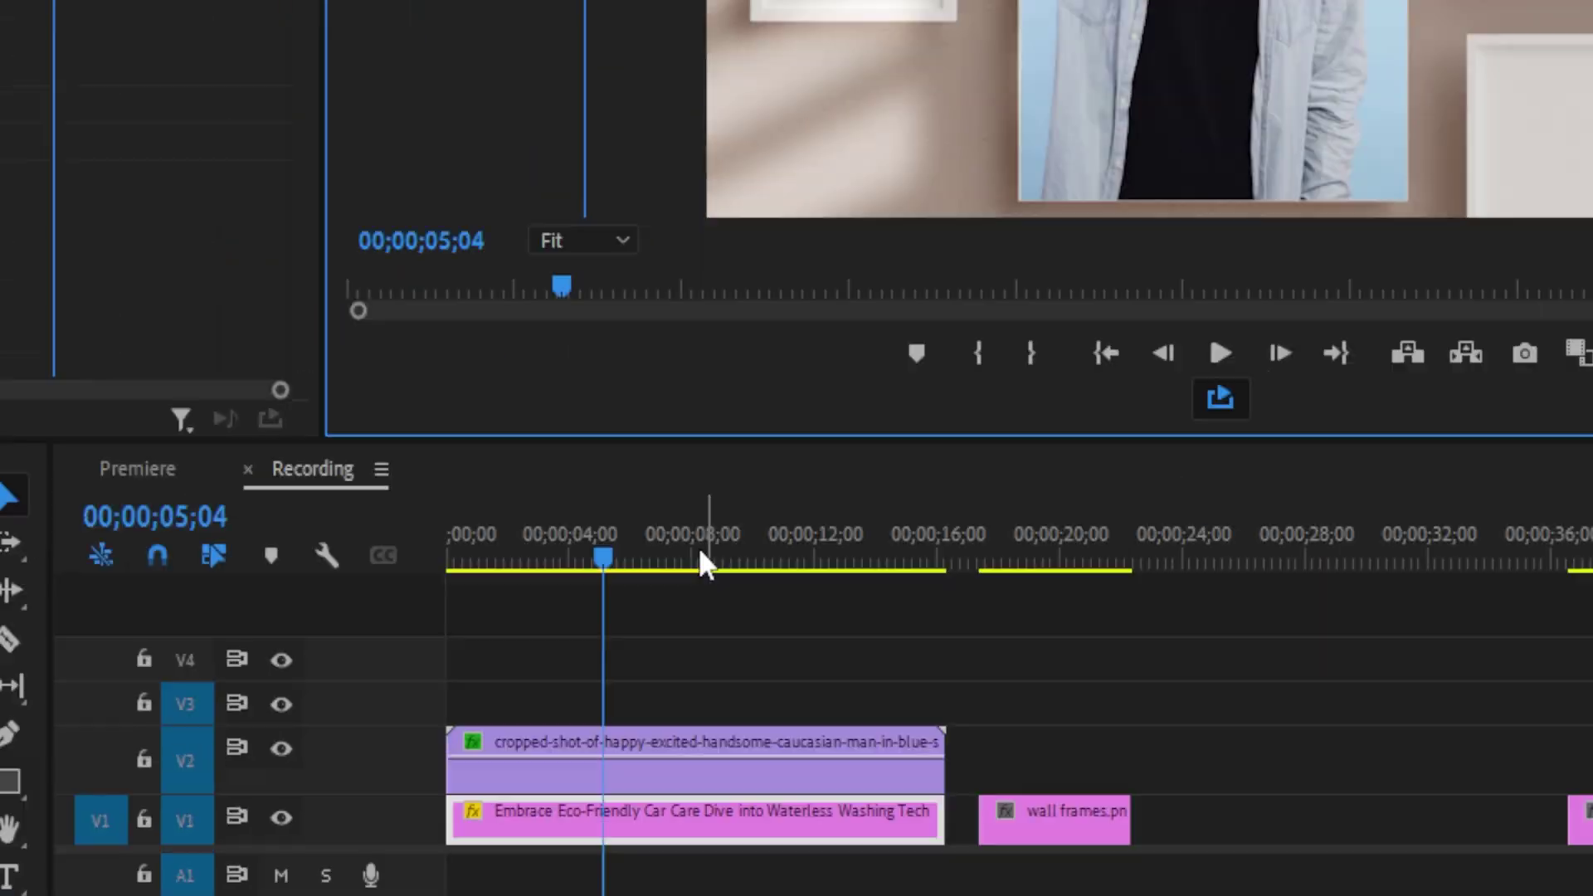
# Step: Play back the framed man composite from 00;00;02;15 to check the fit
pyautogui.moveTo(786, 435); pyautogui.dragTo(705, 483)
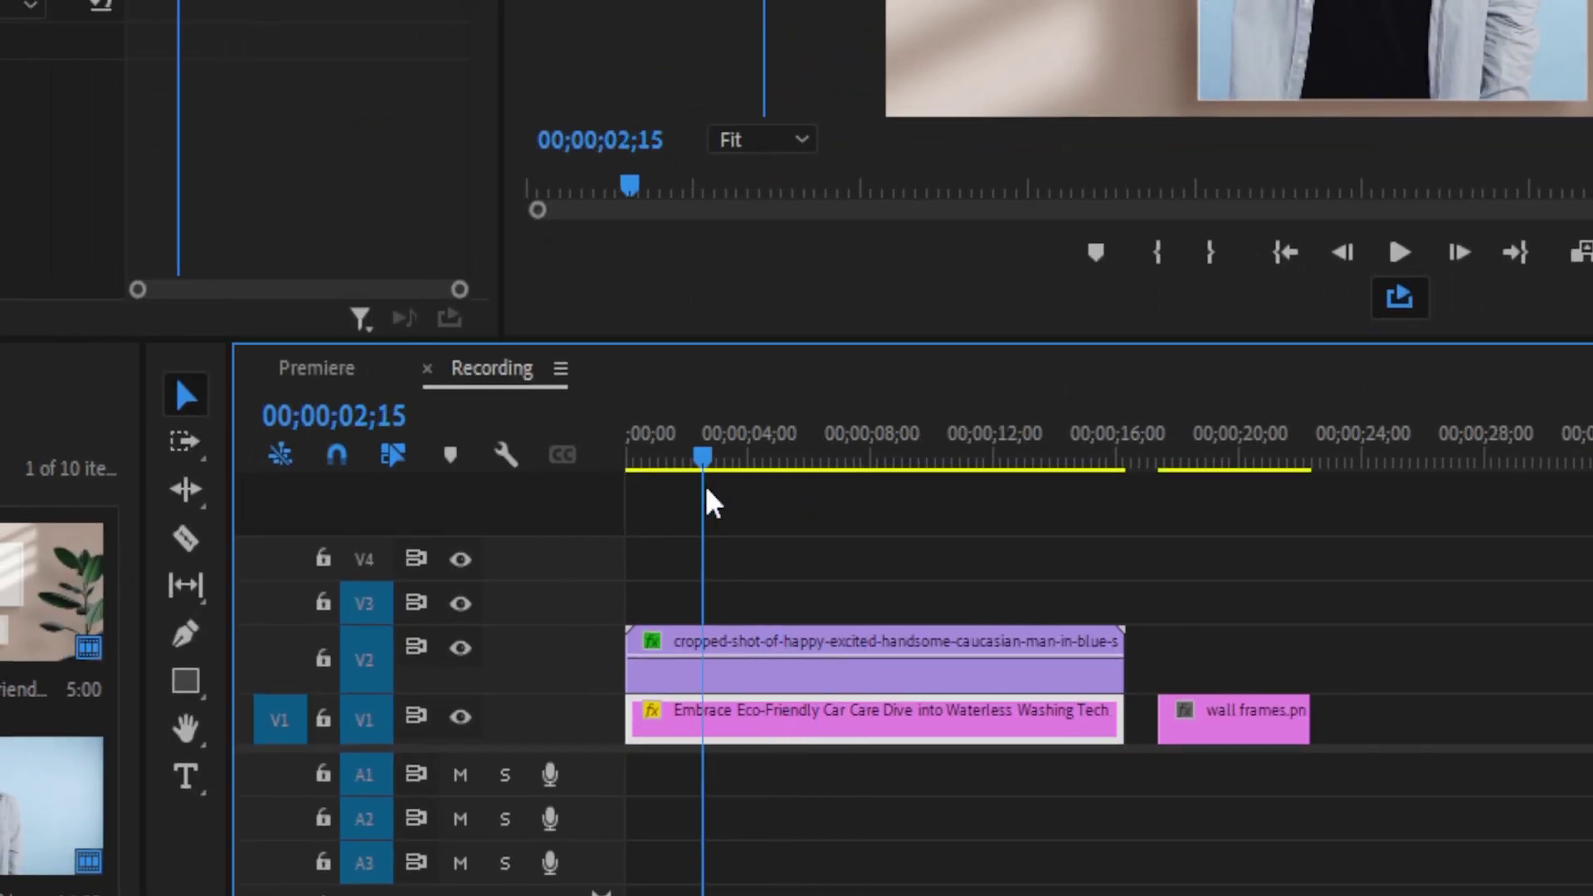
pyautogui.press('space')
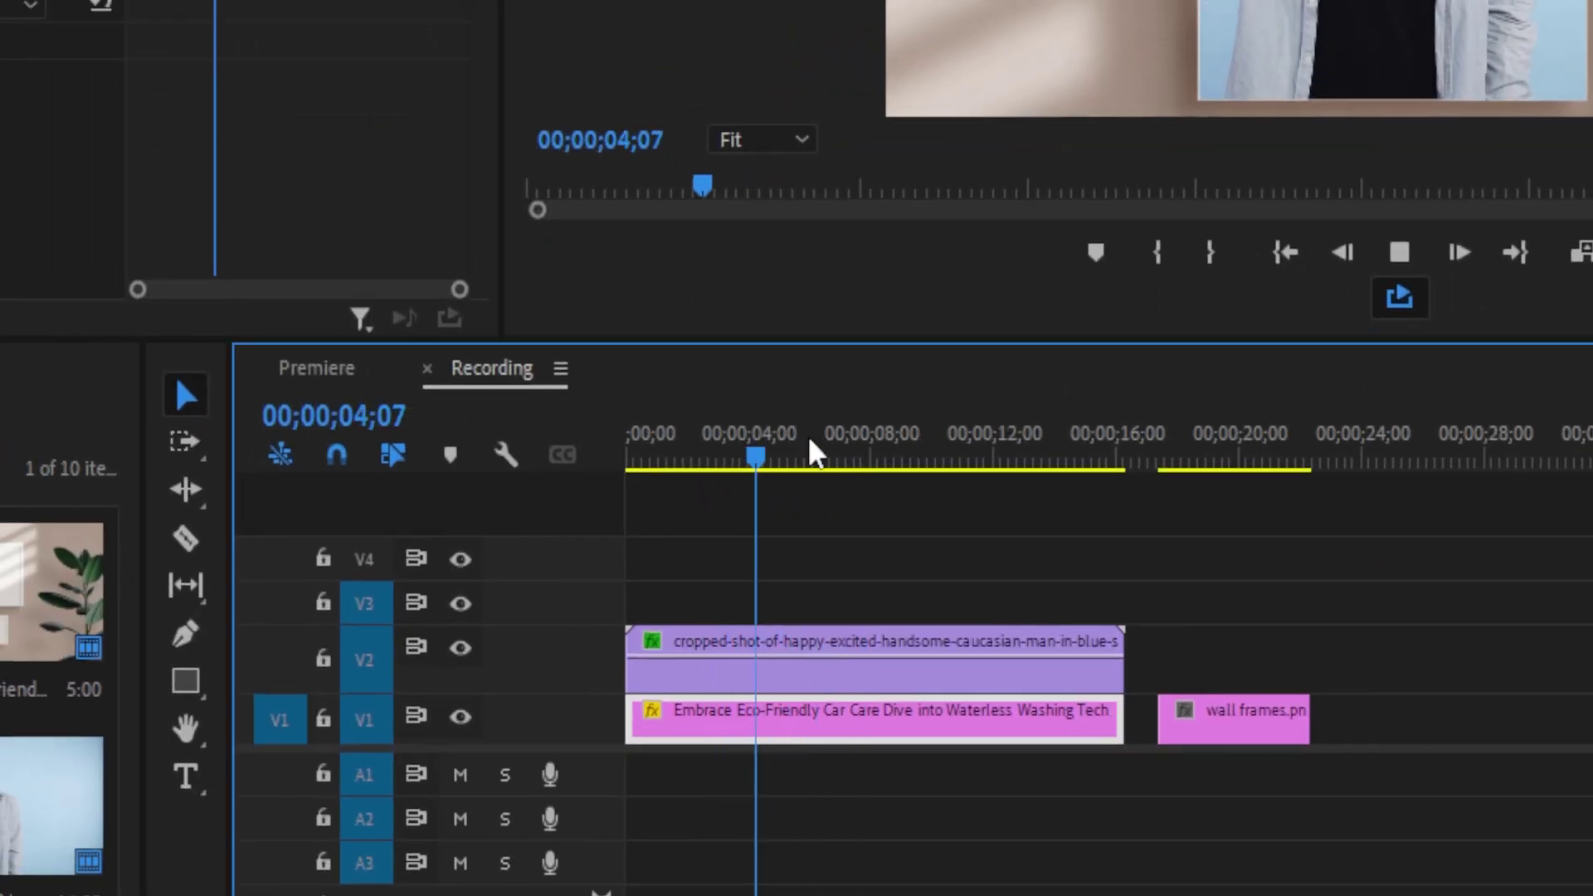
pyautogui.press('space')
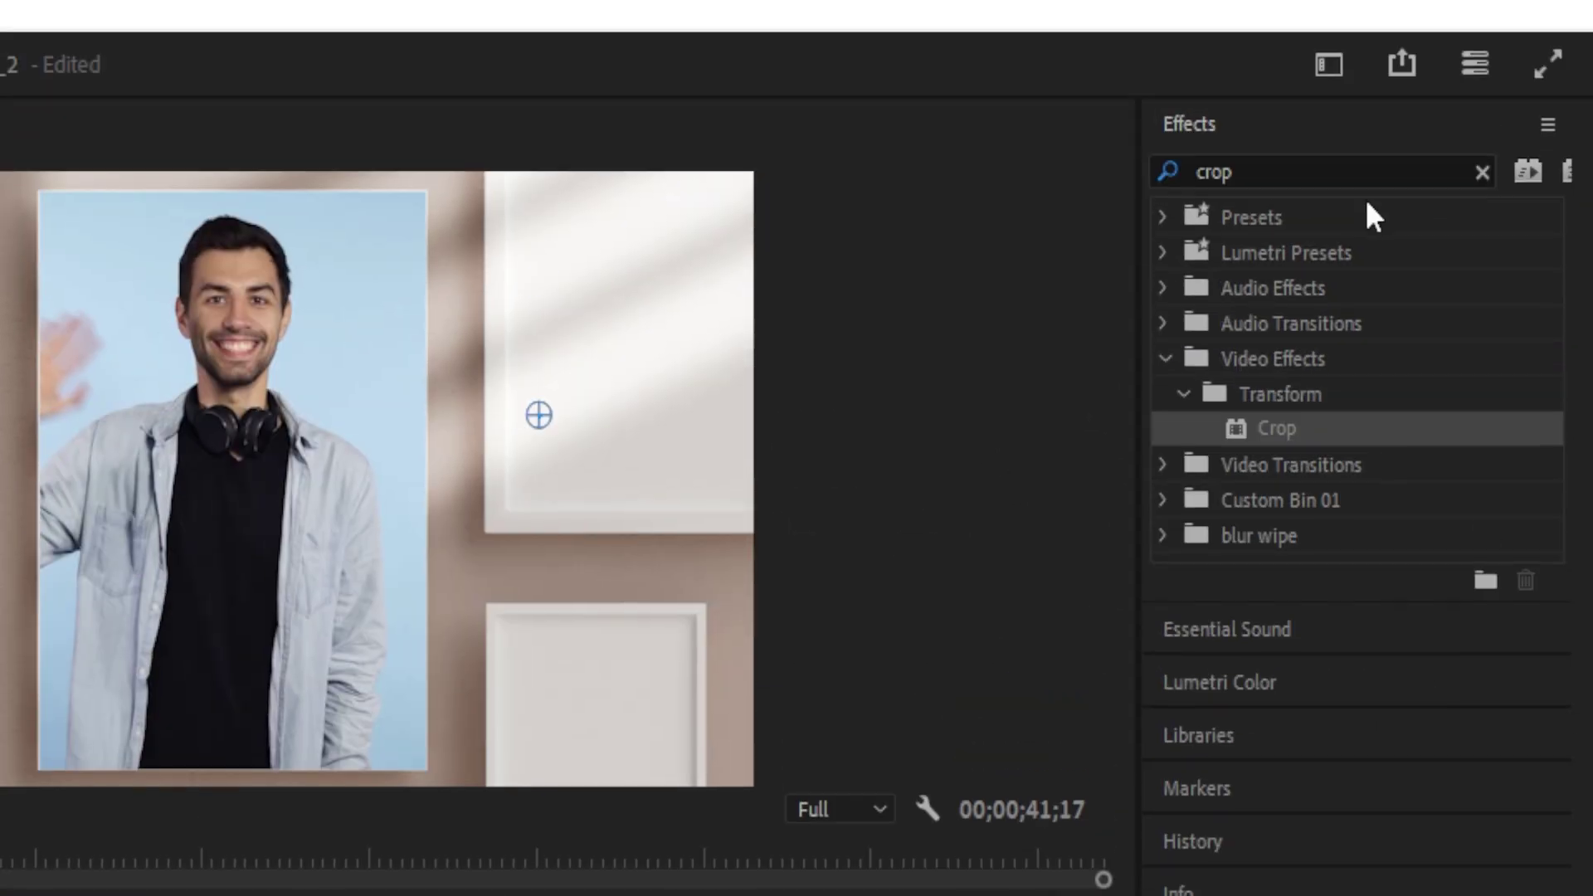
pyautogui.moveTo(1328, 162); pyautogui.dragTo(1191, 190)
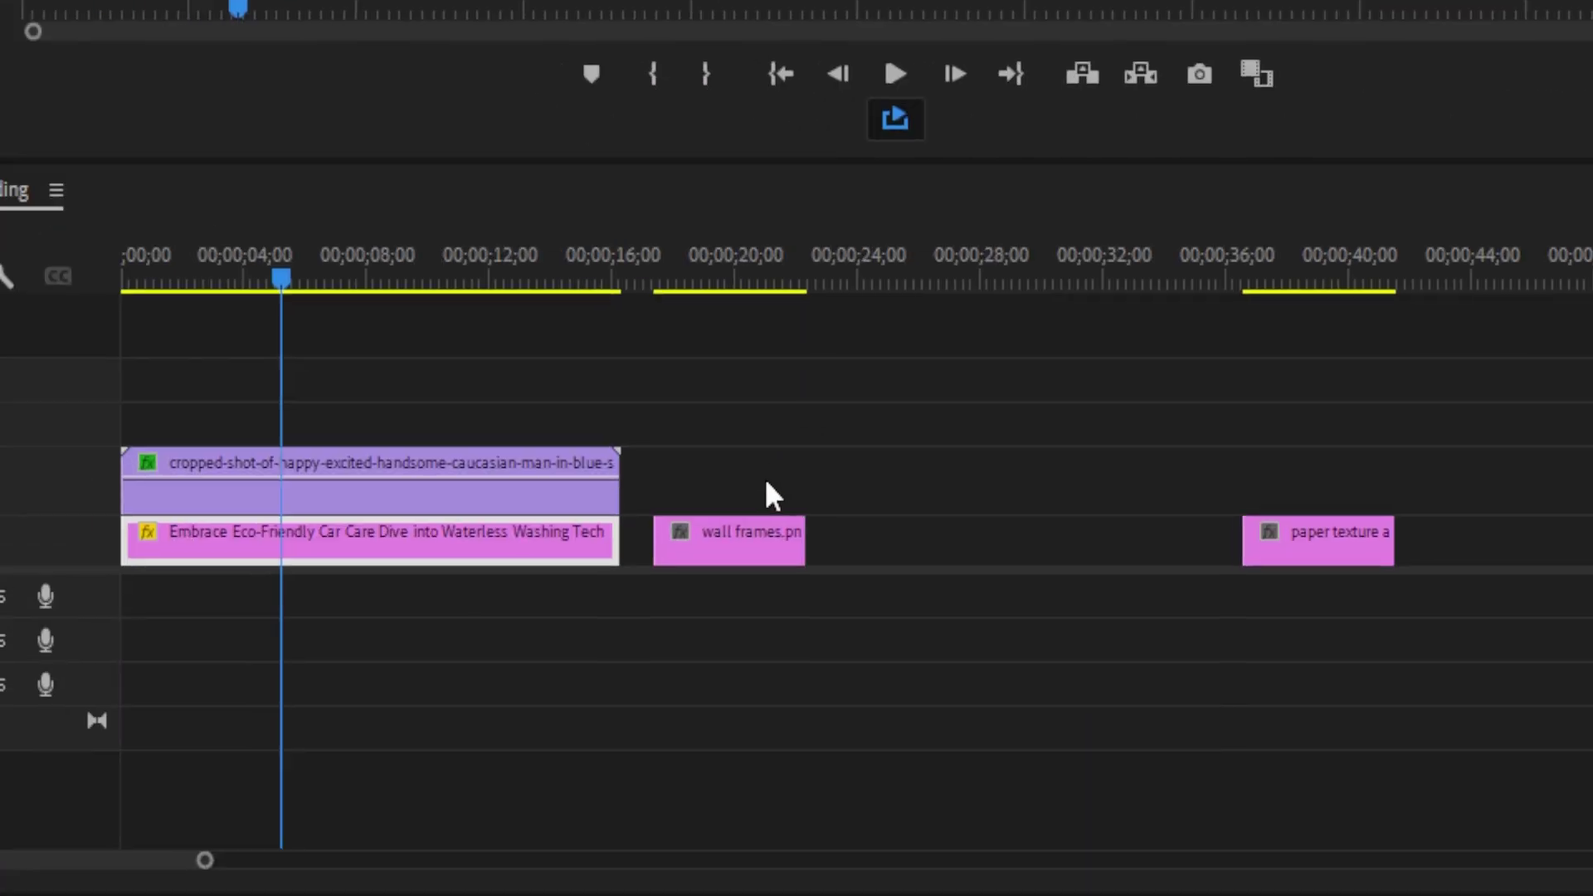
# Step: Place the man clip on V2 above wall frames.png and extend wall frames.png to match the man clip's length
pyautogui.click(729, 533)
pyautogui.click(686, 254)
pyautogui.moveTo(752, 223); pyautogui.dragTo(755, 223)
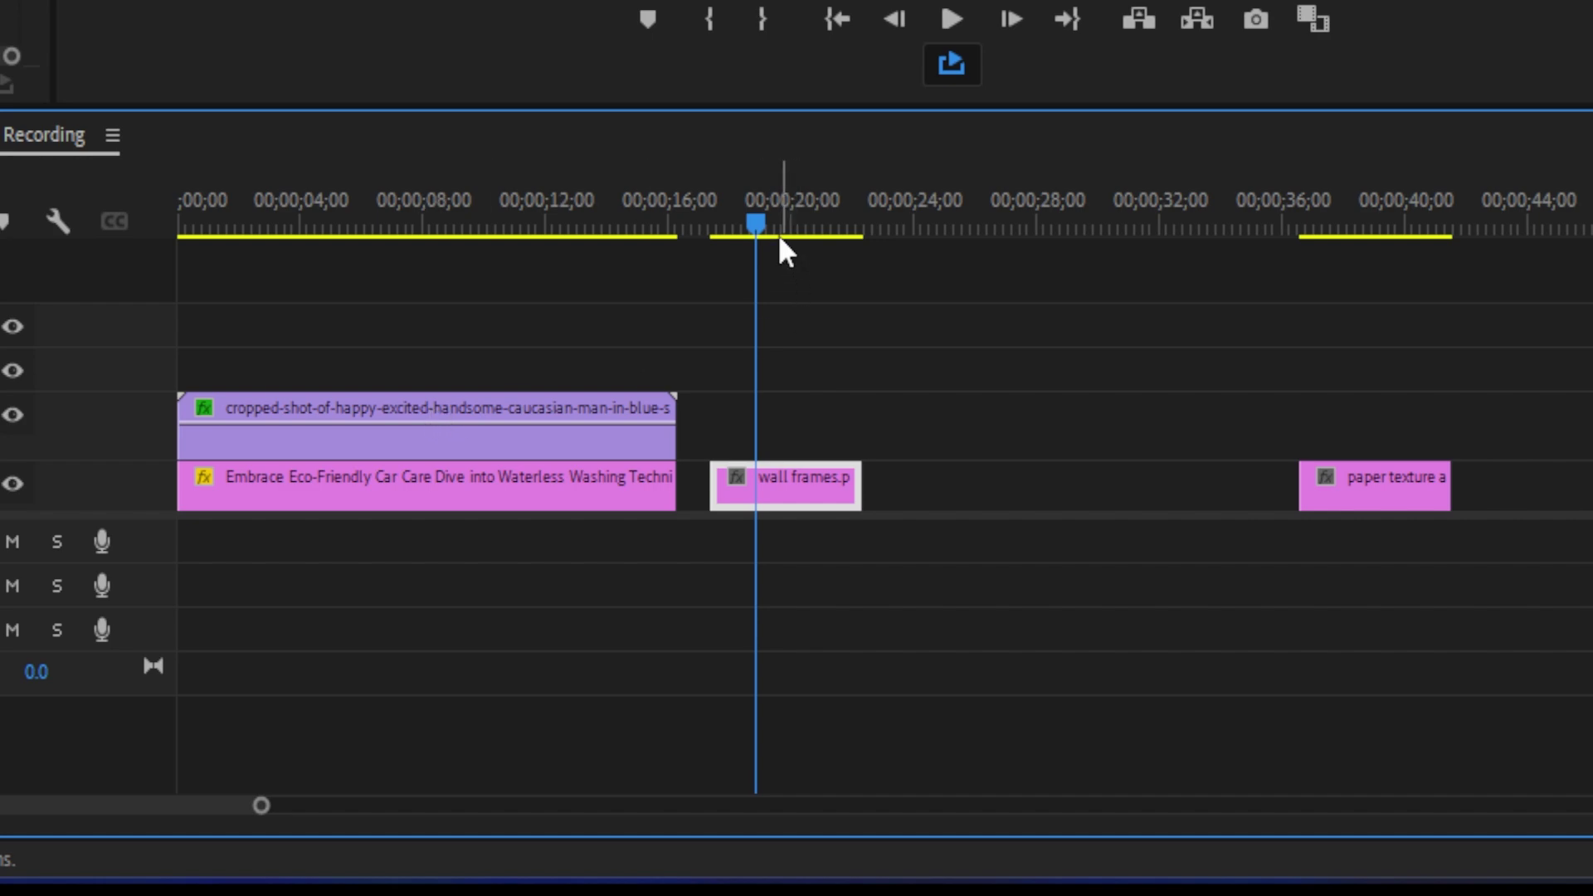
pyautogui.moveTo(773, 226); pyautogui.dragTo(743, 224)
pyautogui.moveTo(423, 643); pyautogui.dragTo(694, 397)
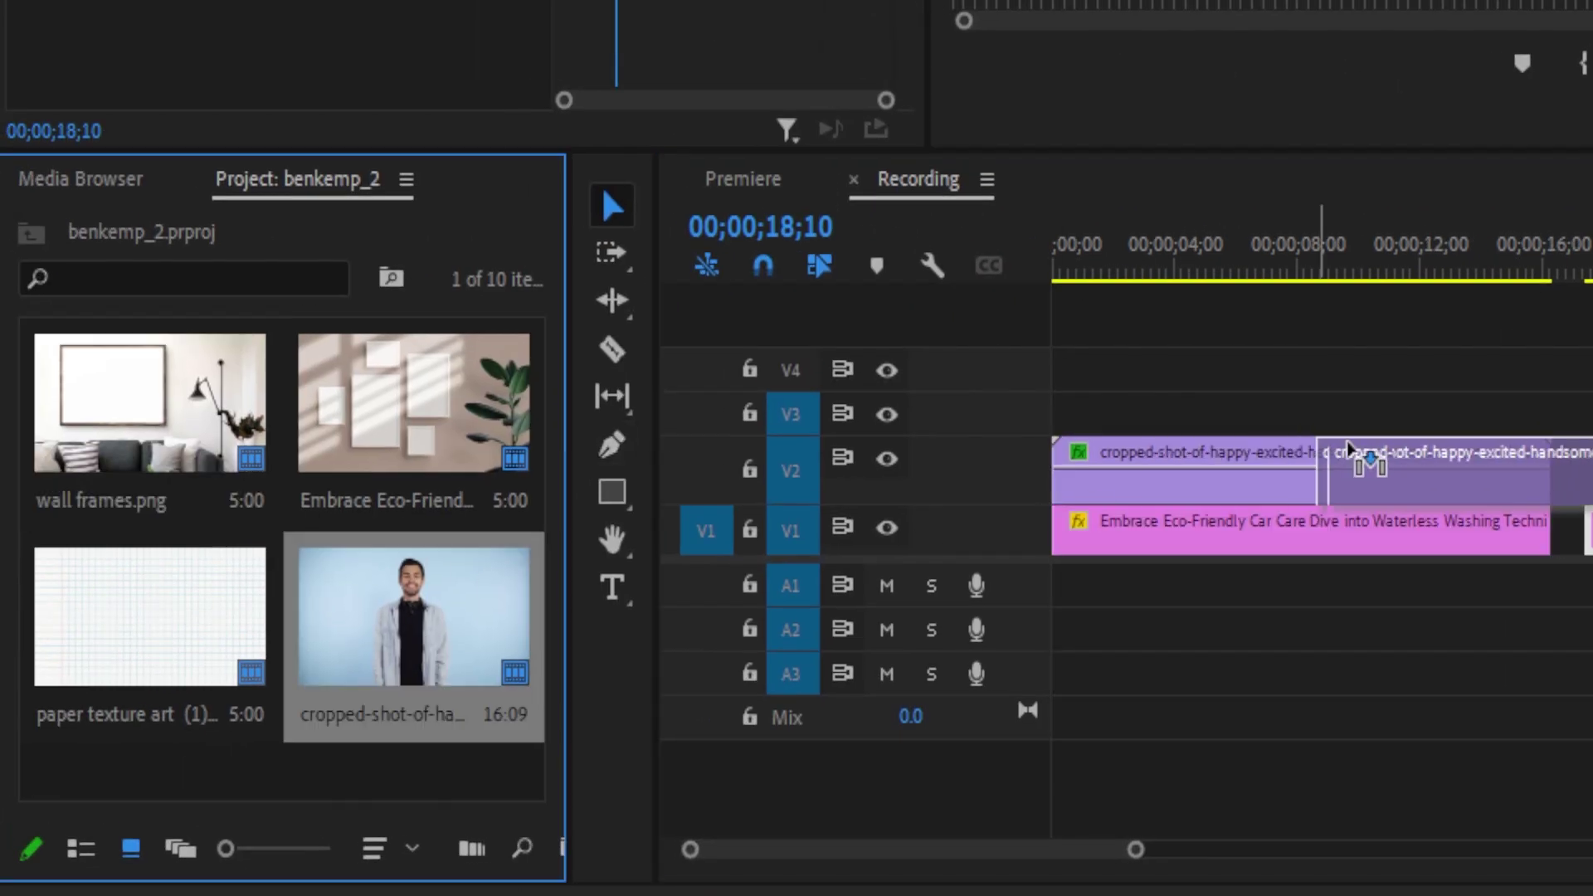
pyautogui.moveTo(819, 448); pyautogui.dragTo(825, 485)
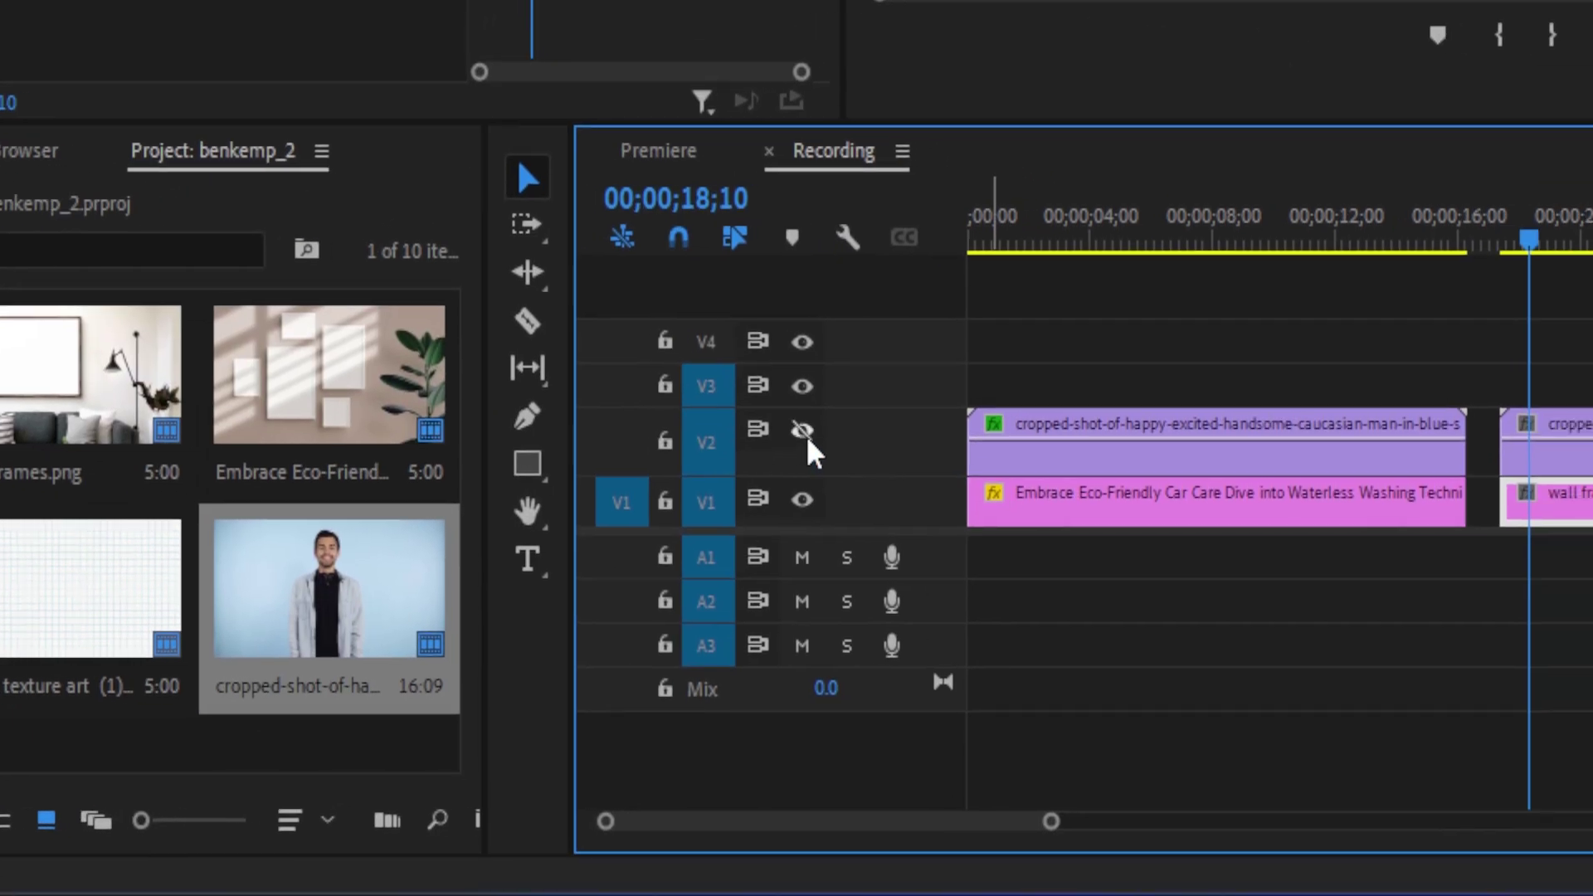
pyautogui.click(877, 451)
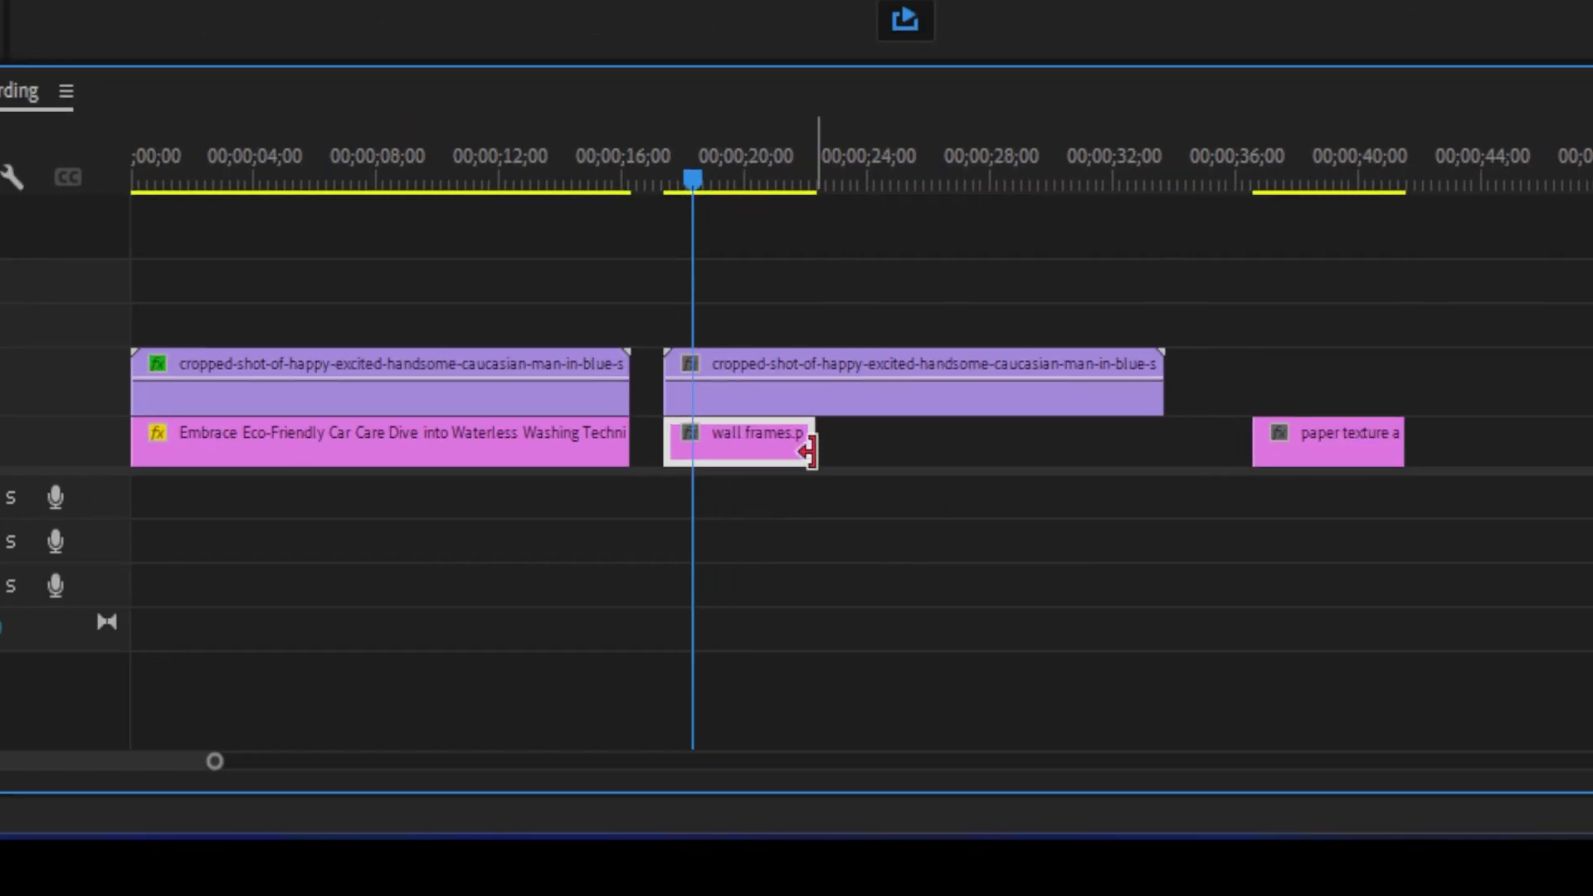
pyautogui.moveTo(812, 448); pyautogui.dragTo(1153, 446)
# Step: Copy the man clip onto V2 above the paper texture clip, aligned with that clip's start
pyautogui.click(1299, 184)
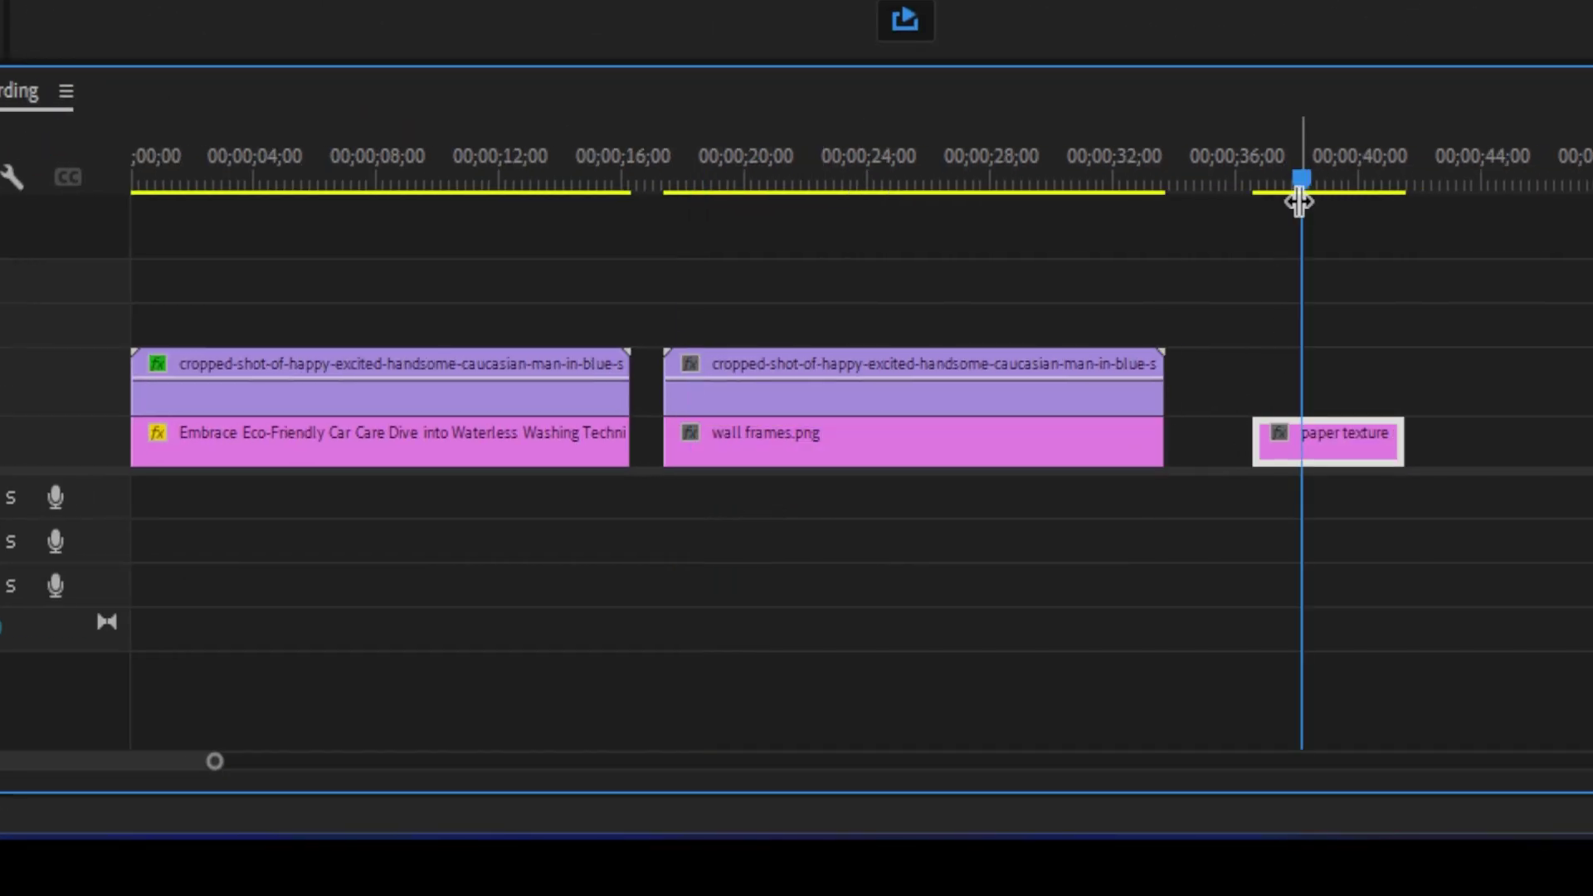
pyautogui.moveTo(739, 406); pyautogui.dragTo(1328, 406)
pyautogui.click(1309, 401)
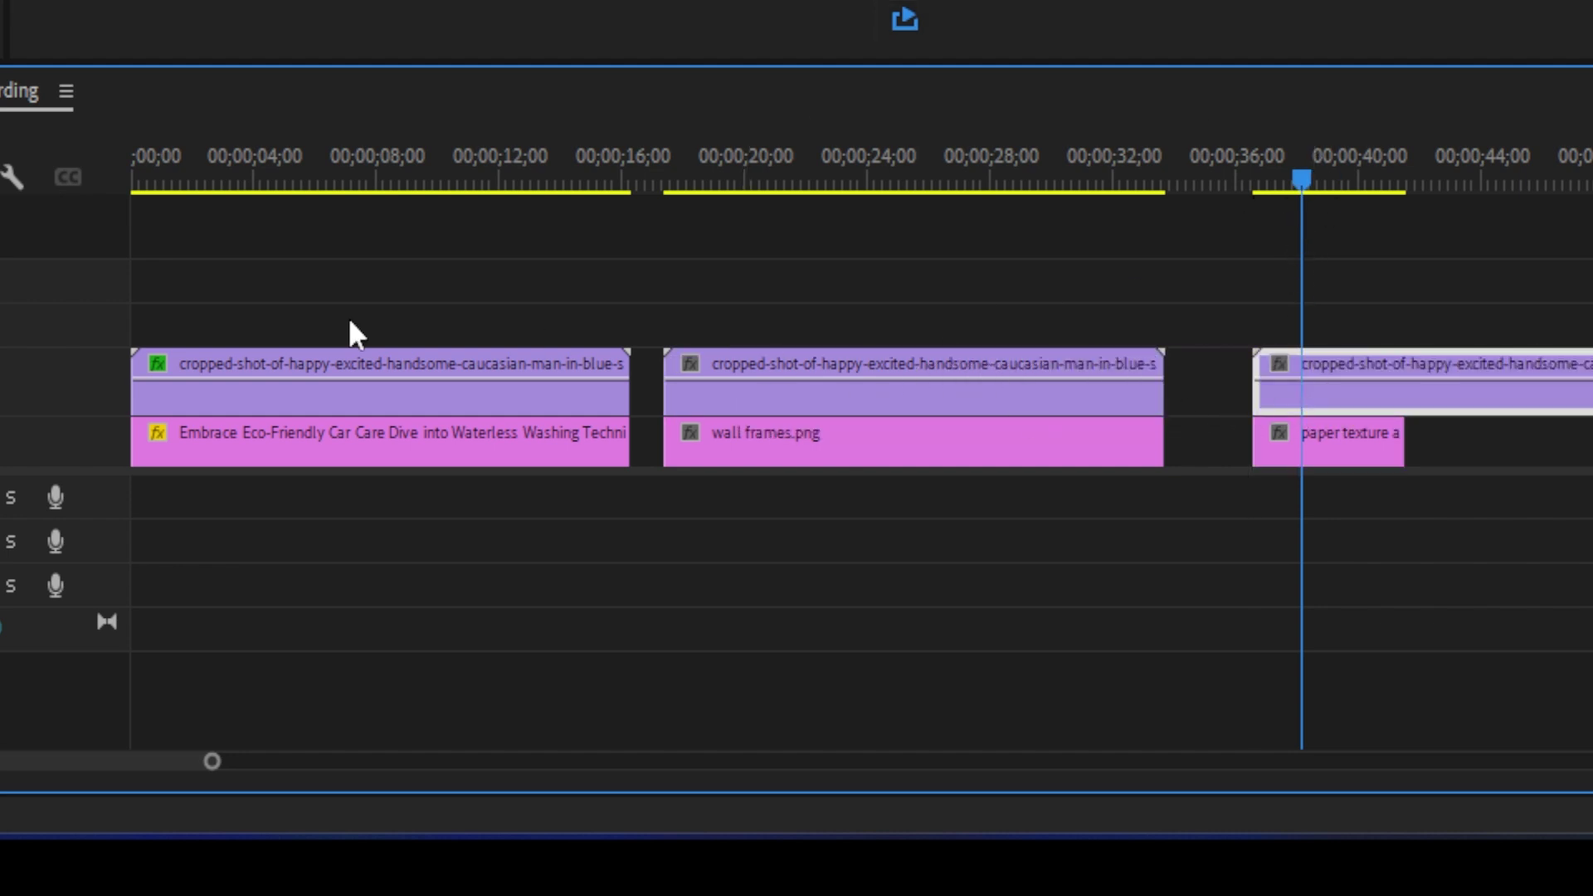
pyautogui.click(863, 472)
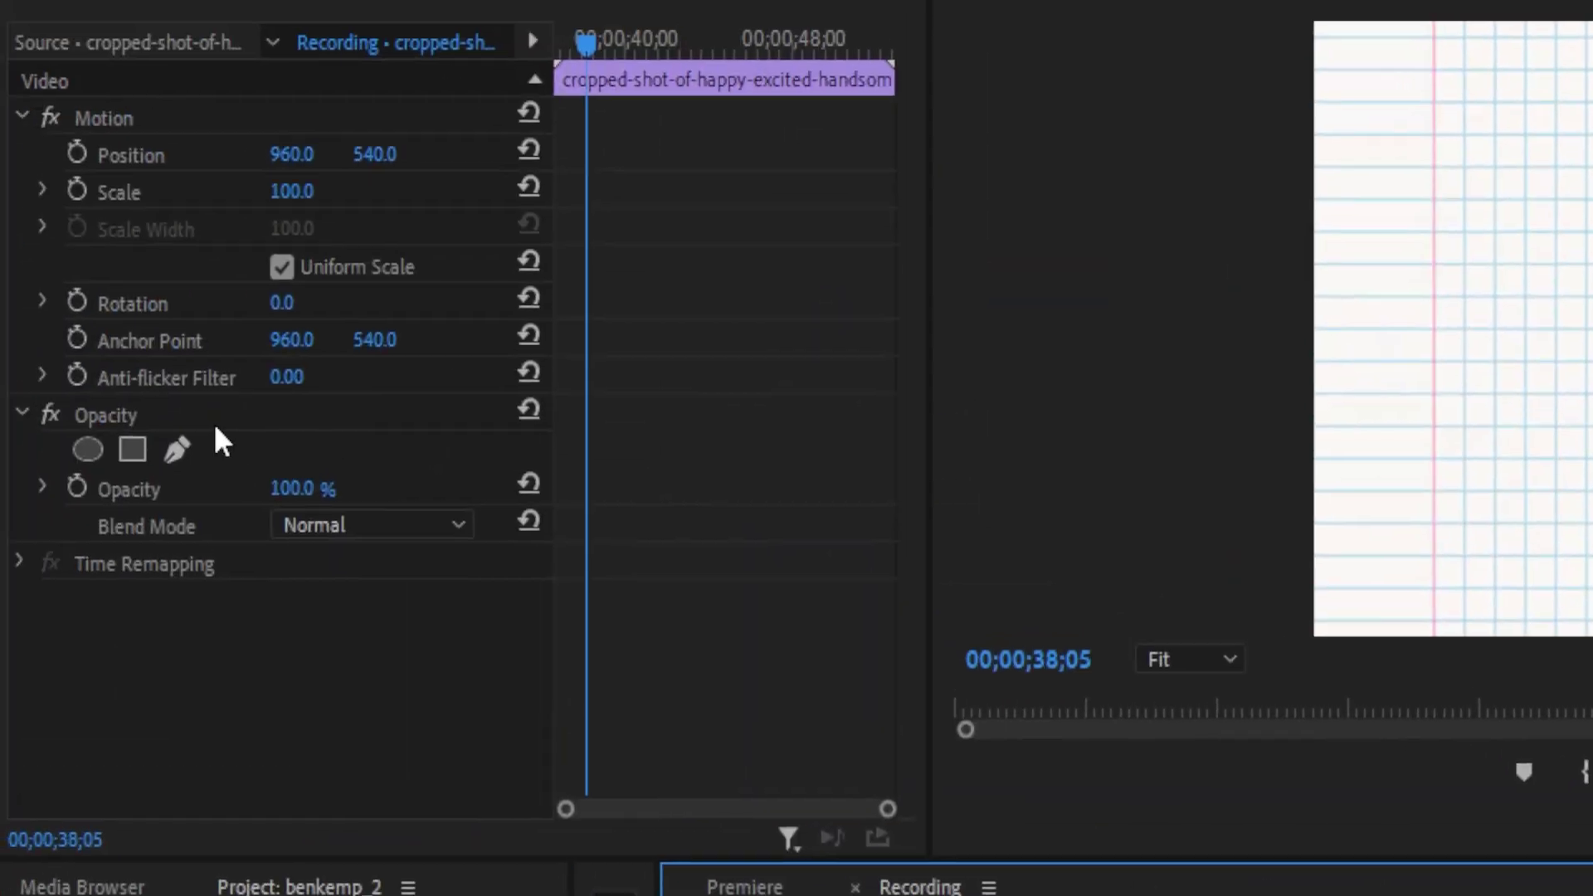
# Step: Try a rectangular opacity mask on the man clip over the paper texture, enlarging its upper corners, and undo it
pyautogui.click(135, 459)
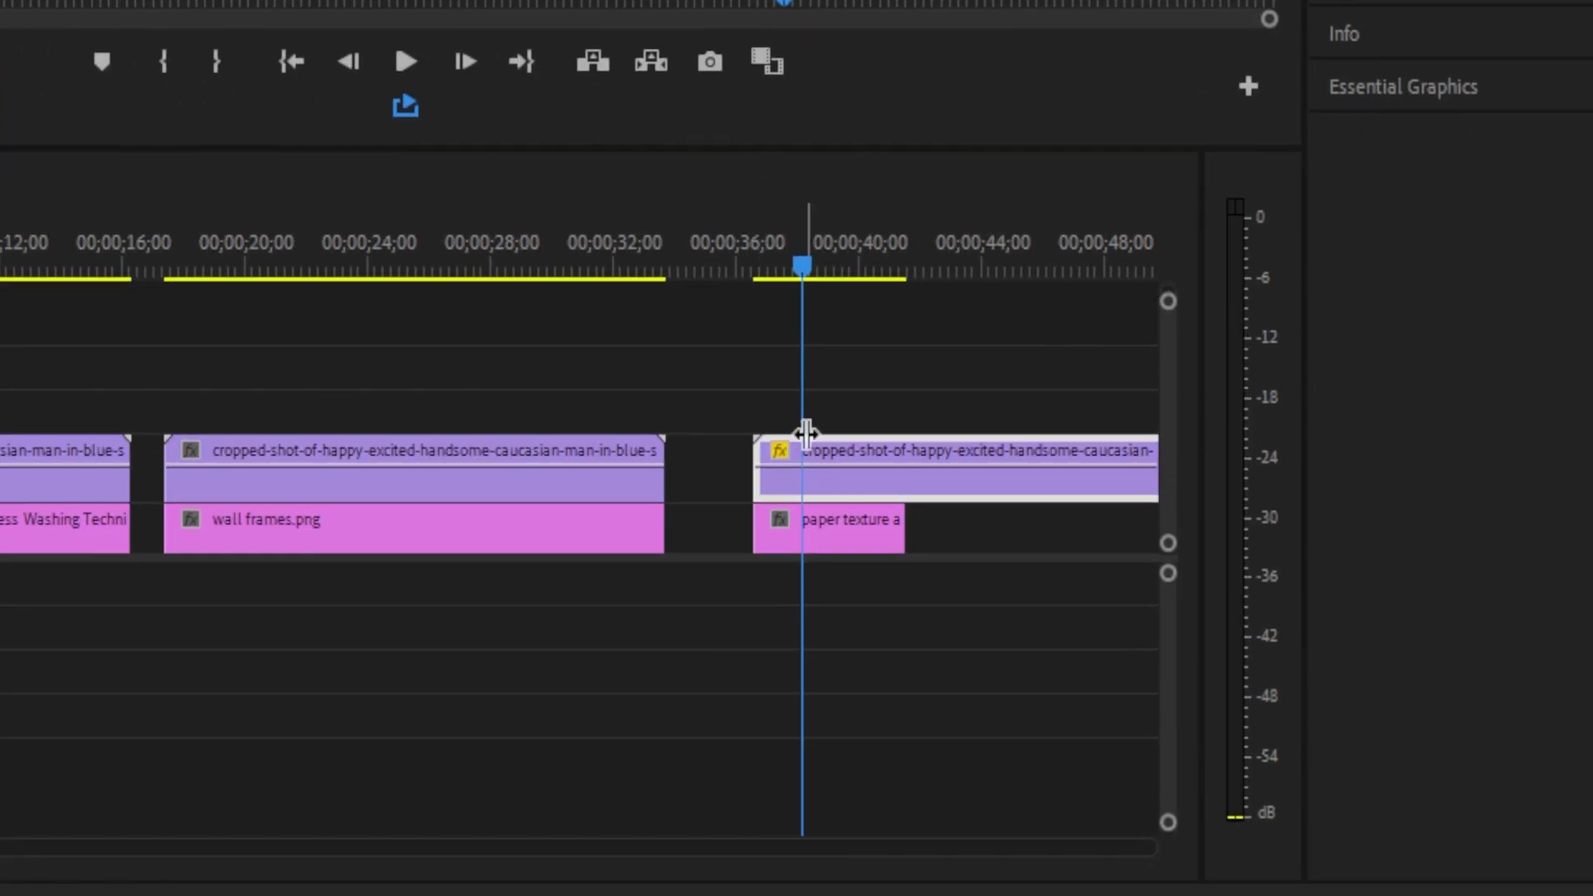
pyautogui.click(824, 423)
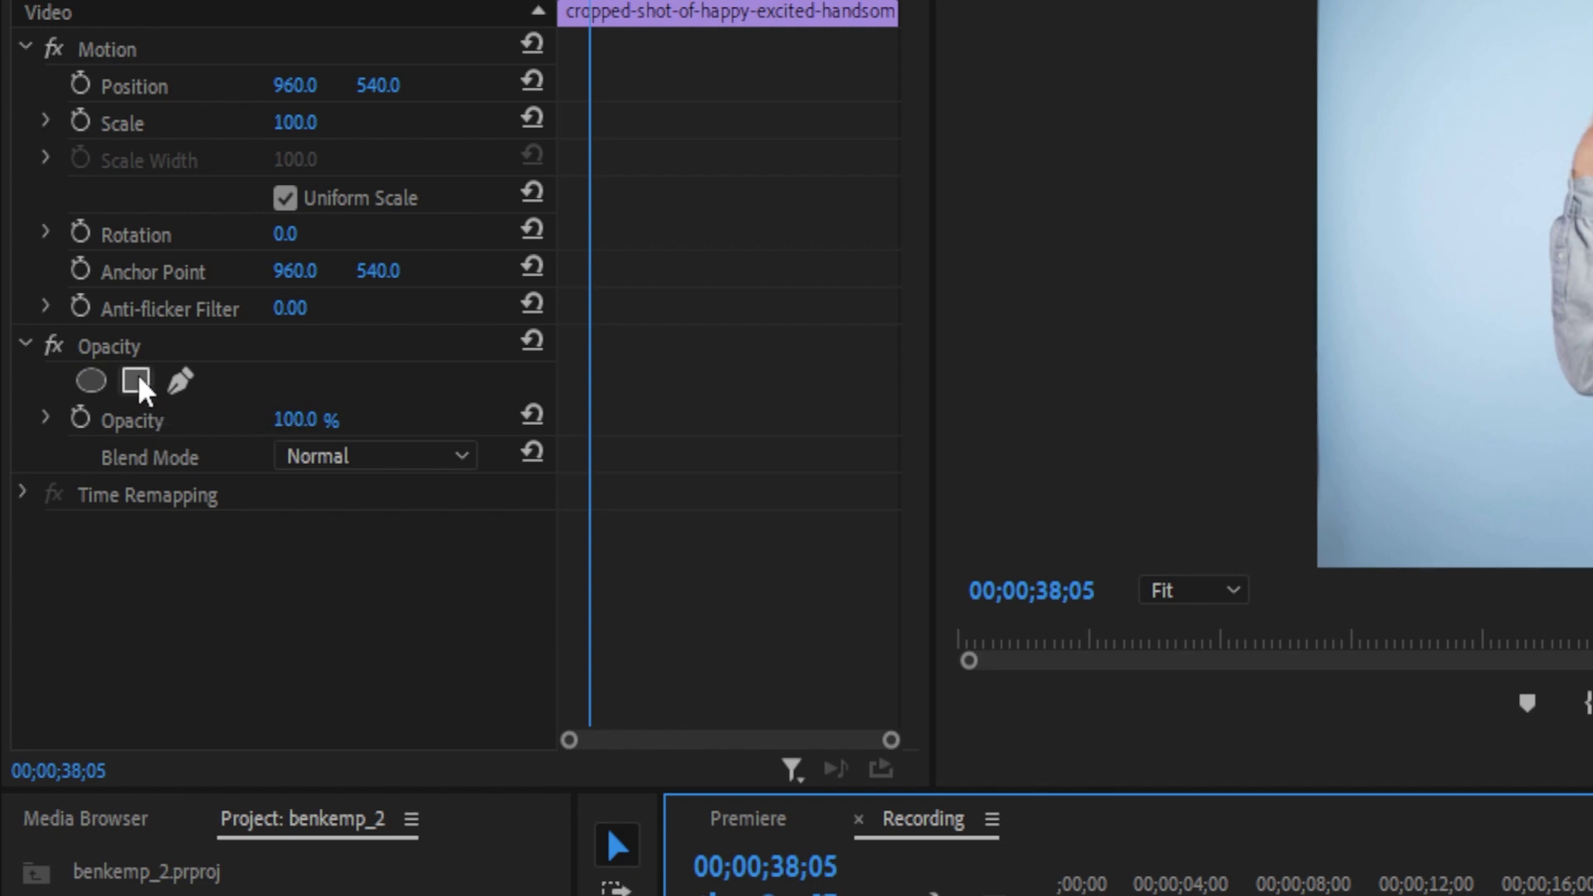
pyautogui.click(136, 380)
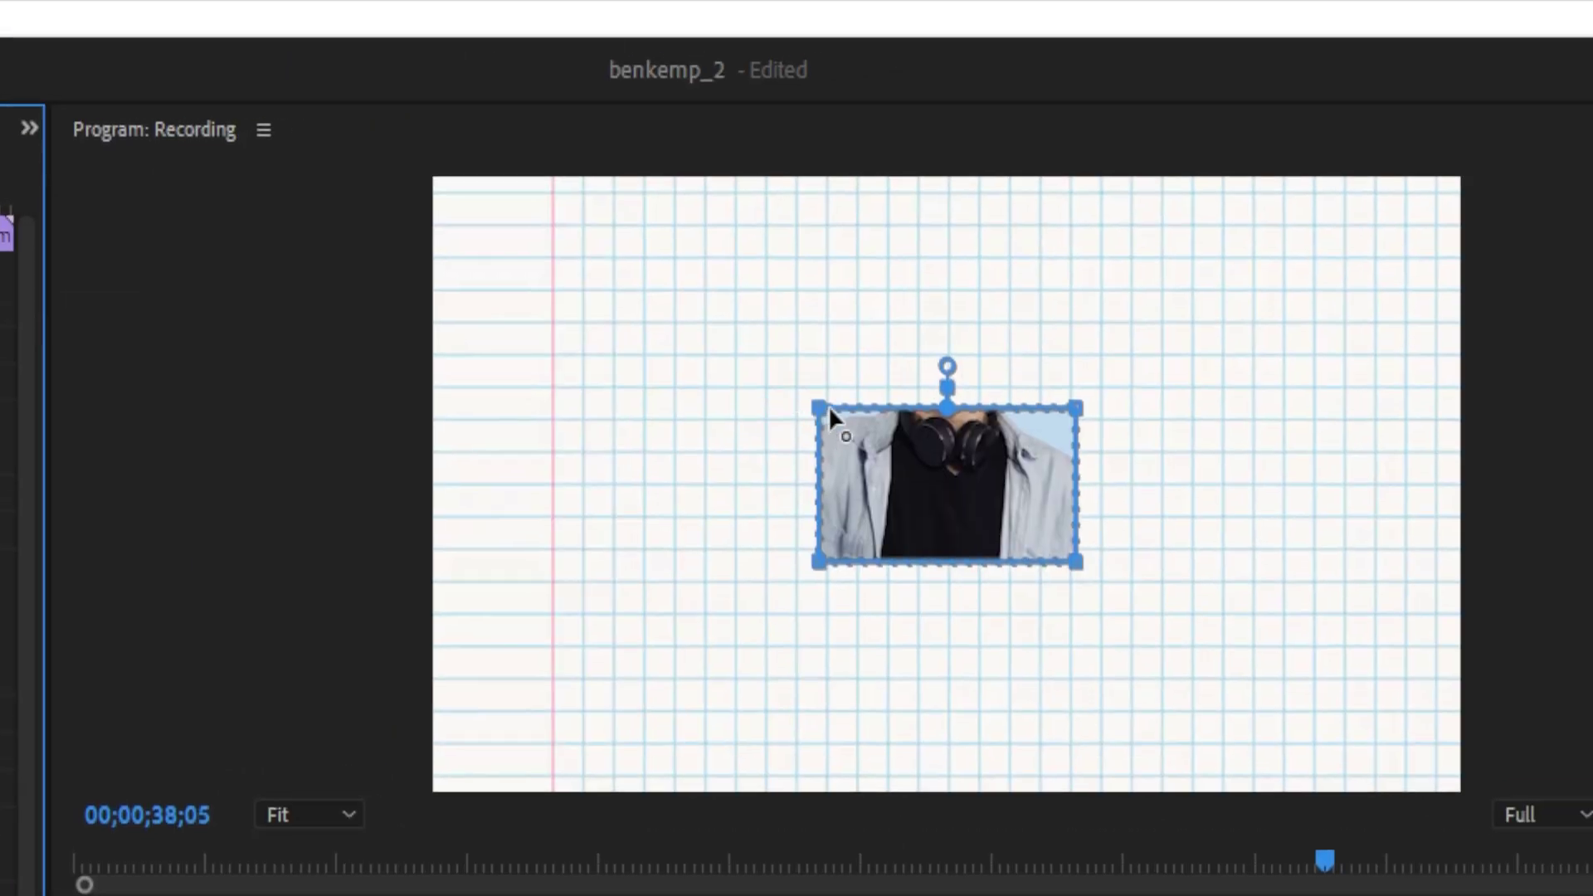
pyautogui.moveTo(828, 406); pyautogui.dragTo(773, 297)
pyautogui.moveTo(1076, 407); pyautogui.dragTo(1104, 348)
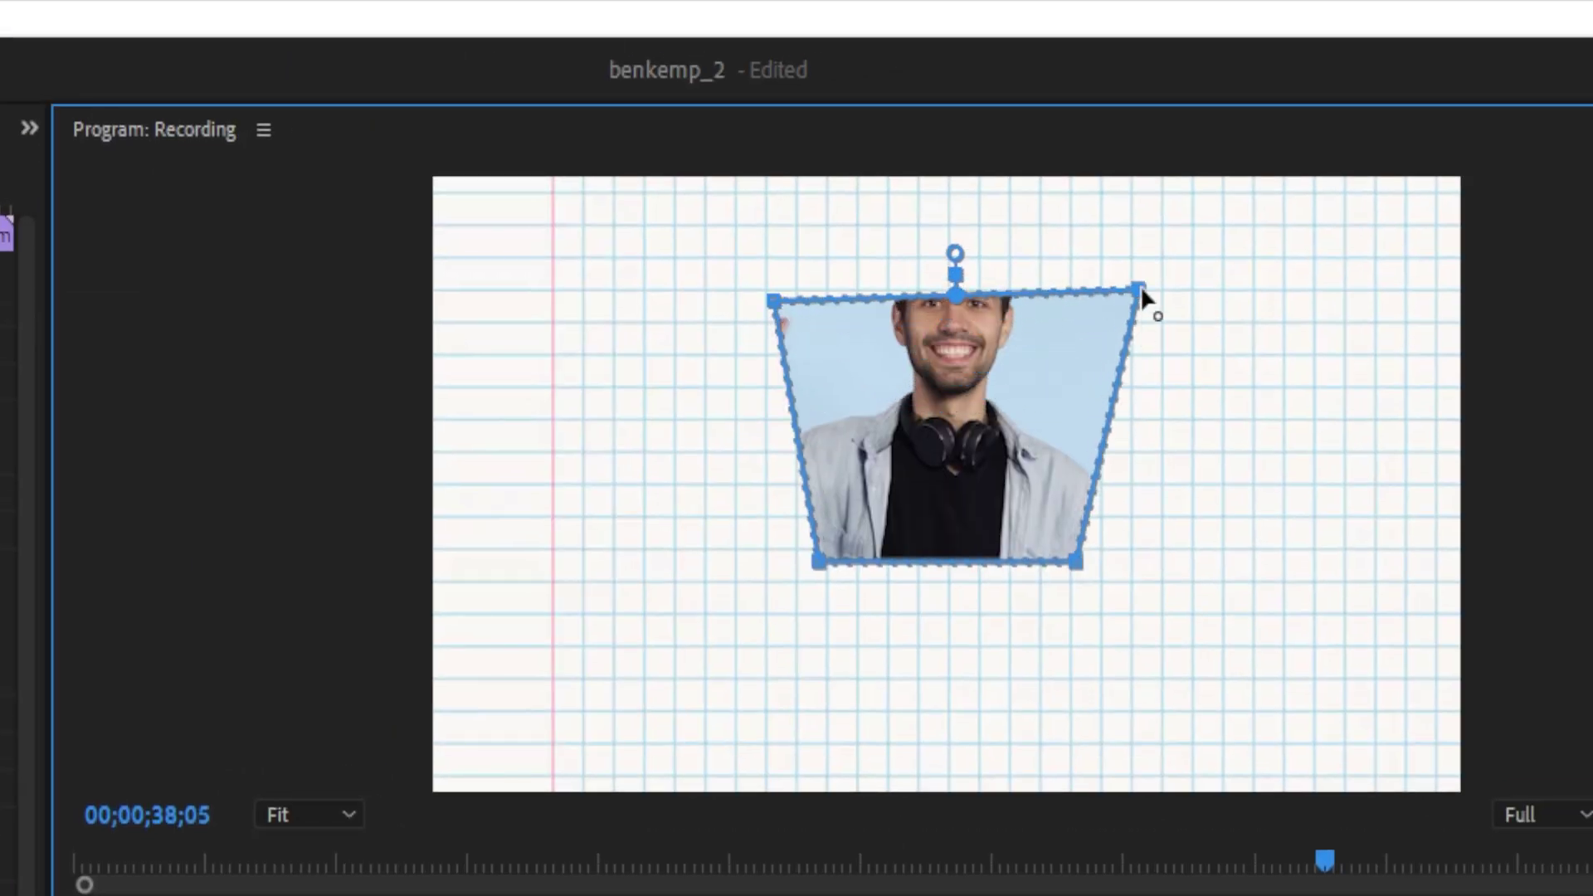
pyautogui.moveTo(1142, 288); pyautogui.dragTo(1155, 237)
pyautogui.hotkey('ctrl', 'z')
pyautogui.hotkey('ctrl', 'z')
pyautogui.hotkey('ctrl', 'z')
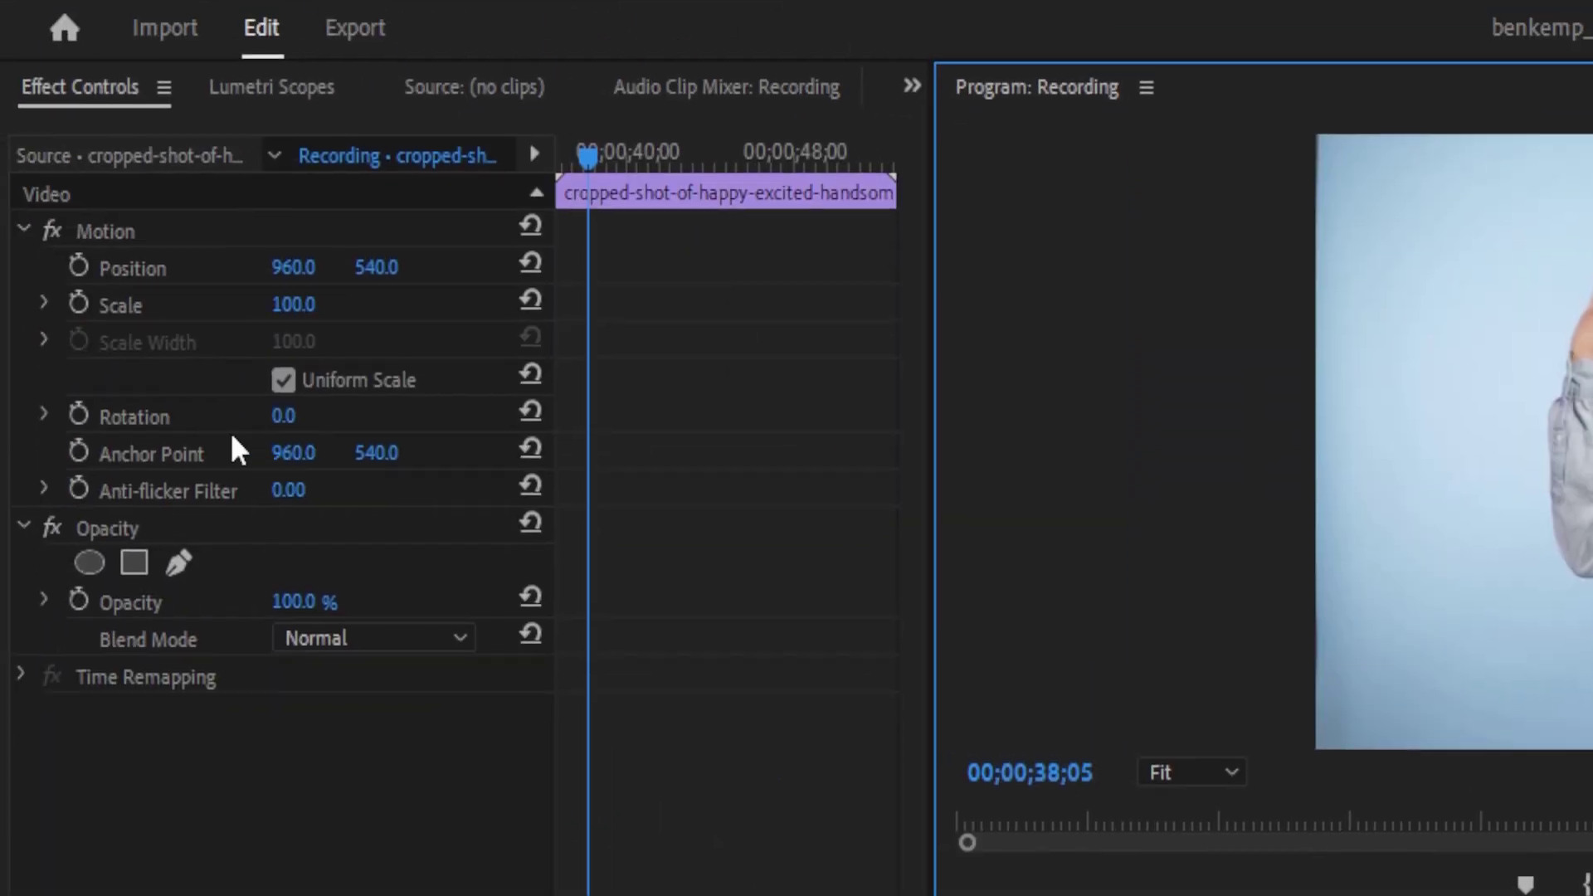
# Step: Scale down the man clip so the paper shows on all sides, and apply the Drop Shadow effect to it
pyautogui.moveTo(288, 304); pyautogui.dragTo(230, 304)
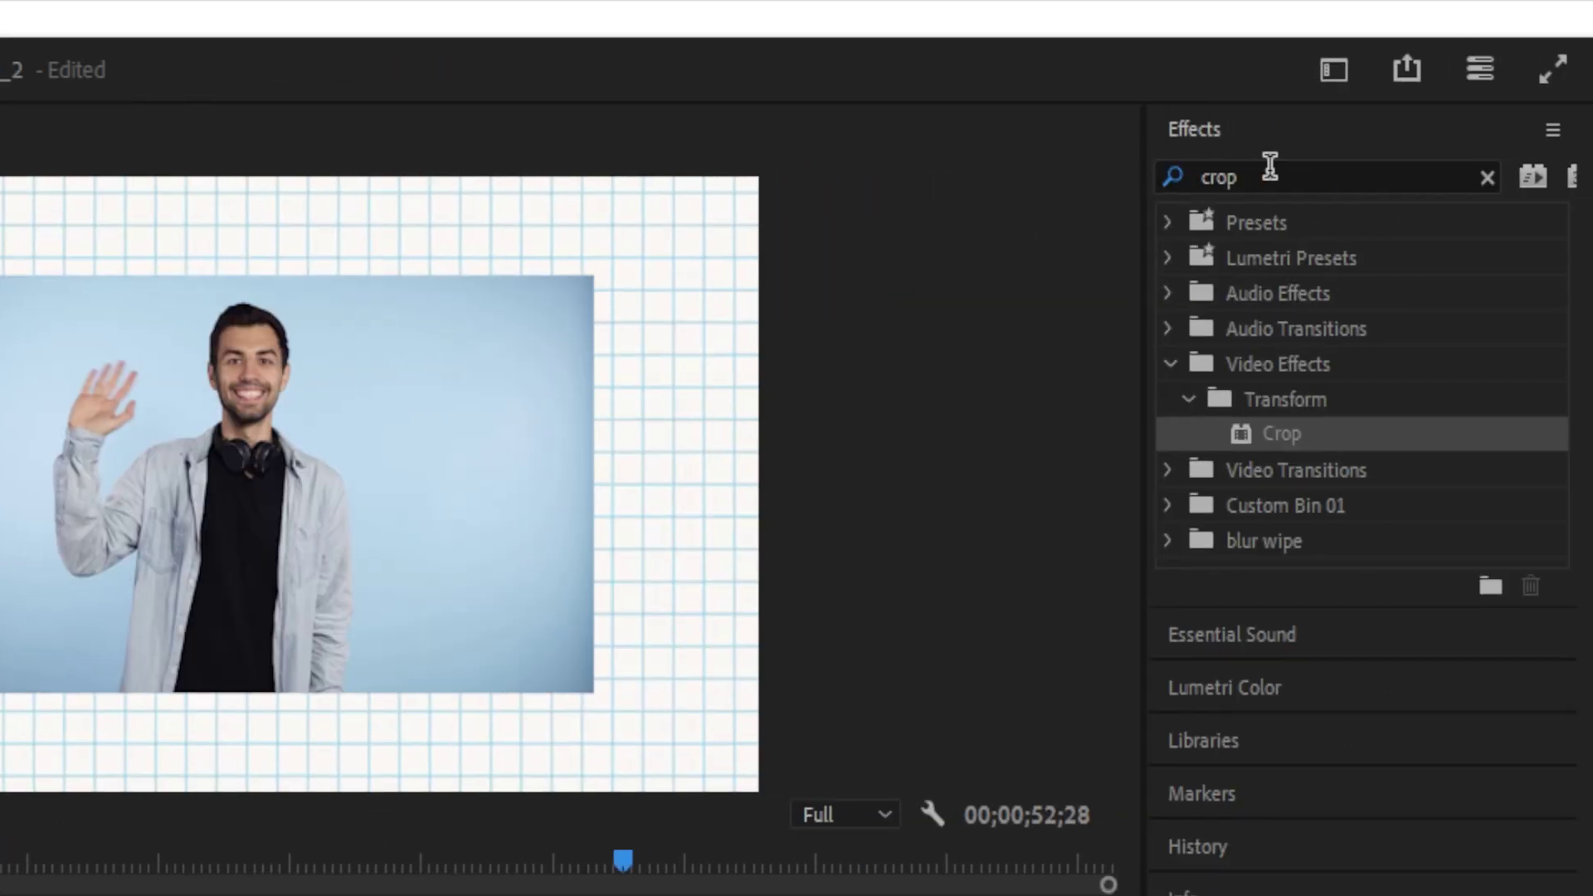
pyautogui.doubleClick(1266, 166)
pyautogui.write('drop')
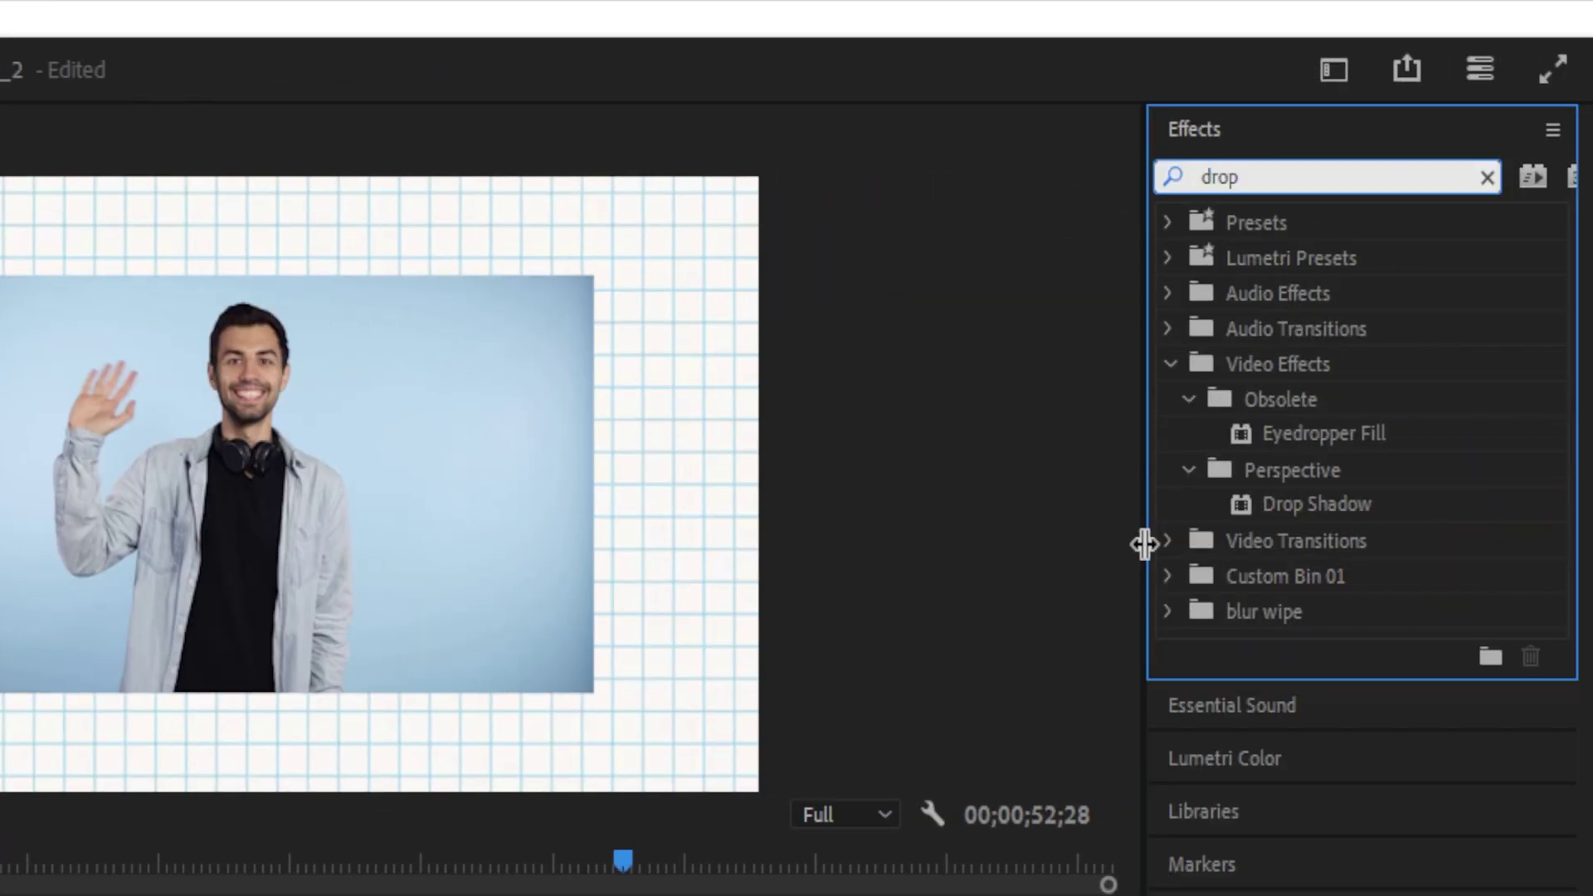
pyautogui.click(1278, 487)
pyautogui.moveTo(1276, 501); pyautogui.dragTo(796, 452)
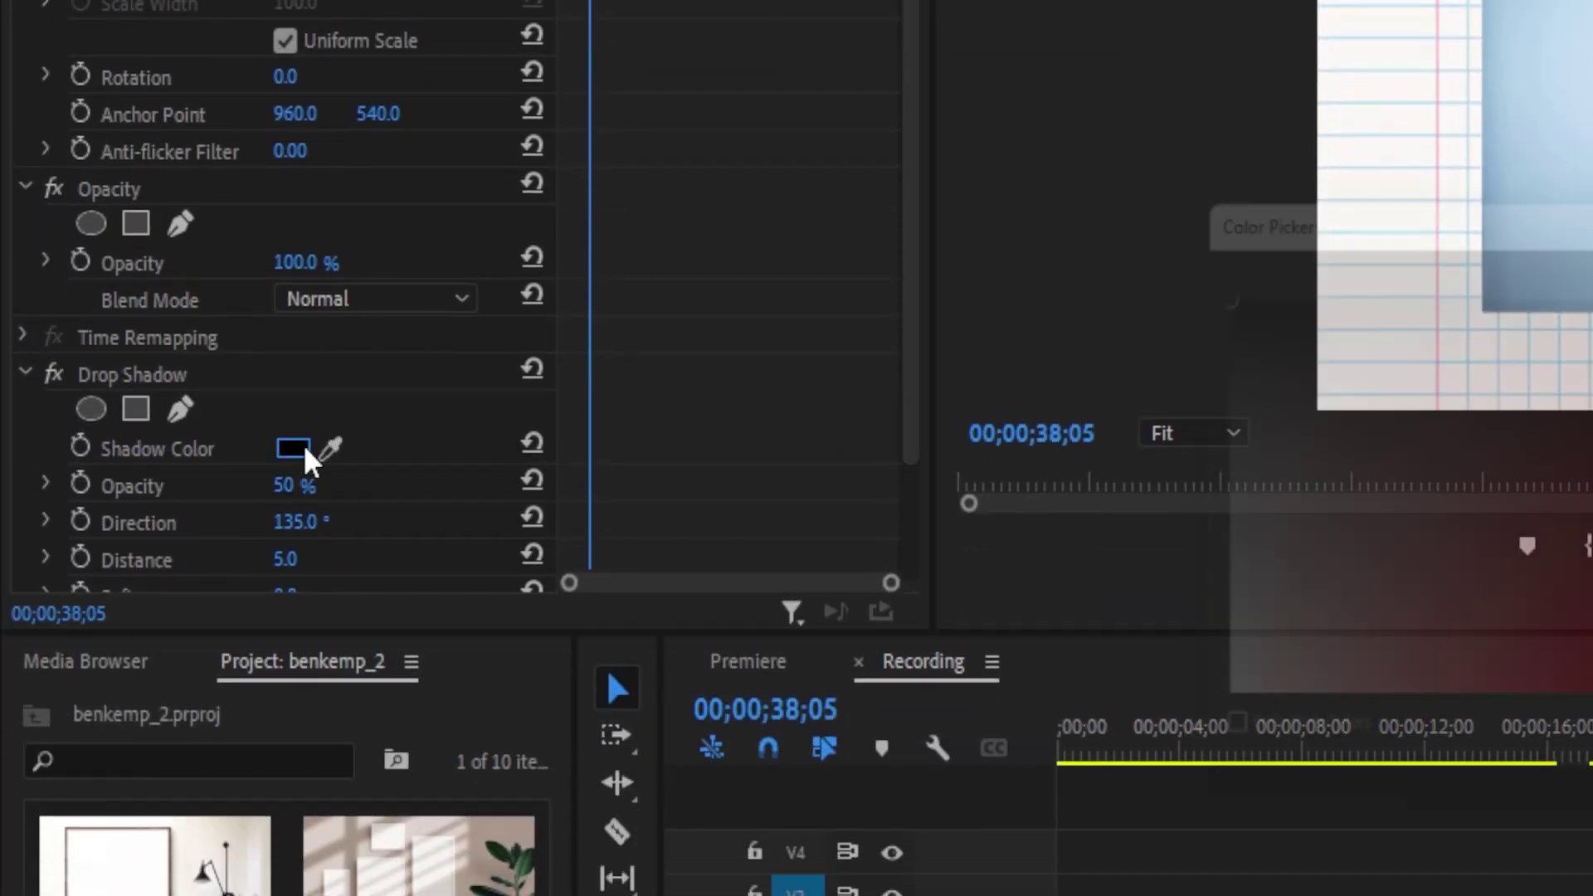
# Step: Set the drop shadow colour to yellow-green DEFF02
pyautogui.click(295, 449)
pyautogui.moveTo(1438, 454); pyautogui.dragTo(1592, 730)
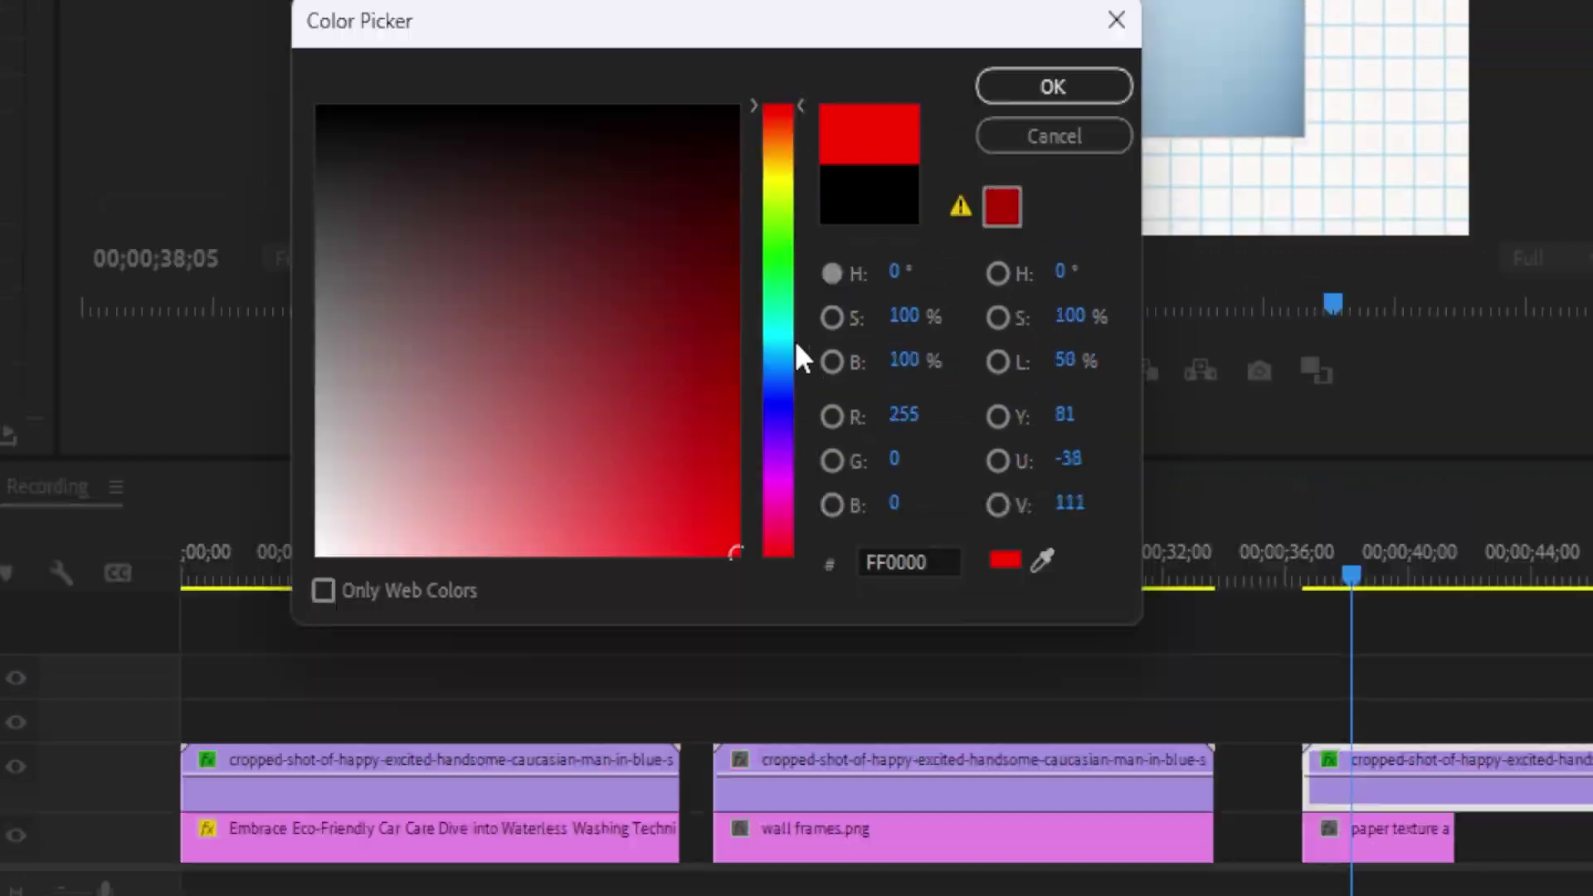
pyautogui.click(780, 193)
pyautogui.moveTo(1535, 581); pyautogui.dragTo(1592, 730)
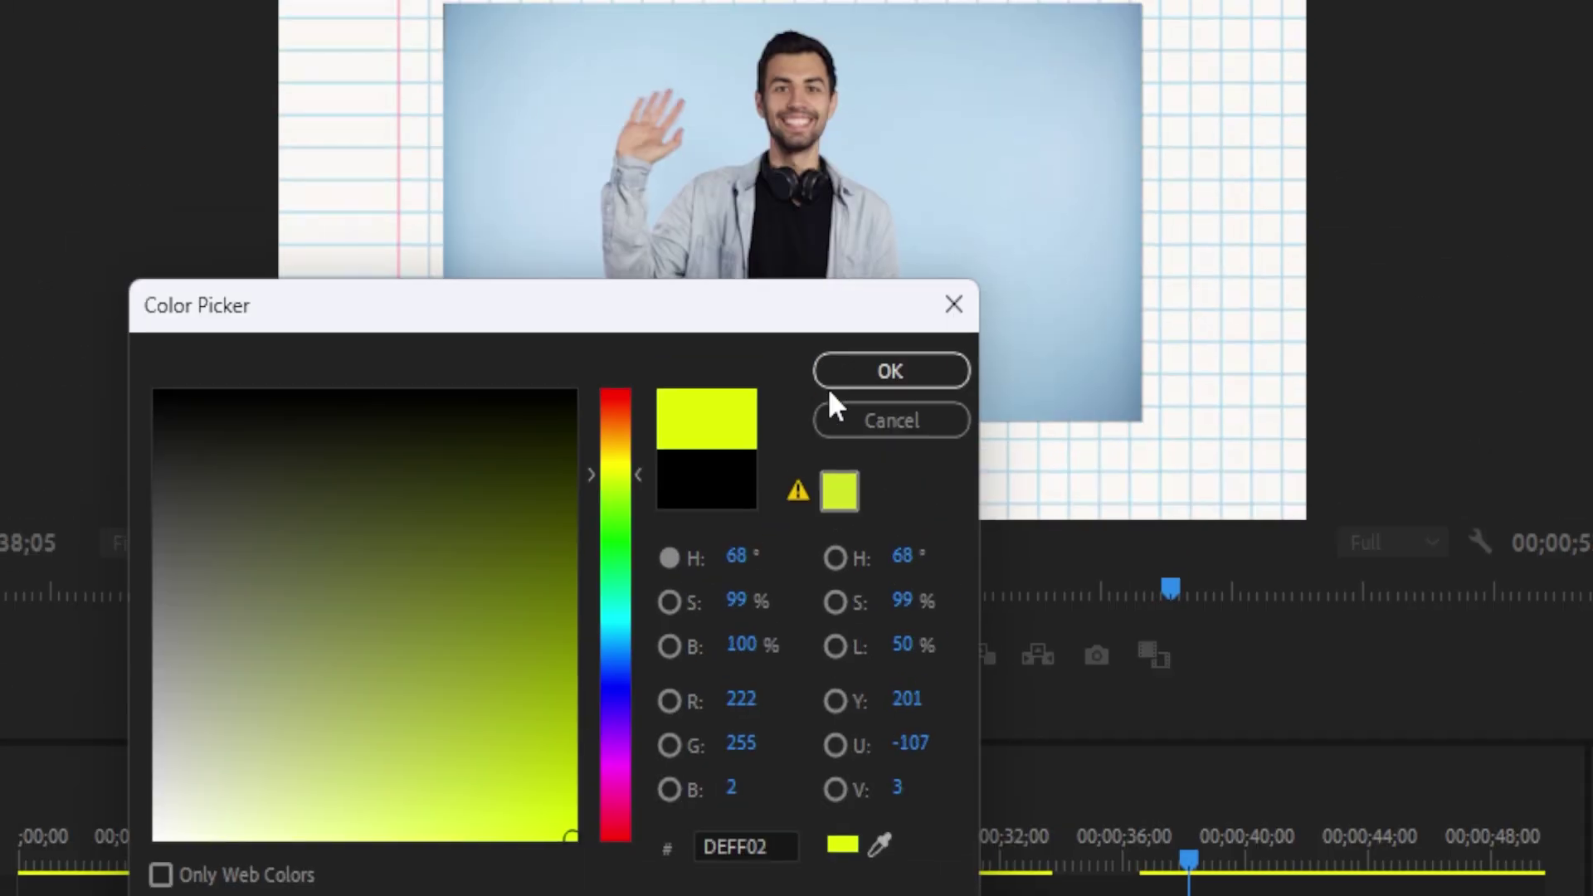
pyautogui.click(829, 384)
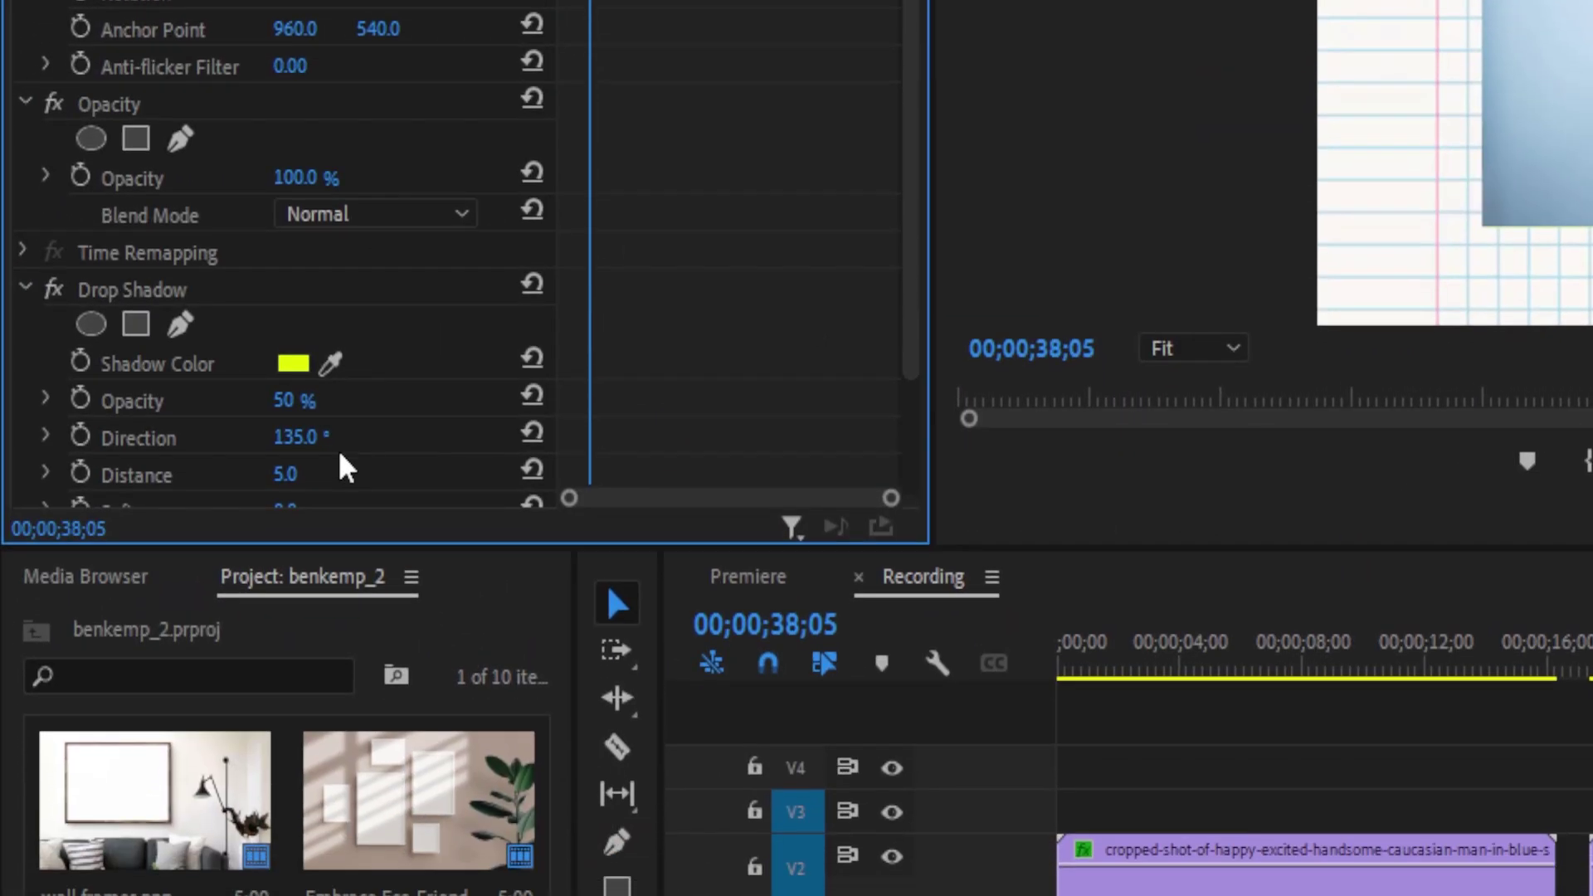
# Step: Set the drop shadow's opacity to 100% and adjust its distance to leave a narrow coloured edge along the man clip
pyautogui.scroll(-2, 332, 465)
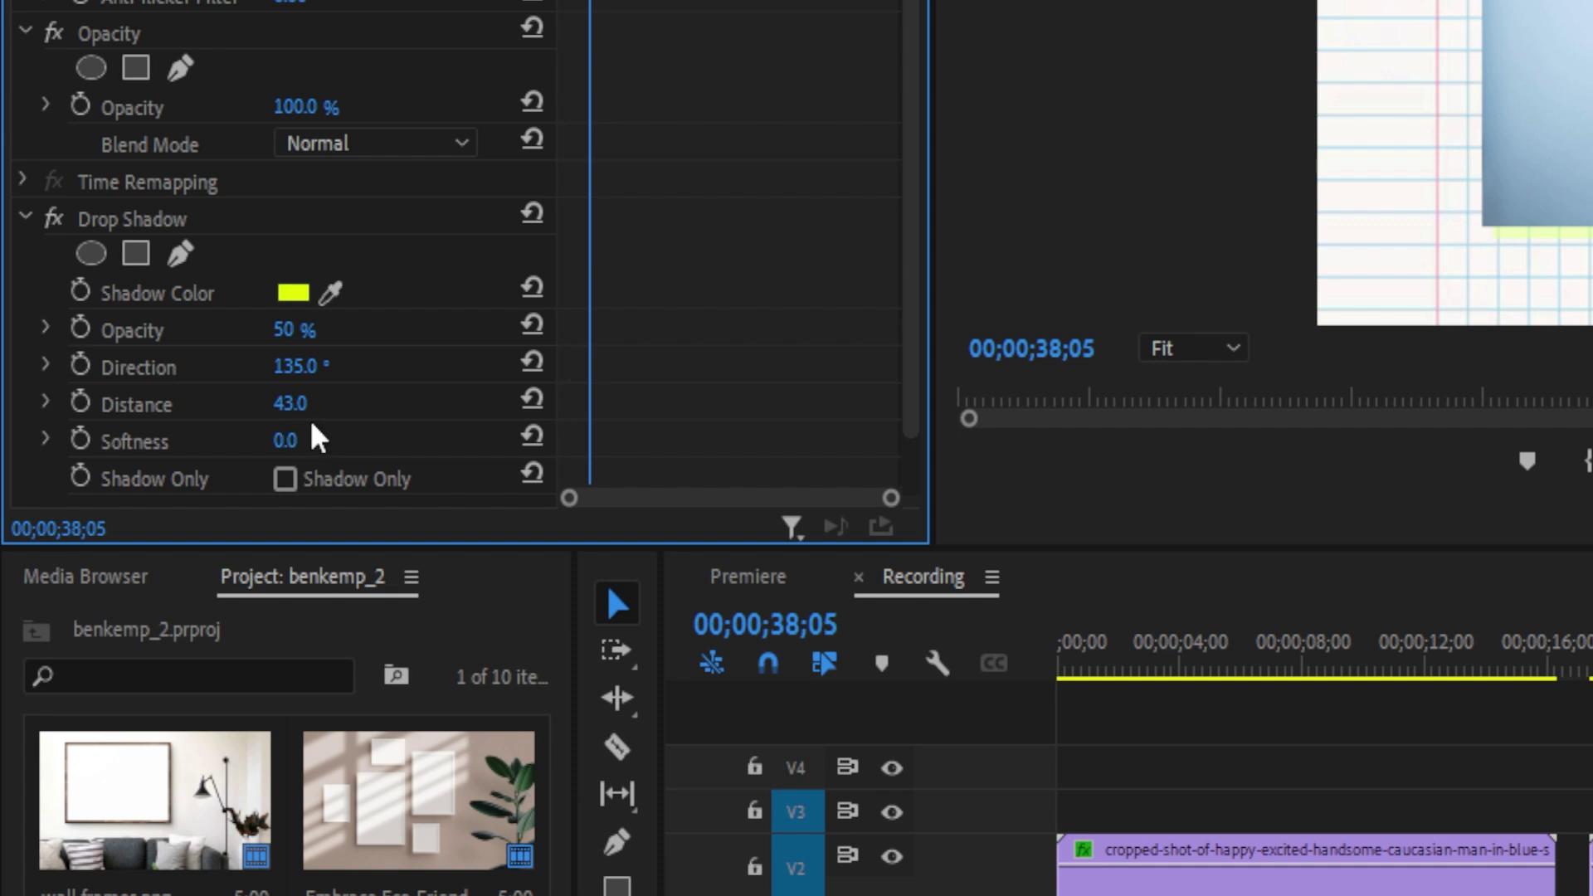
pyautogui.moveTo(291, 441)
pyautogui.mouseDown()
pyautogui.moveTo(315, 441)
pyautogui.moveTo(290, 441)
pyautogui.mouseUp()
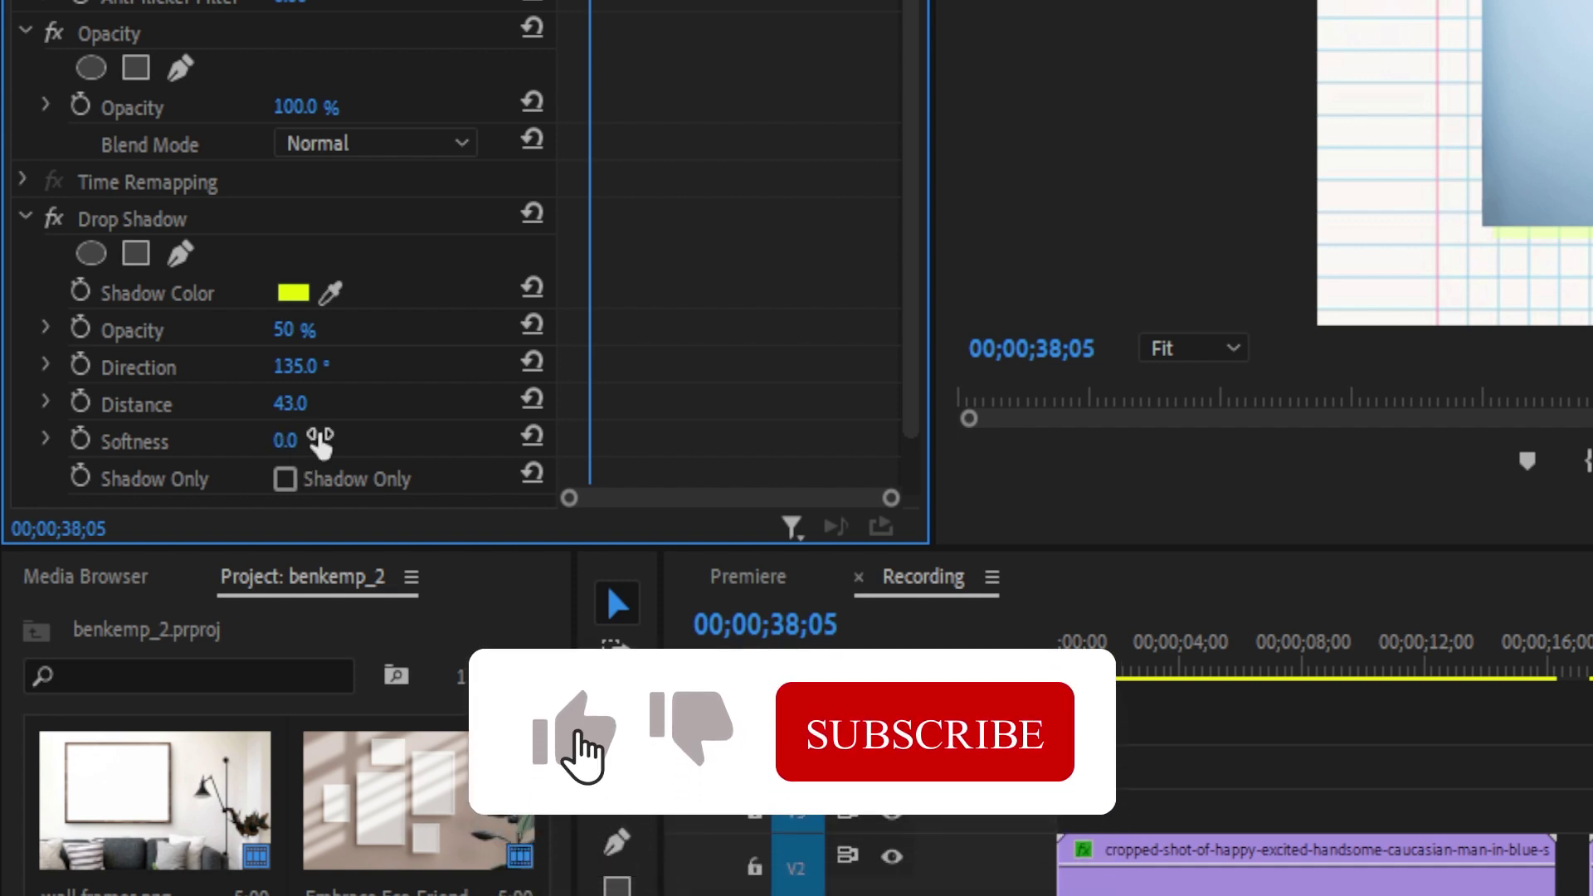
pyautogui.click(294, 330)
pyautogui.write('100')
pyautogui.press('Return')
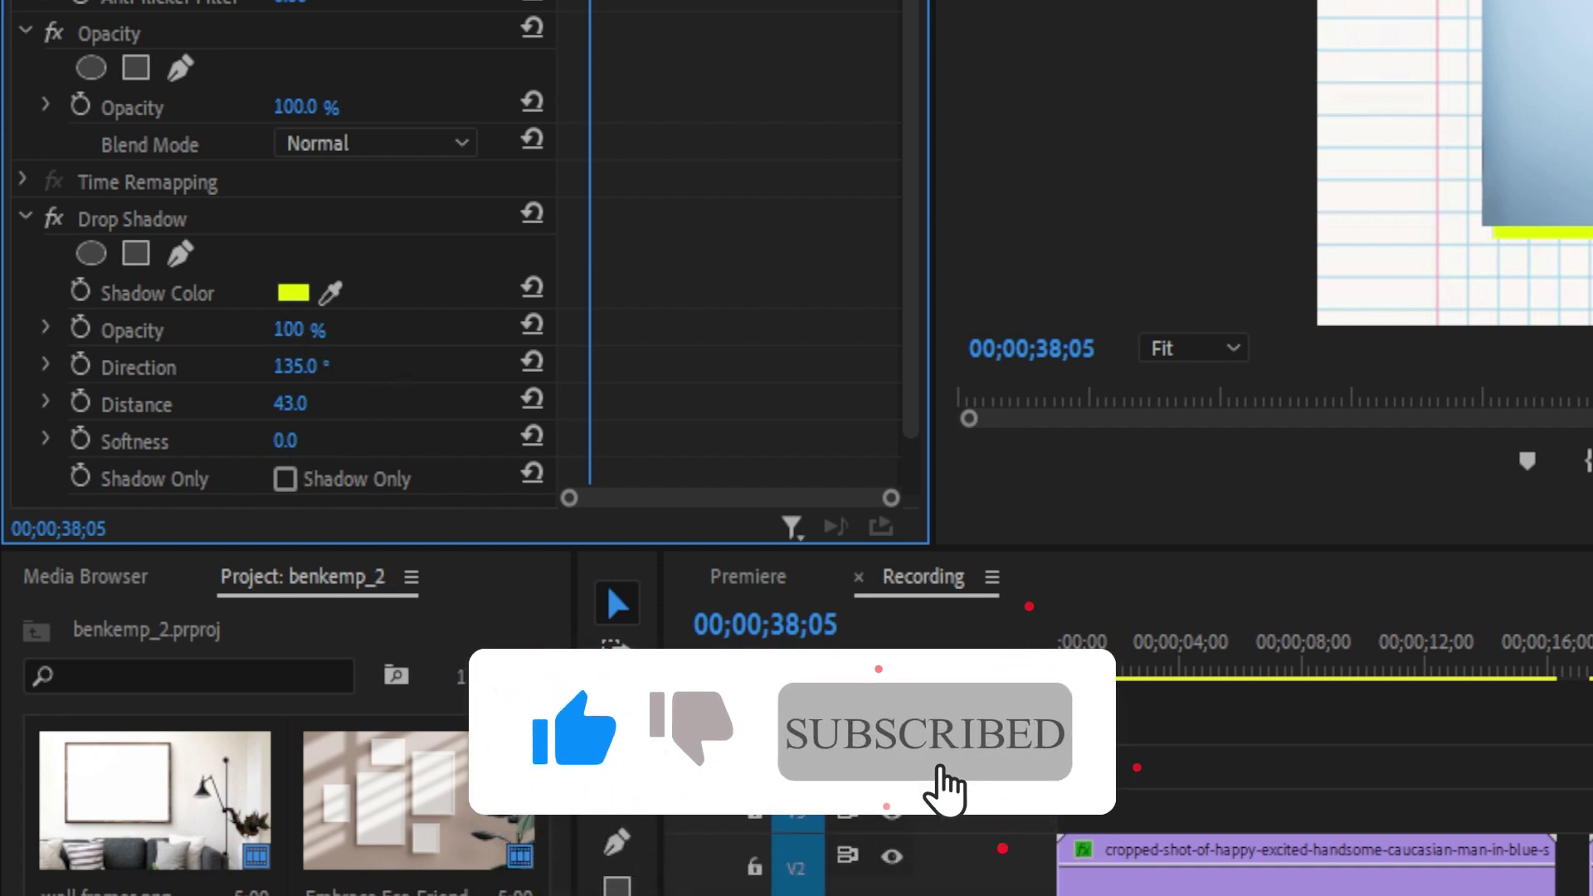
pyautogui.moveTo(286, 404); pyautogui.dragTo(315, 404)
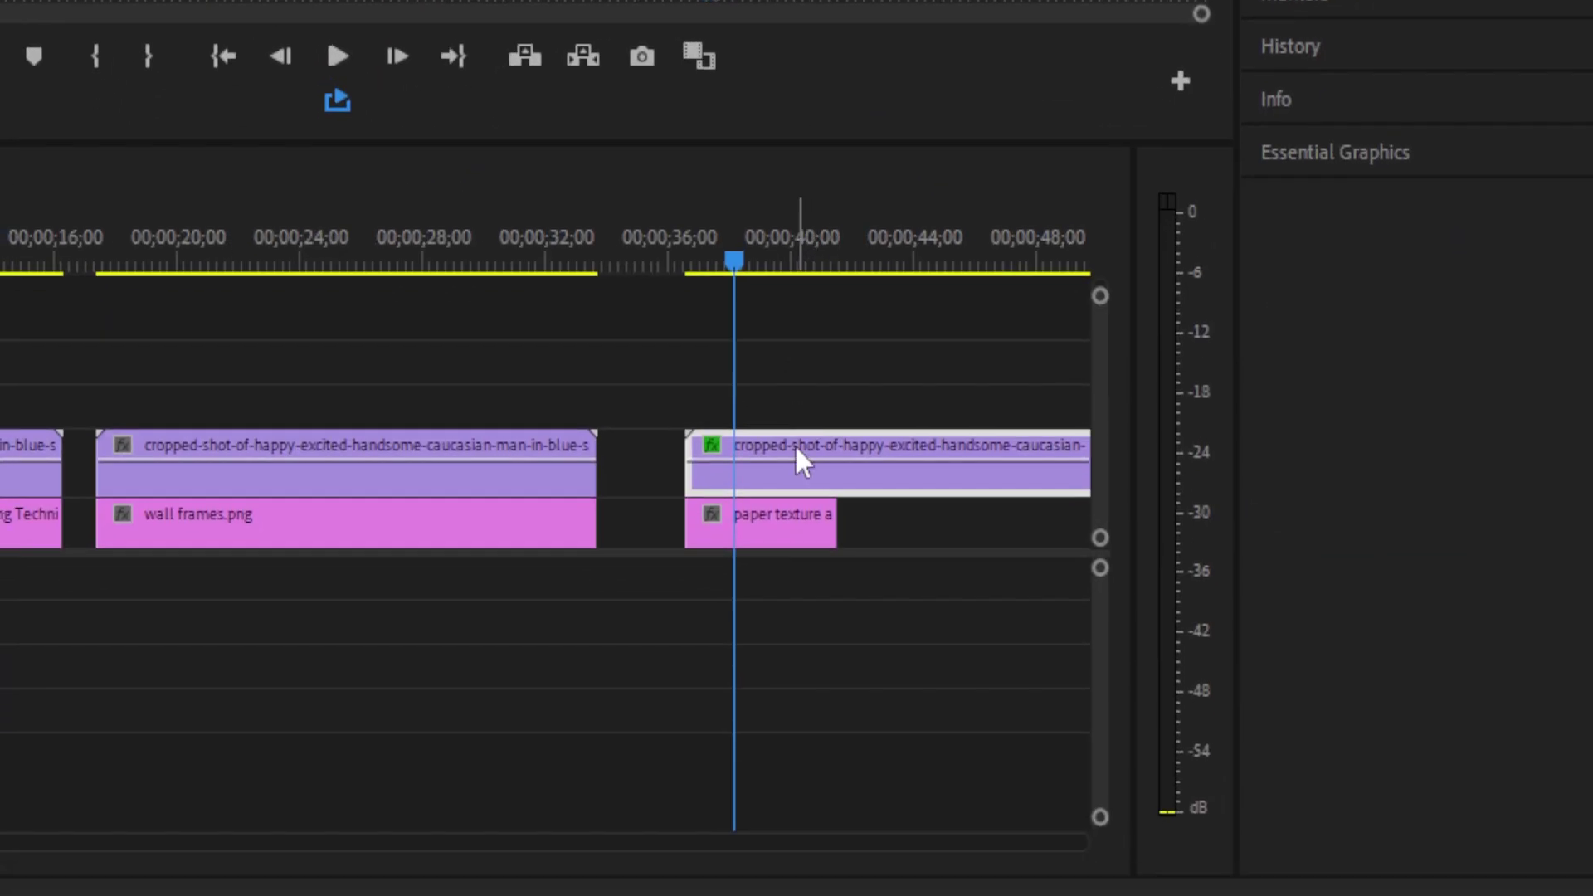
pyautogui.moveTo(804, 455); pyautogui.dragTo(795, 410)
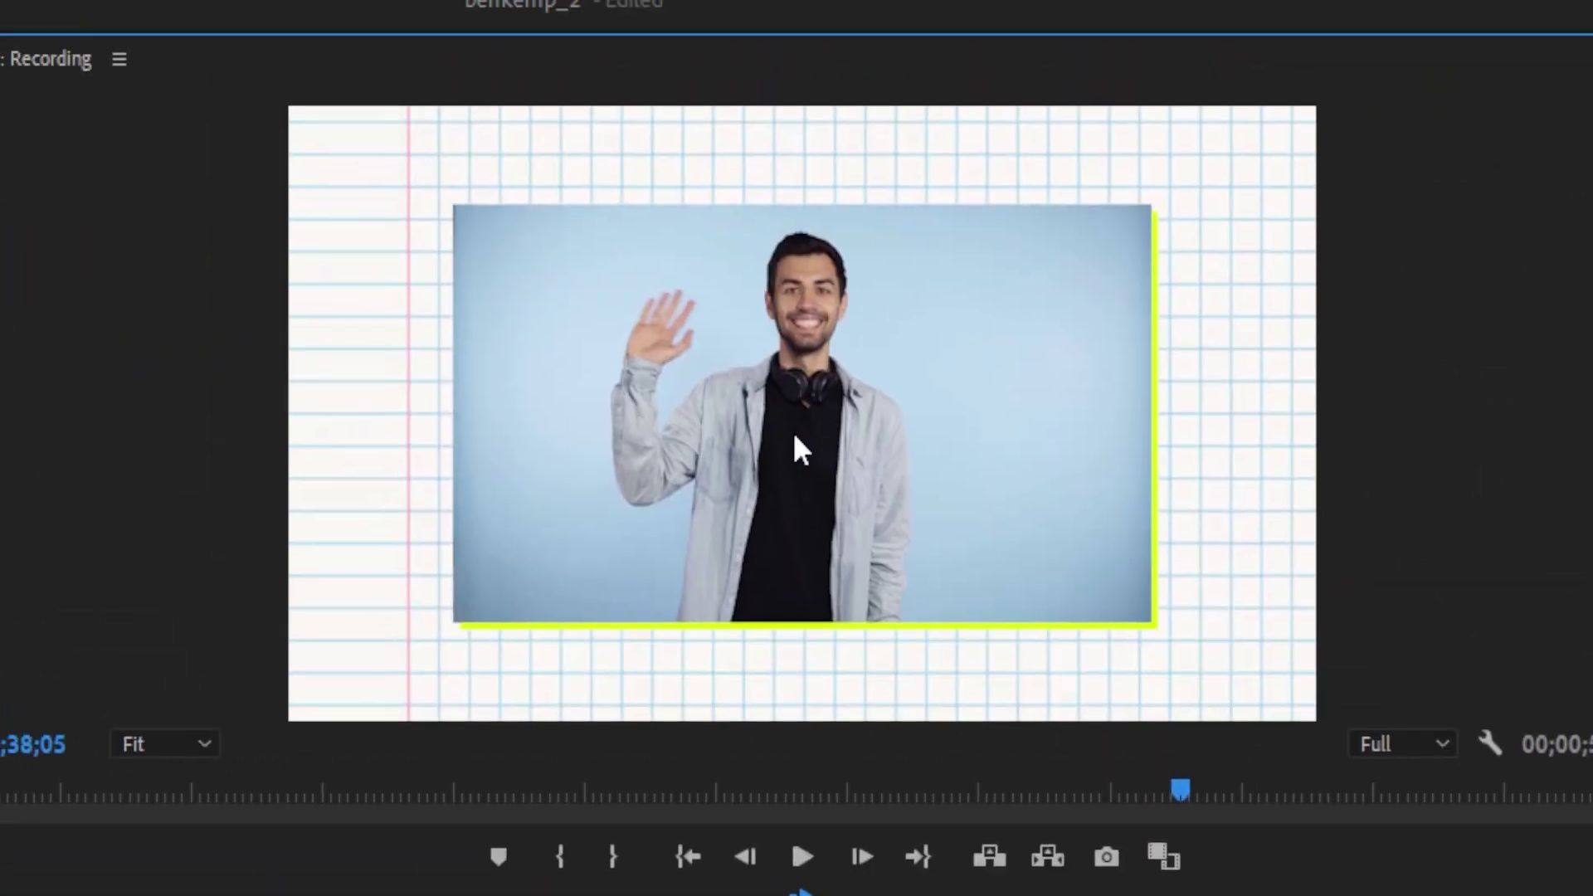